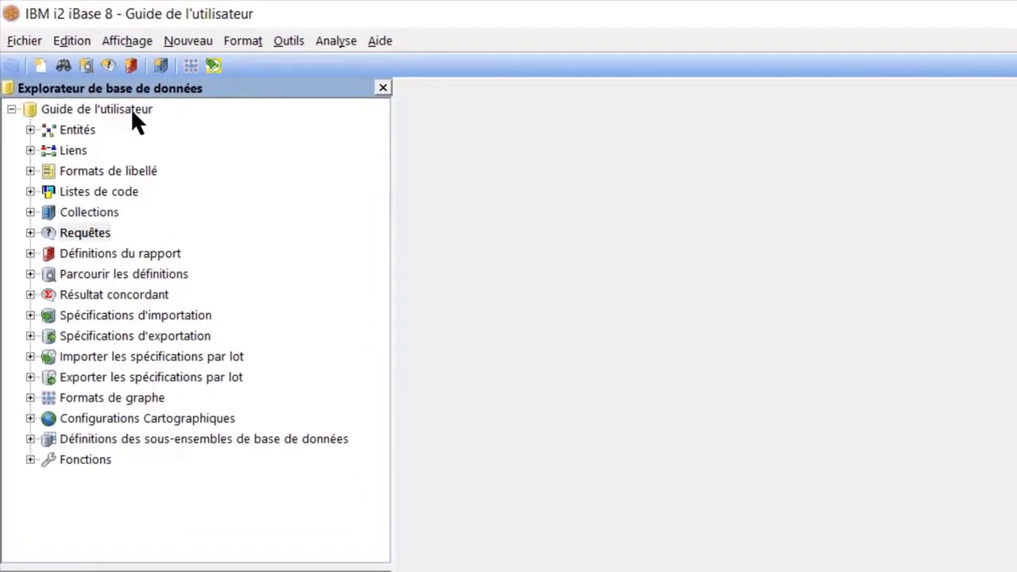
Step: List the database's saved queries and review the columns of those in the exemples category
click(30, 233)
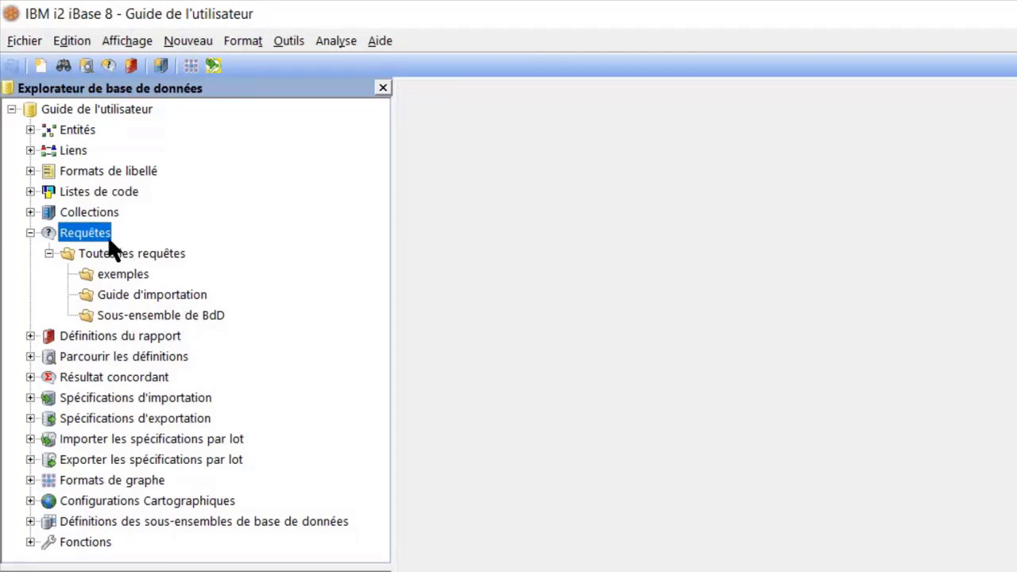
right_click(87, 232)
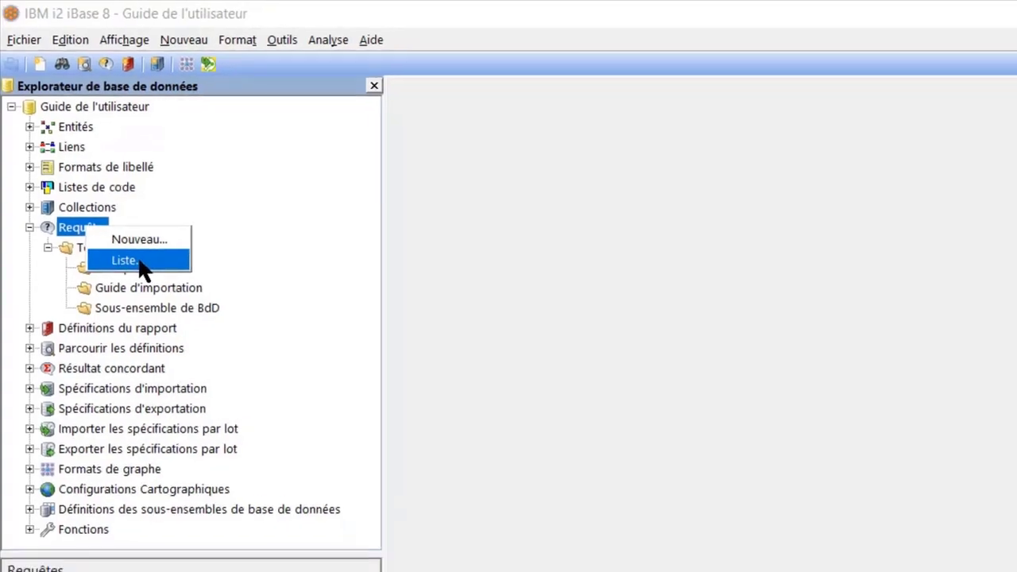
click(140, 262)
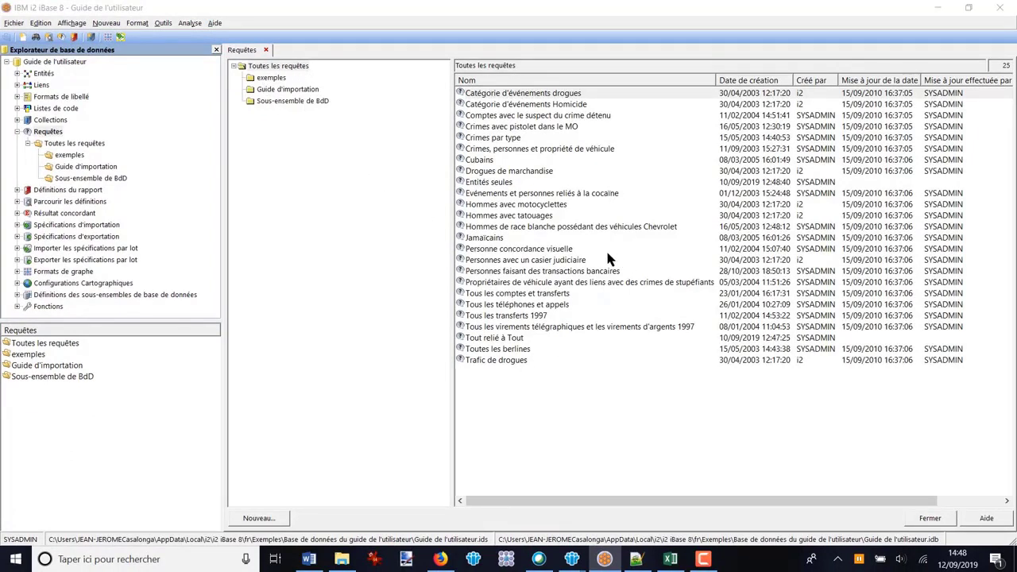
click(270, 79)
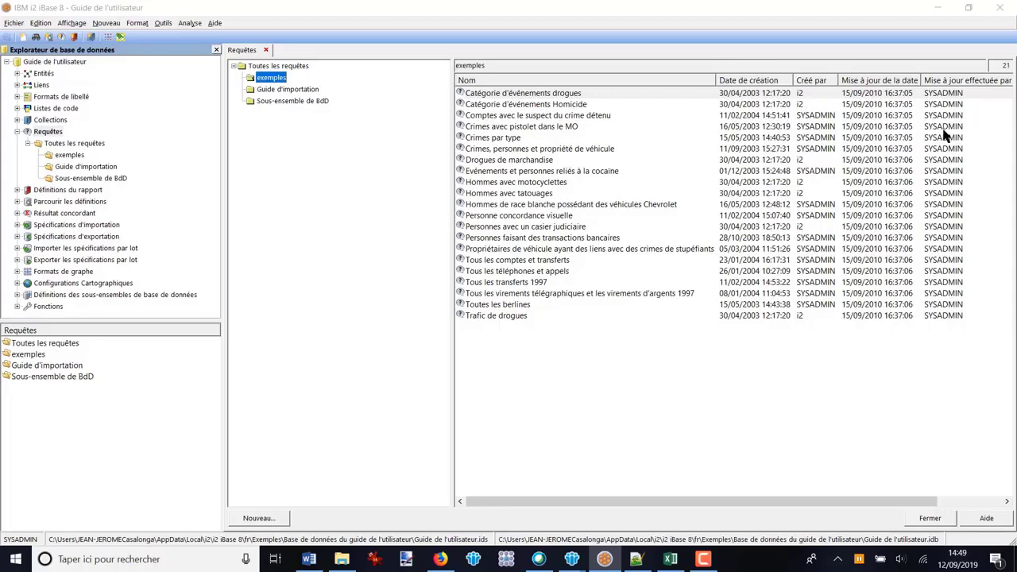
drag(810, 500, 910, 499)
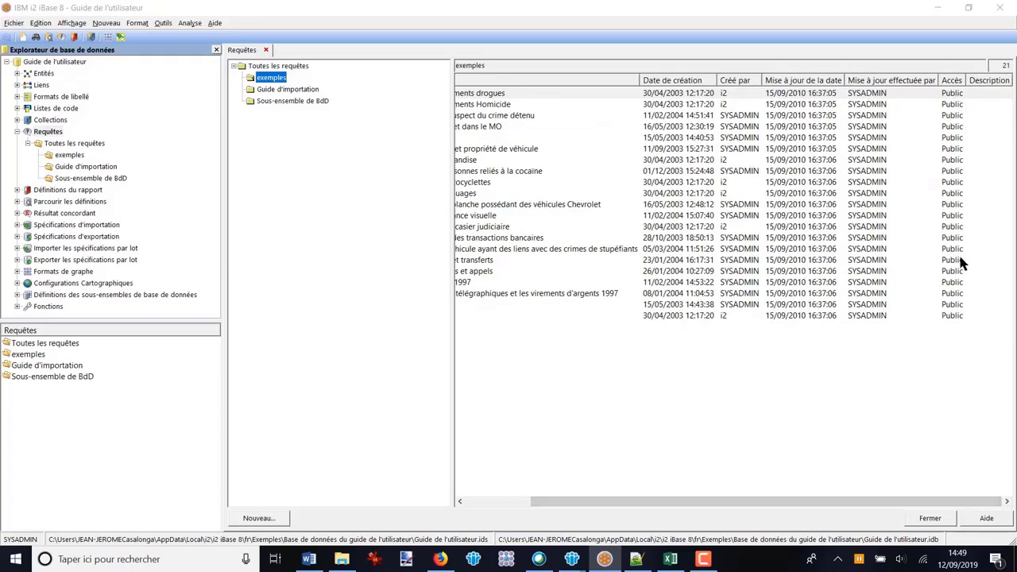
drag(732, 500, 664, 500)
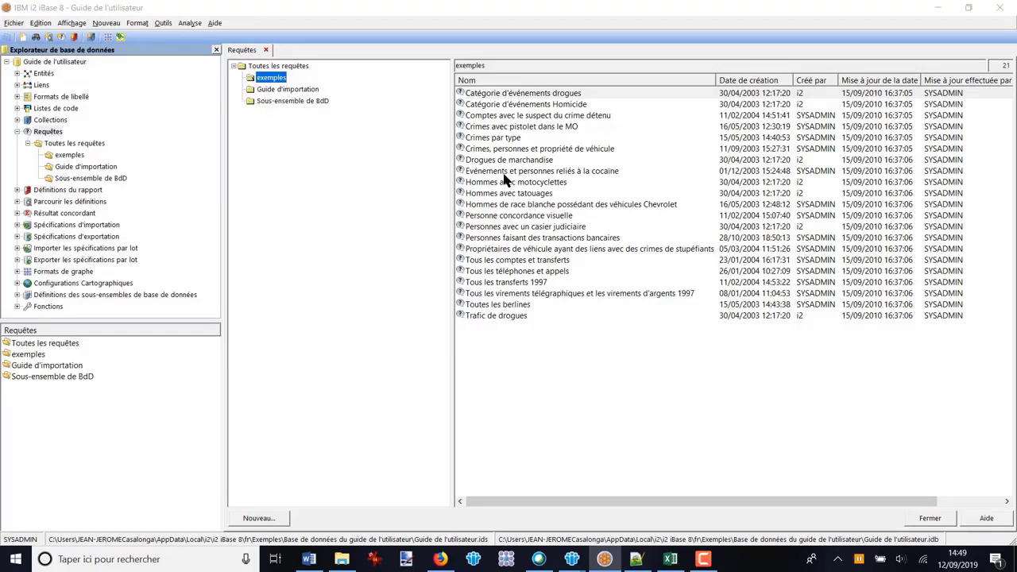
Step: Create a new query and place a Personne entity and a Vehicule entity in its structure
click(48, 133)
right_click(47, 135)
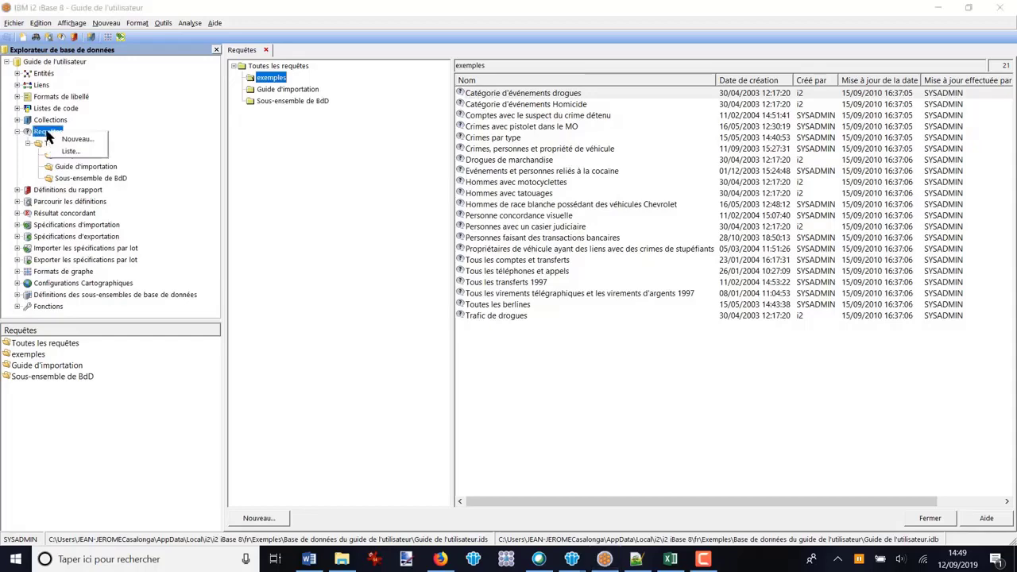
click(77, 140)
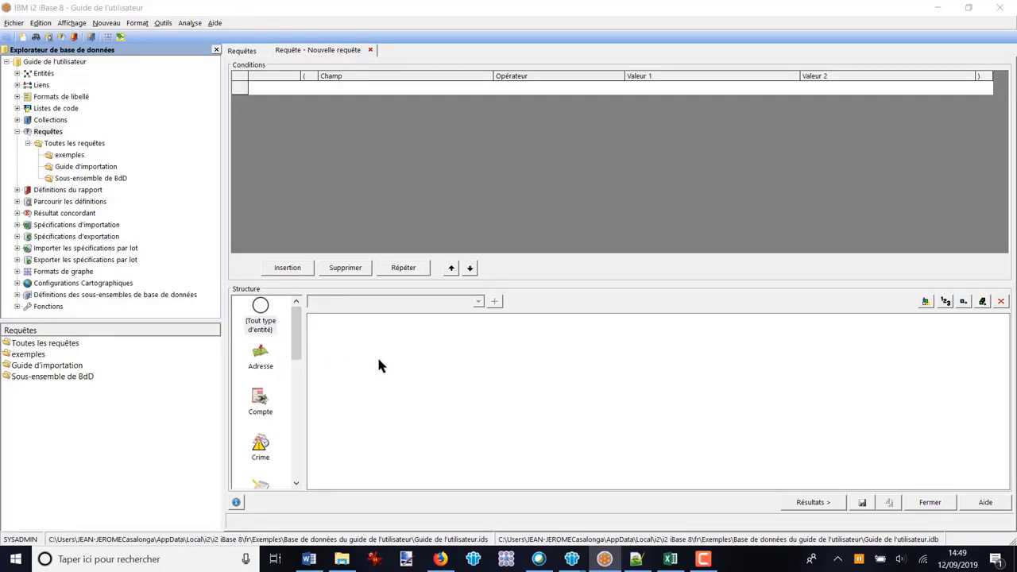
drag(297, 328, 309, 437)
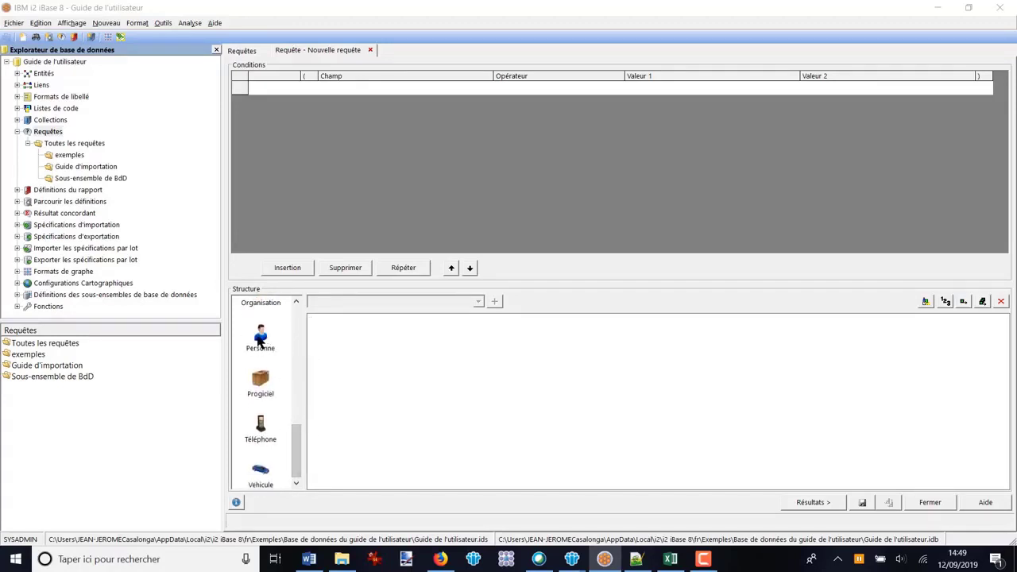
drag(261, 340, 423, 364)
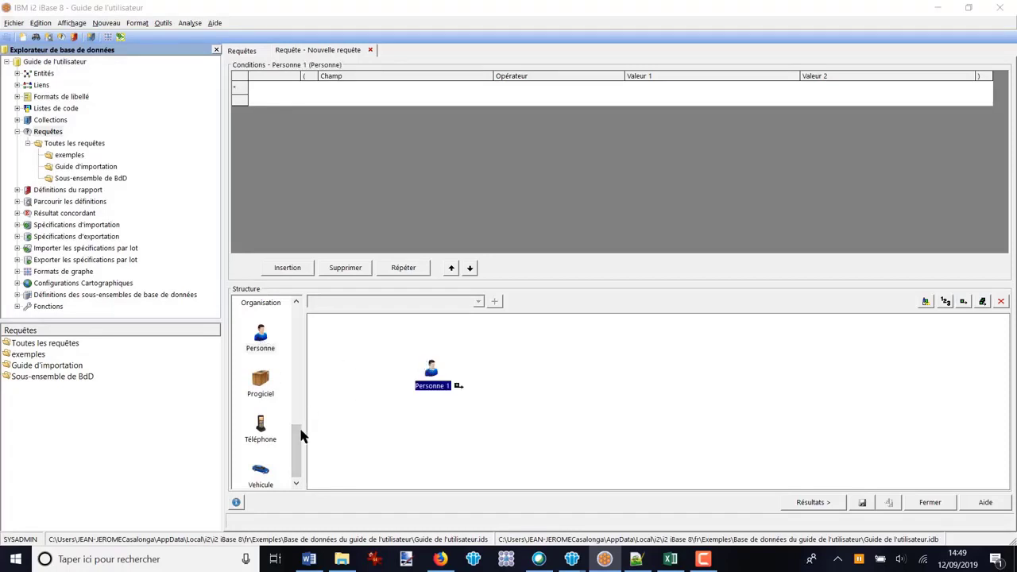
drag(261, 470, 553, 373)
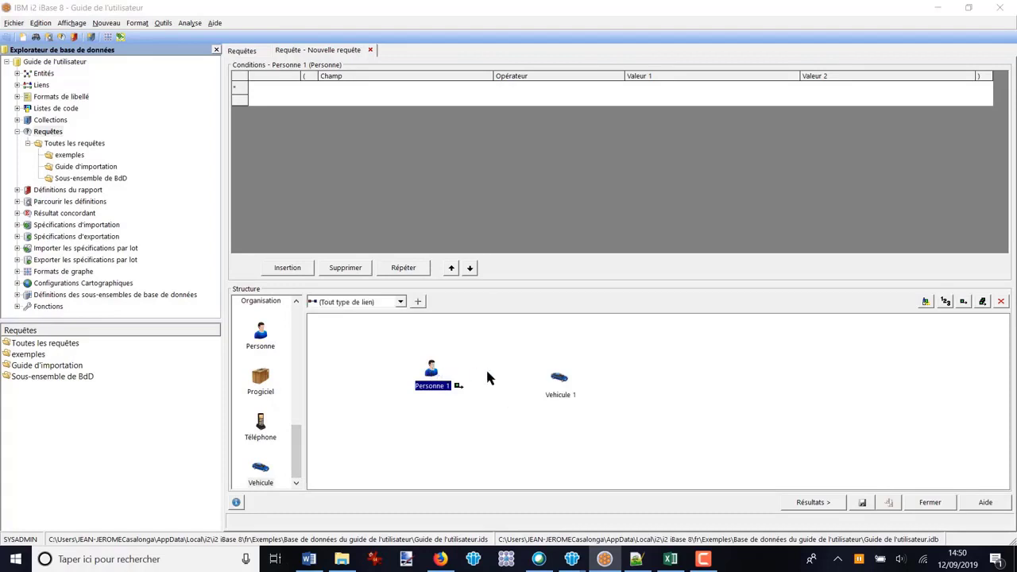
Step: Connect Personne 1 to Vehicule 1 with a link of any type and set all elements as query output
click(417, 303)
drag(436, 369, 586, 369)
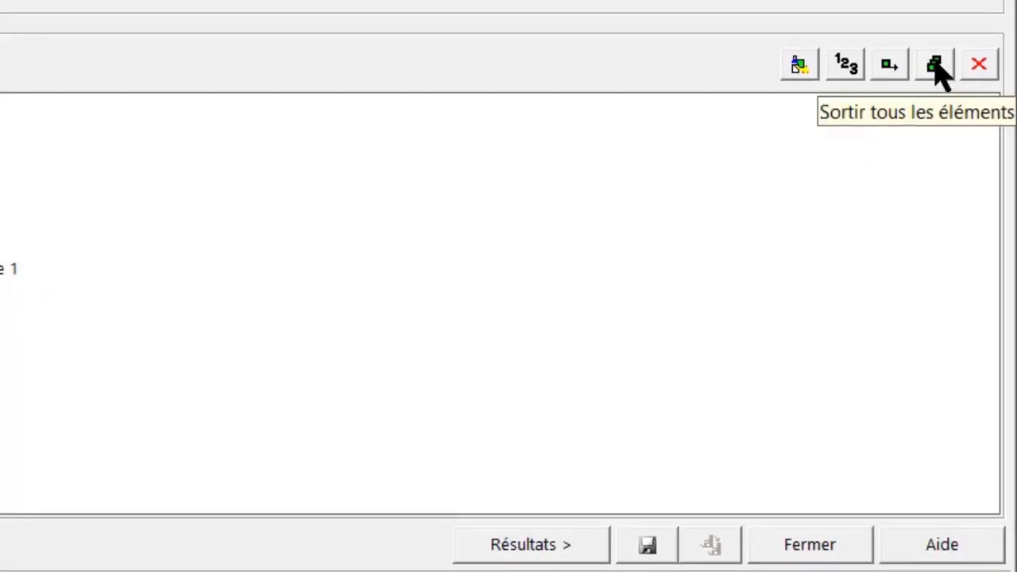
click(936, 65)
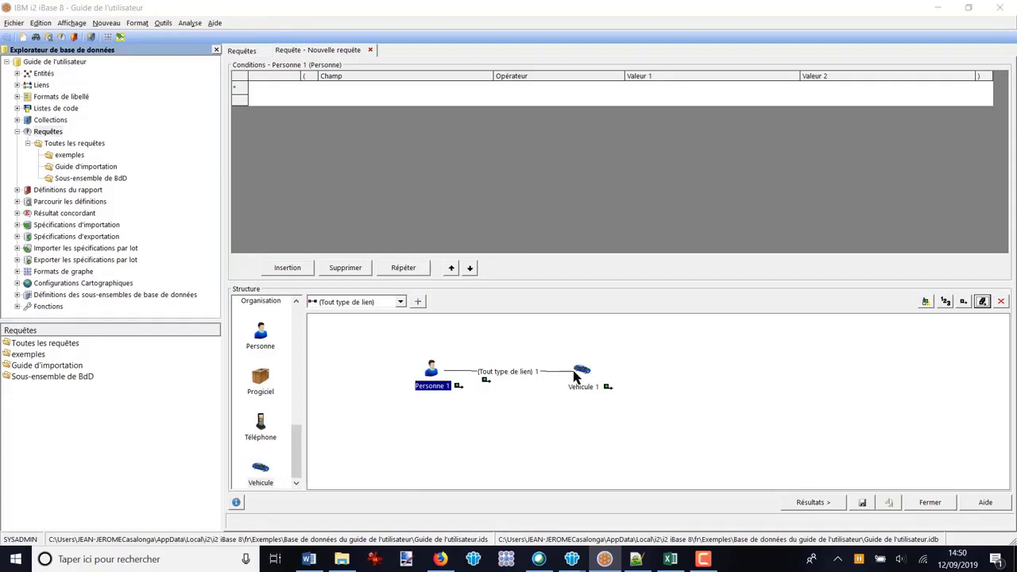
Step: Run the query, look through the resulting records, and return to the query definition
click(810, 502)
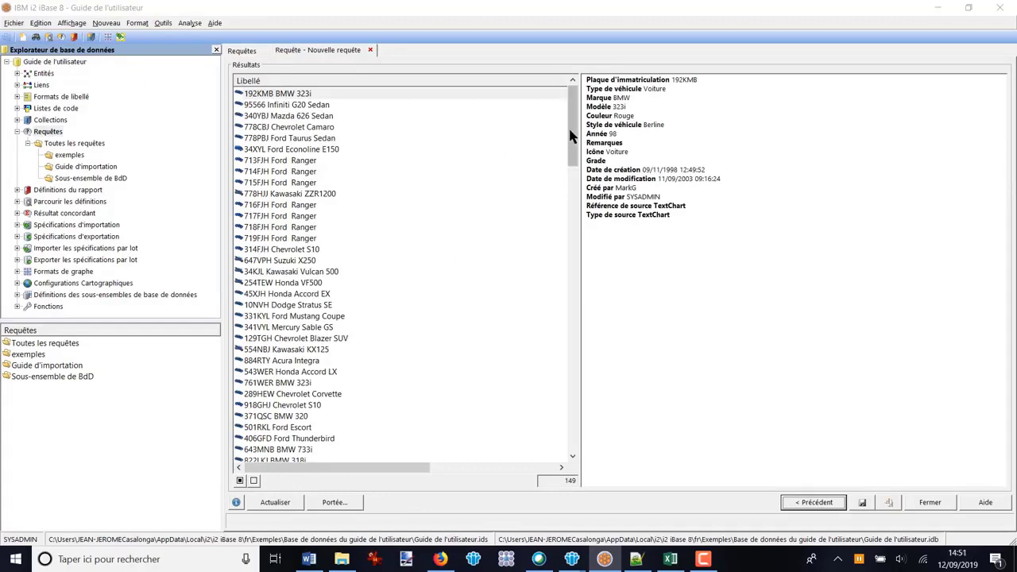
mouse_move(573, 137)
mouse_down()
mouse_move(549, 405)
mouse_move(570, 138)
mouse_up()
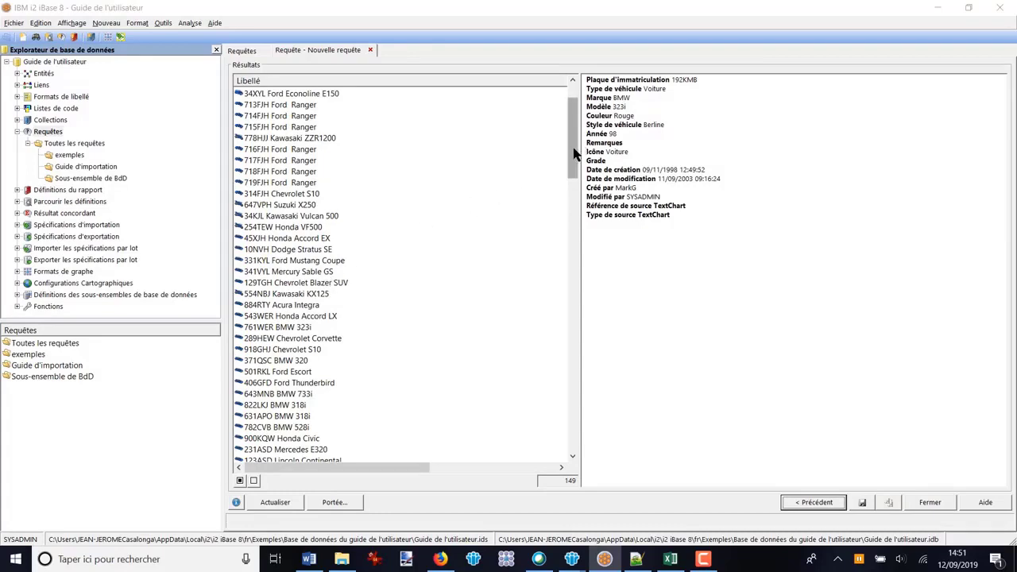
mouse_move(576, 153)
mouse_down()
mouse_move(565, 352)
mouse_move(575, 138)
mouse_up()
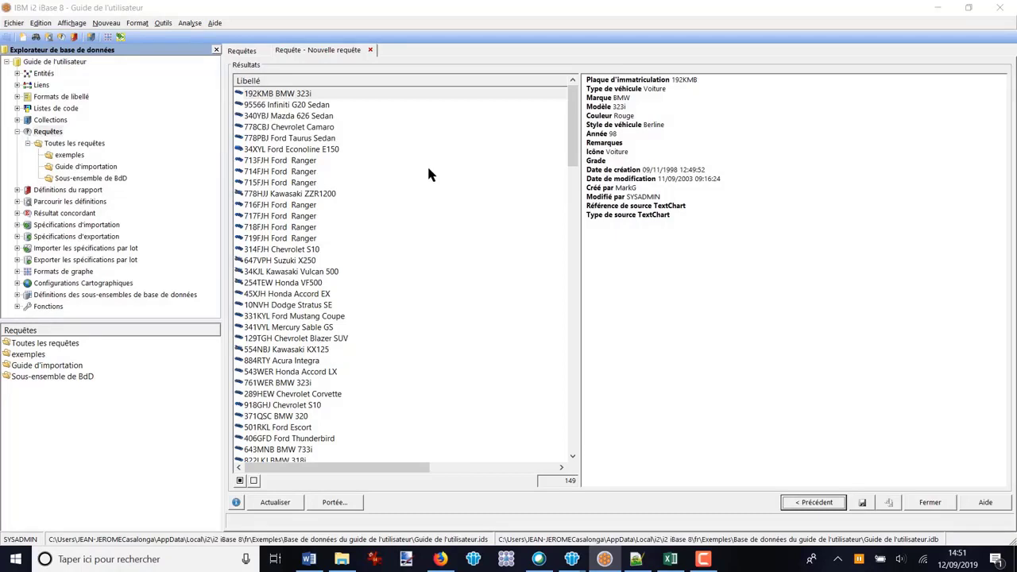
click(813, 502)
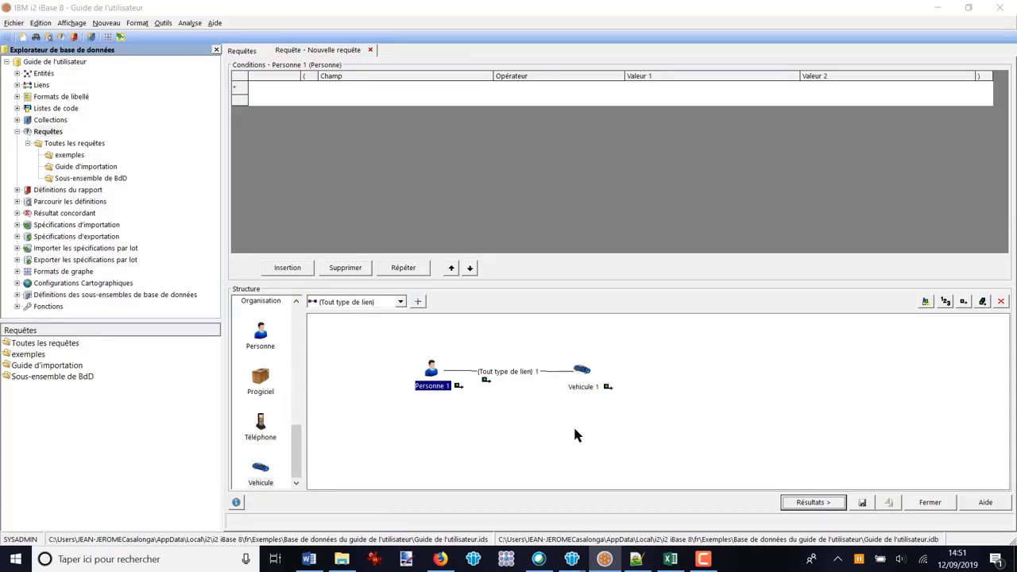
Step: Save the query as "Personnes reliés à un Véhocule" in a new public category "Test Vidéo", and close the query and the query list
click(863, 504)
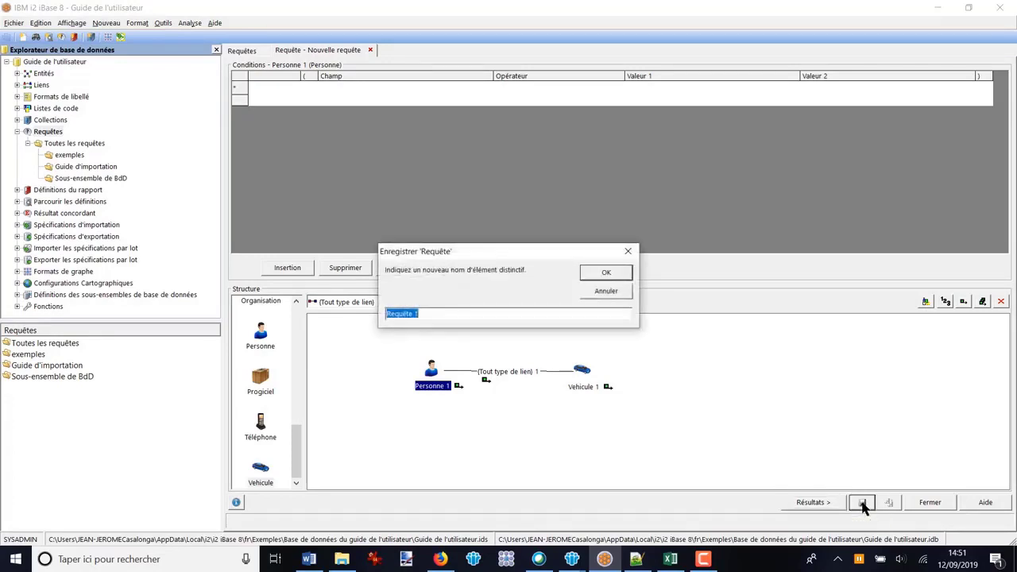
text(Personnes reliés à un Véhocule)
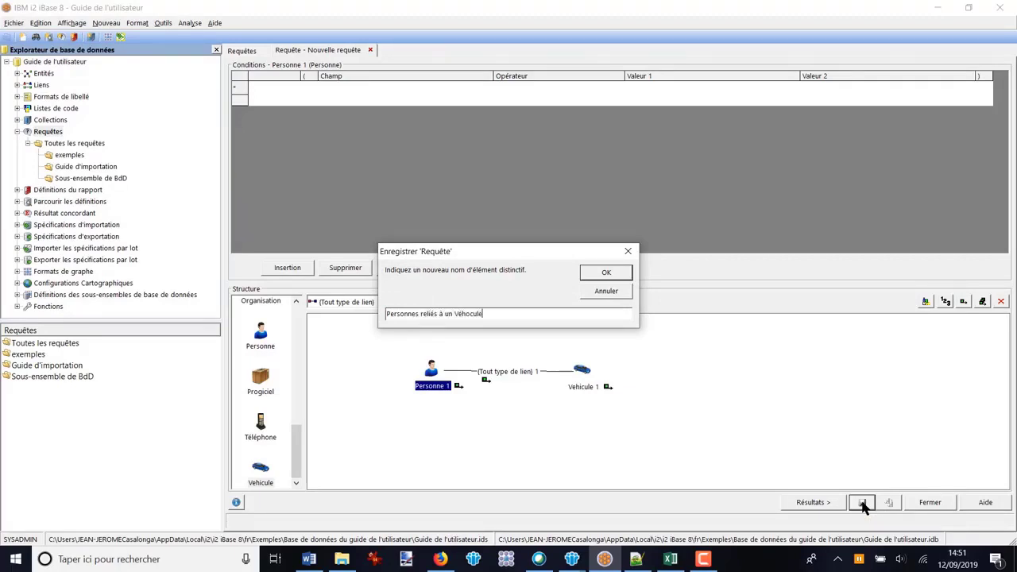
key(Return)
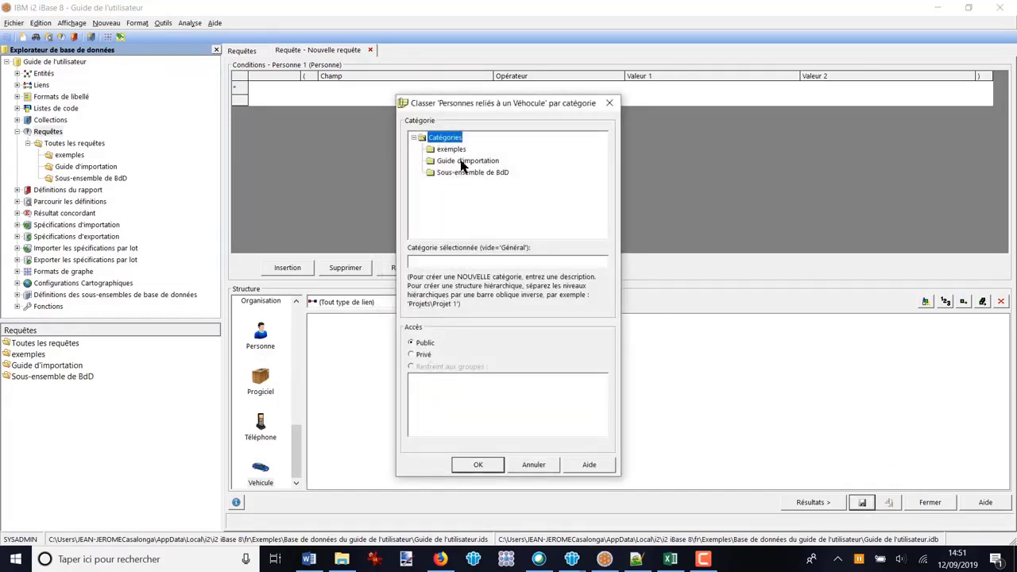
click(421, 263)
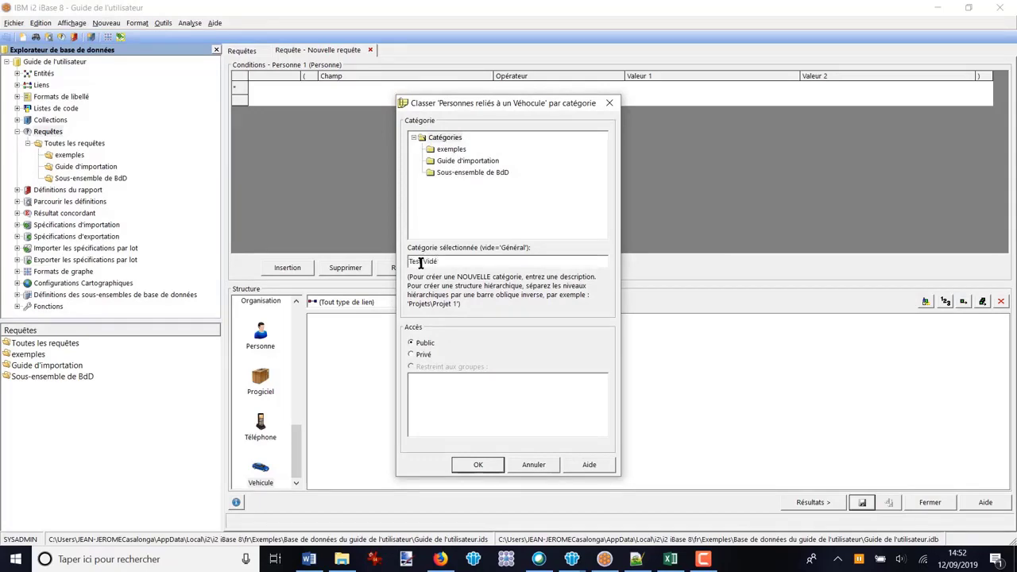
key(Return)
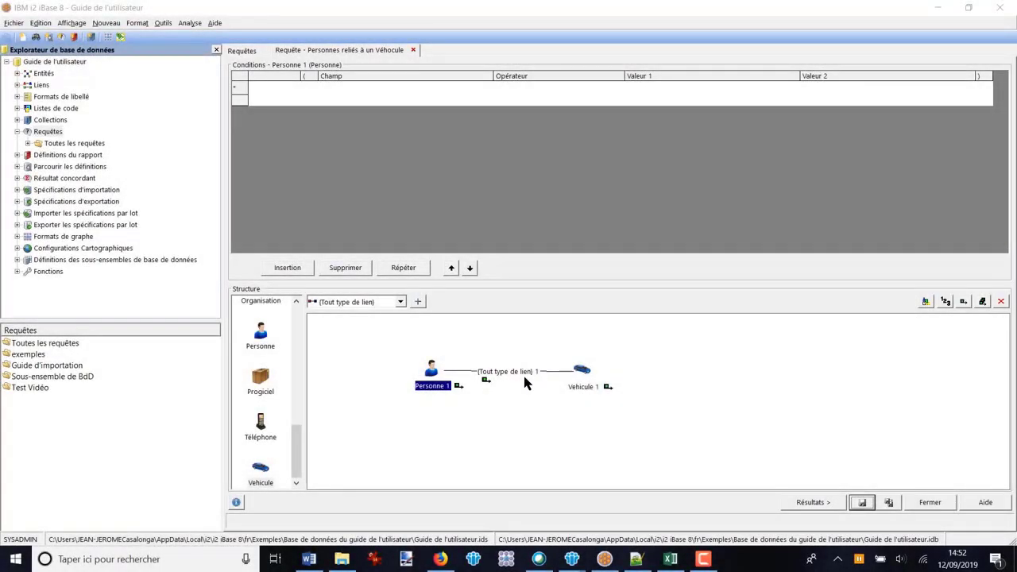
click(932, 504)
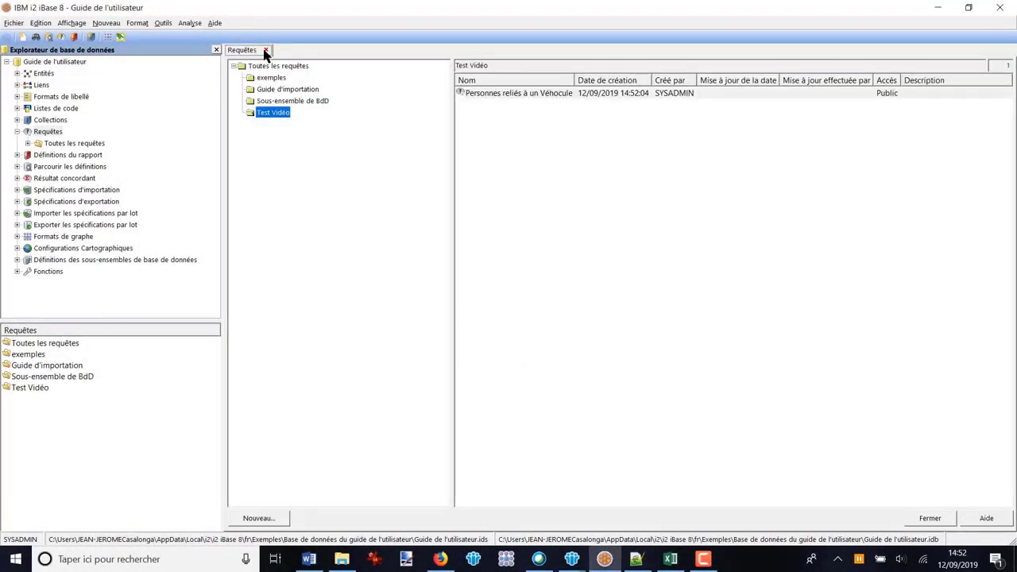
click(267, 51)
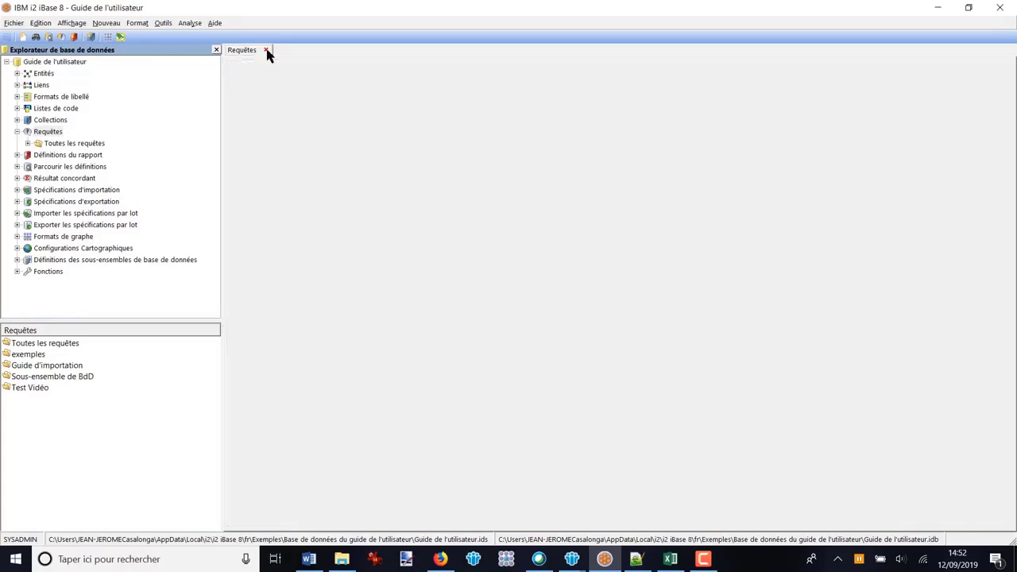
Step: Rename the saved query in the Test Vidéo category to "Personnes reliés à un Véhicule"
click(46, 132)
click(27, 144)
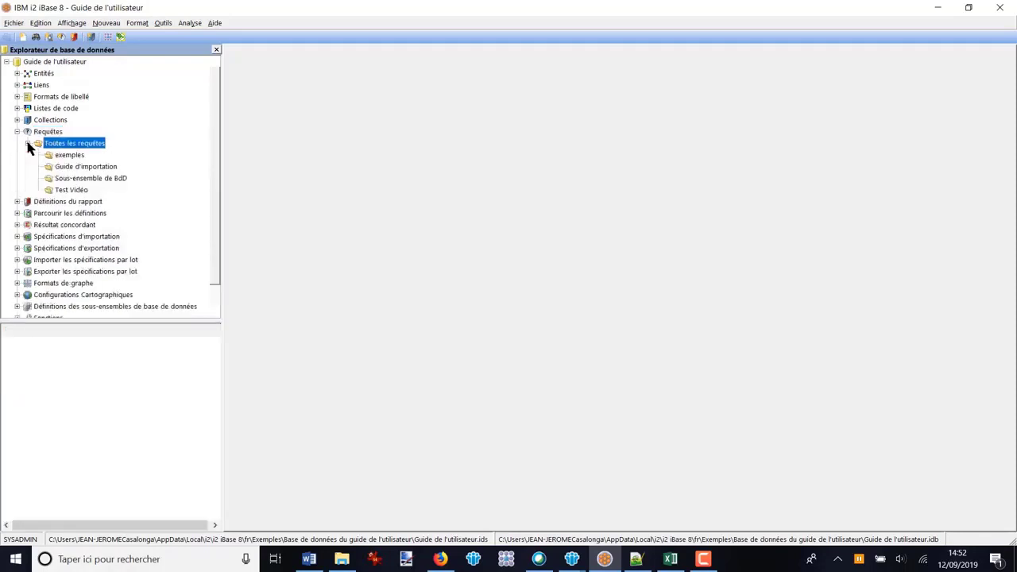
click(69, 190)
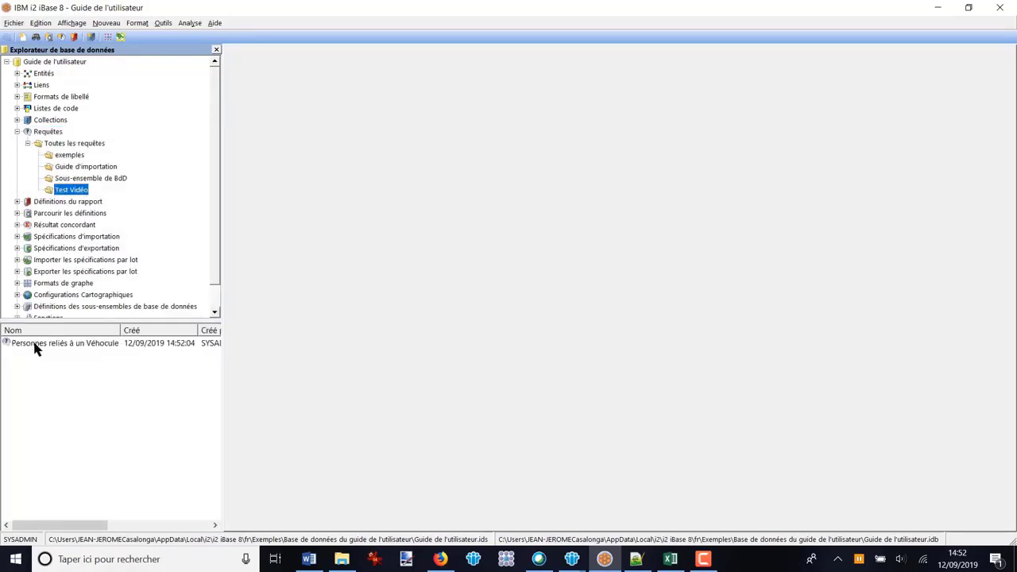
right_click(93, 347)
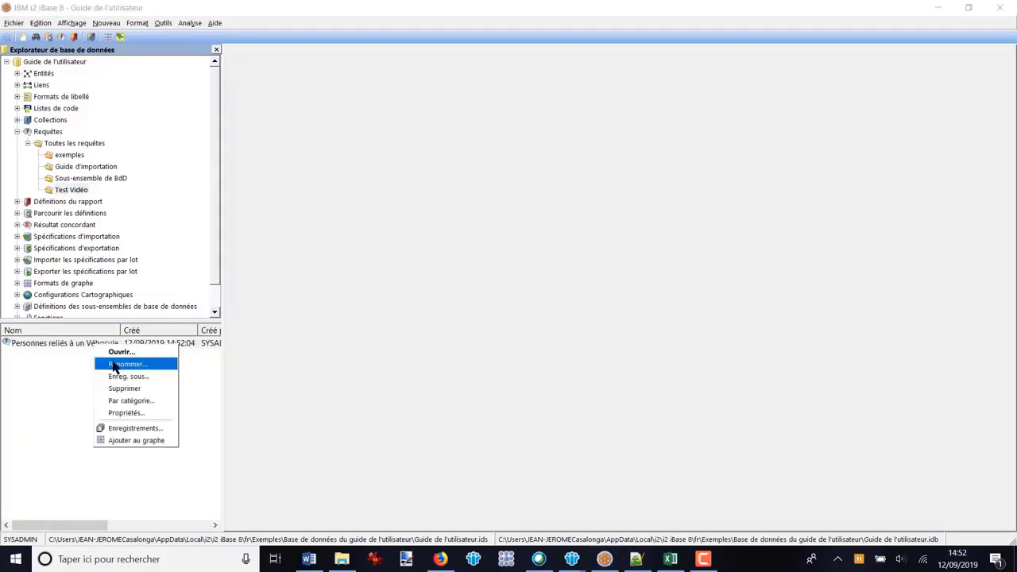
click(120, 364)
click(471, 314)
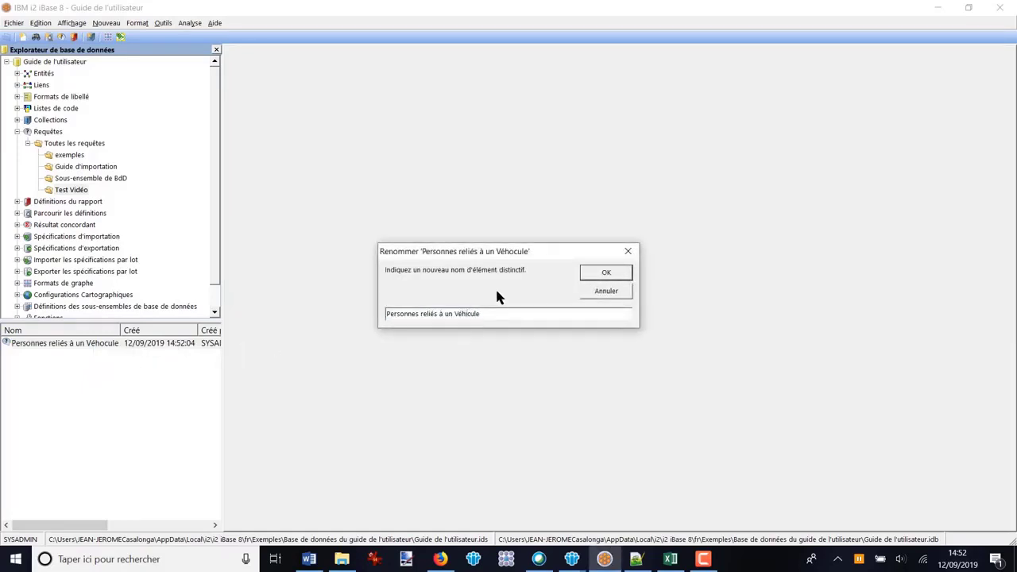
key(Return)
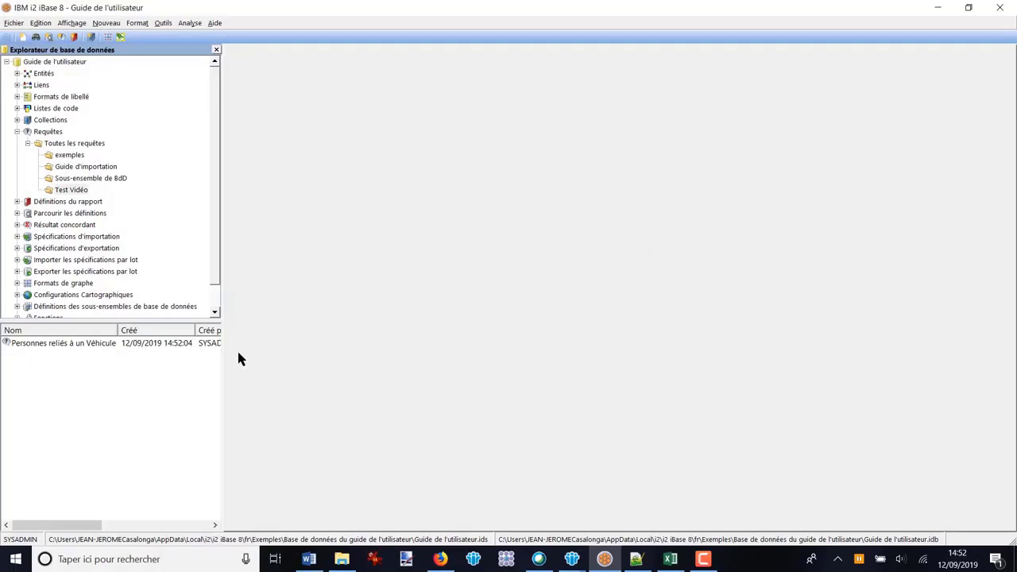
Step: Open the saved query "Personnes reliés à un Véhicule" for editing and display the conditions grid of Vehicule 1
right_click(44, 345)
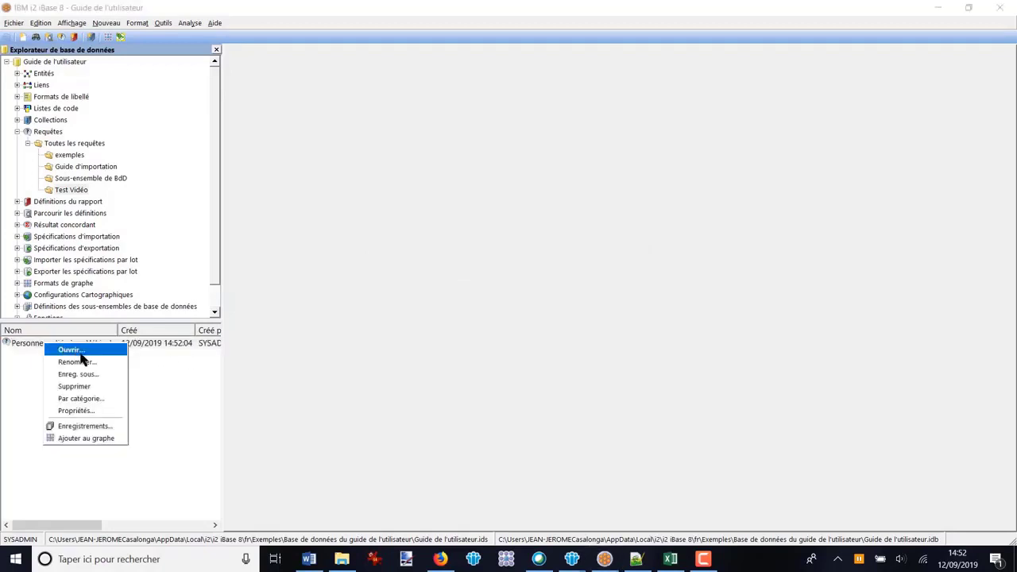
click(78, 350)
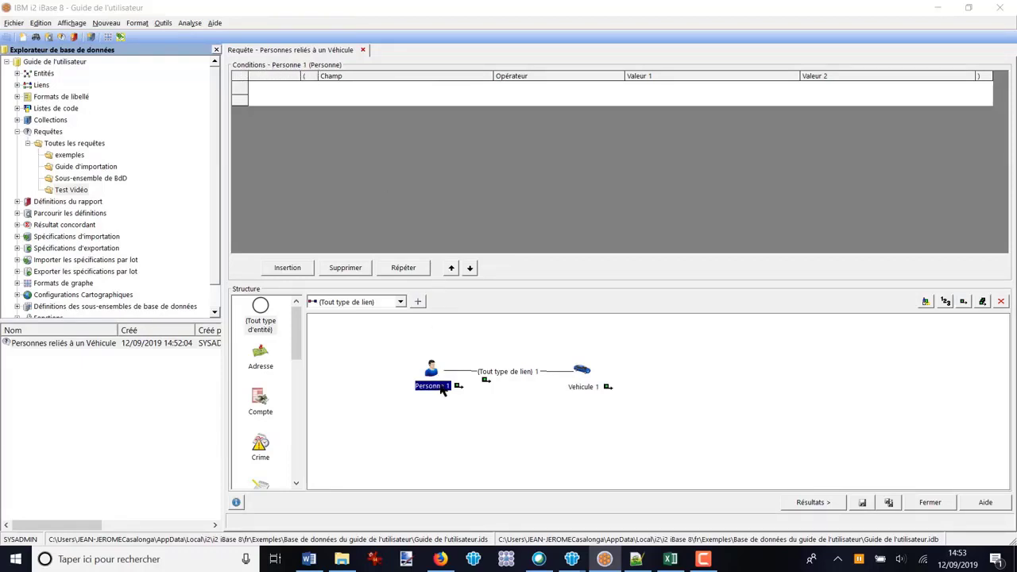
click(585, 377)
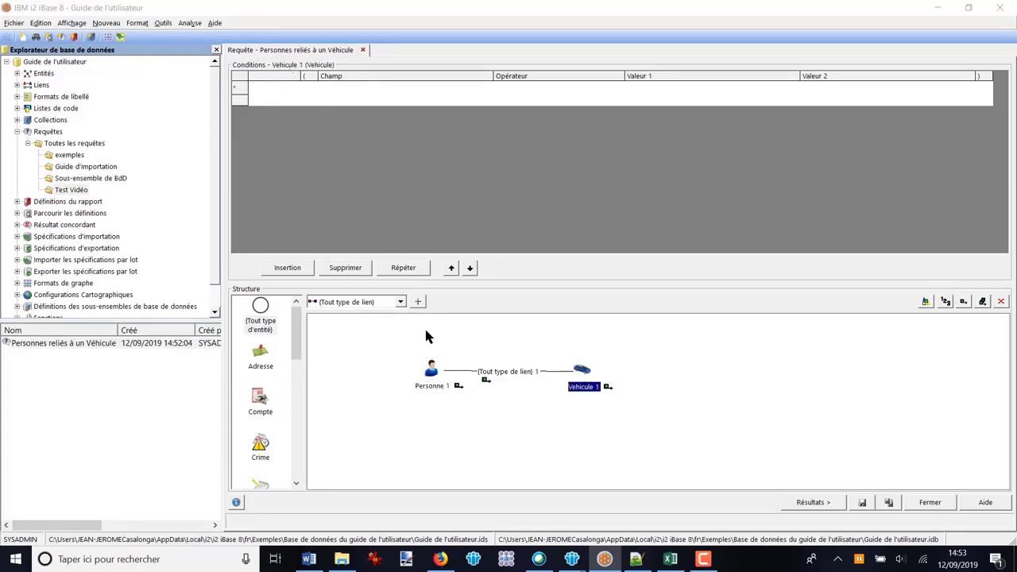
Step: Start a first condition on Personne 1 using the field Nom
click(432, 370)
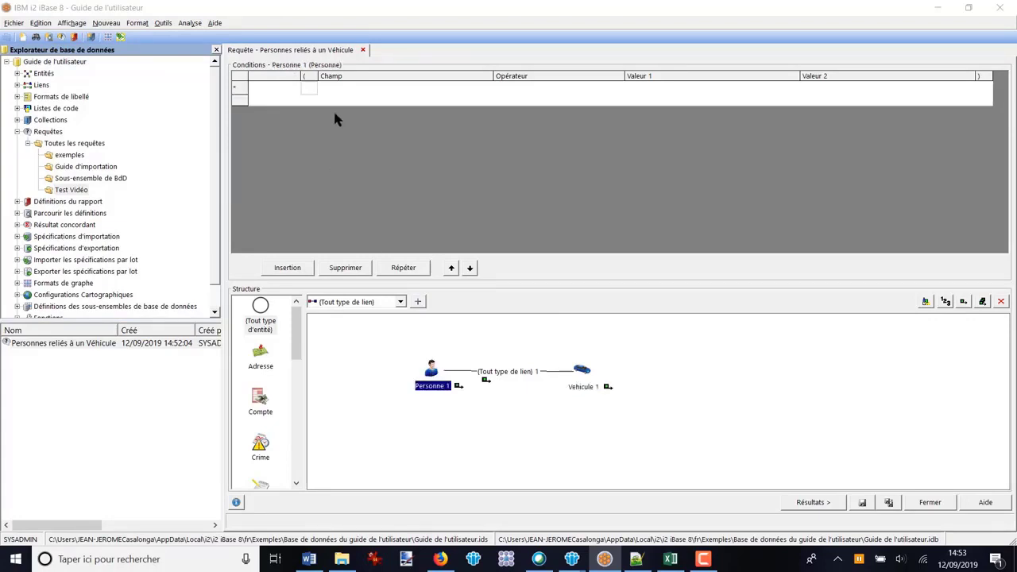
click(469, 93)
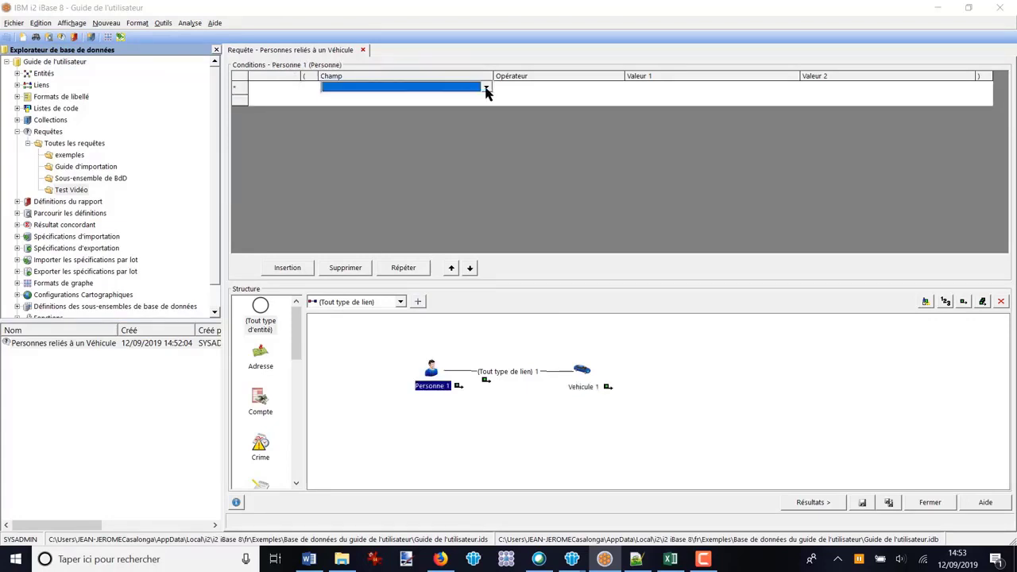
click(486, 89)
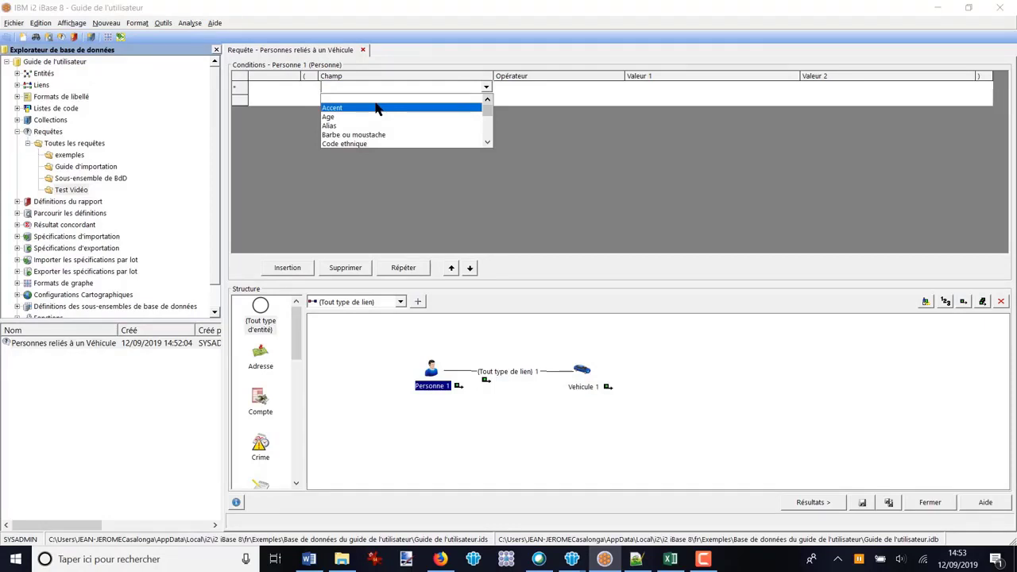
click(488, 143)
click(487, 144)
click(487, 144)
click(487, 144)
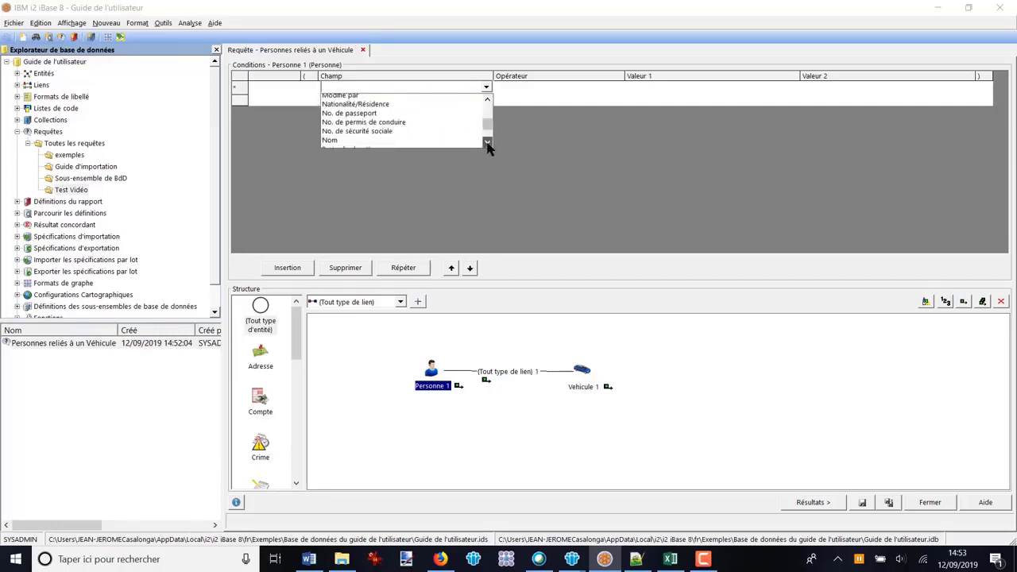
click(487, 144)
click(475, 125)
Step: Look through the available operators and set the Nom condition to contient with the value "e"
click(573, 89)
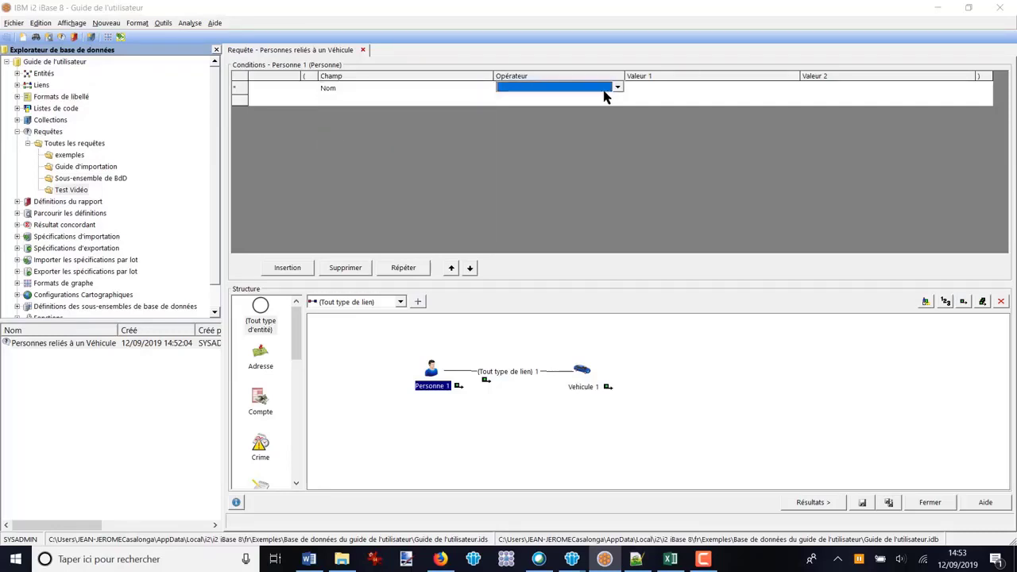
click(618, 88)
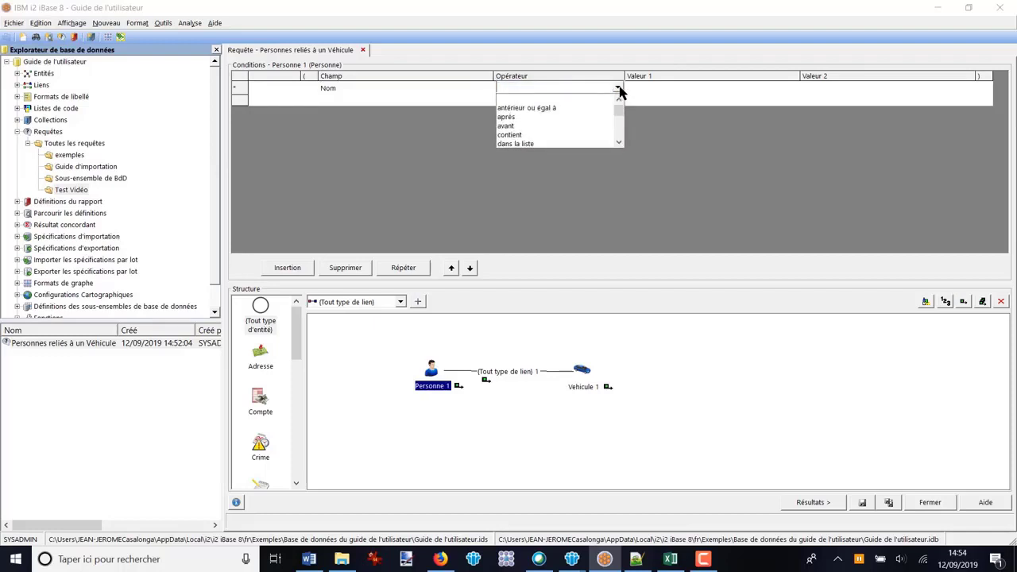
click(618, 144)
click(618, 144)
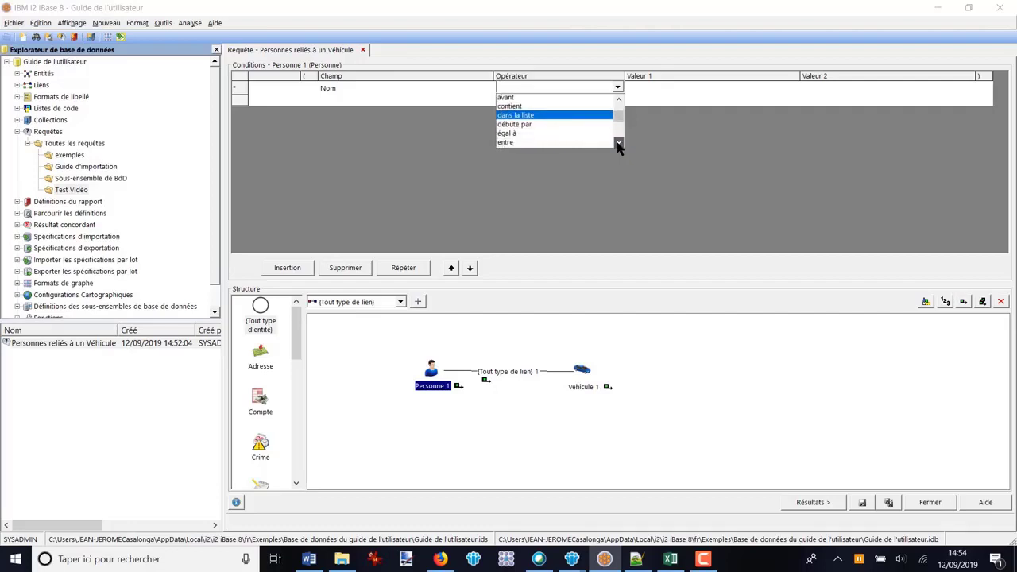
click(618, 144)
click(618, 144)
click(618, 144)
click(618, 143)
click(618, 143)
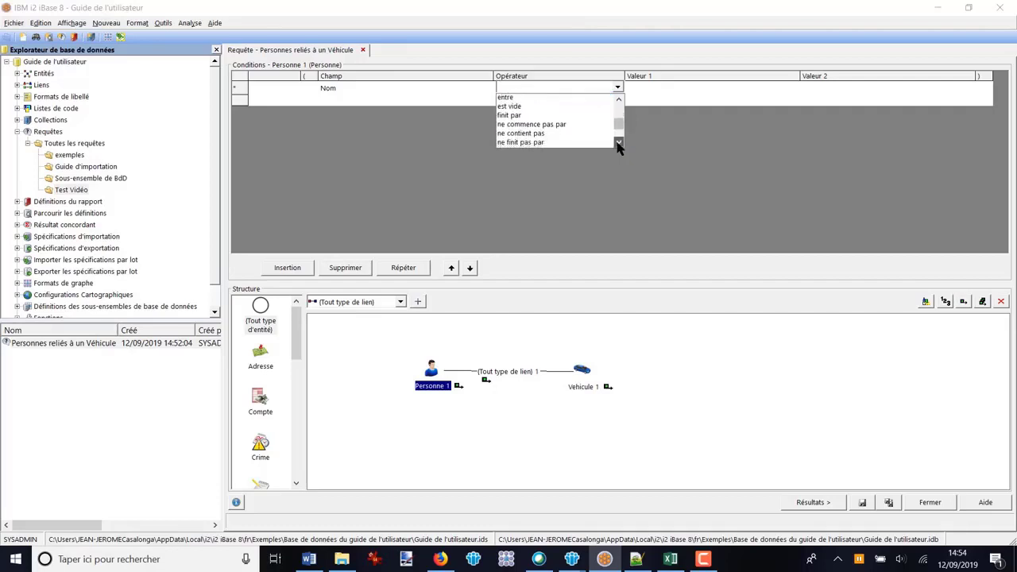
click(618, 144)
click(619, 144)
click(618, 144)
click(618, 144)
click(619, 144)
click(618, 144)
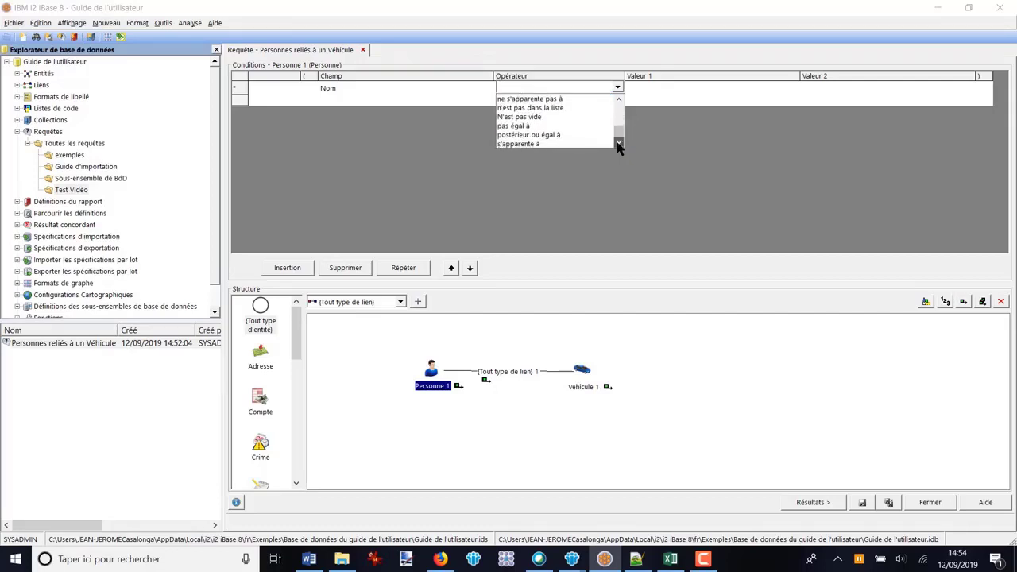
scroll(612, 134, up, 5)
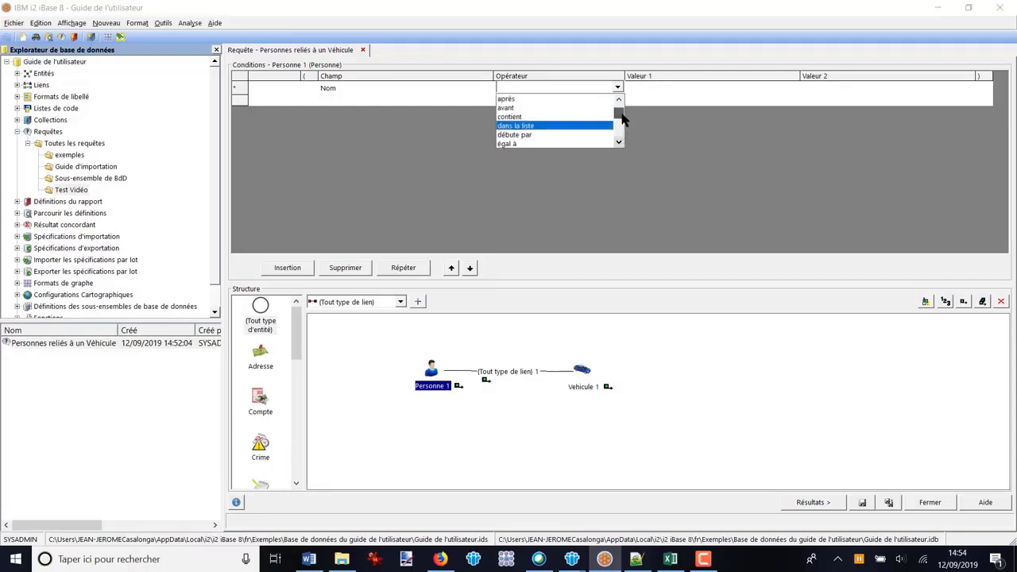
click(529, 137)
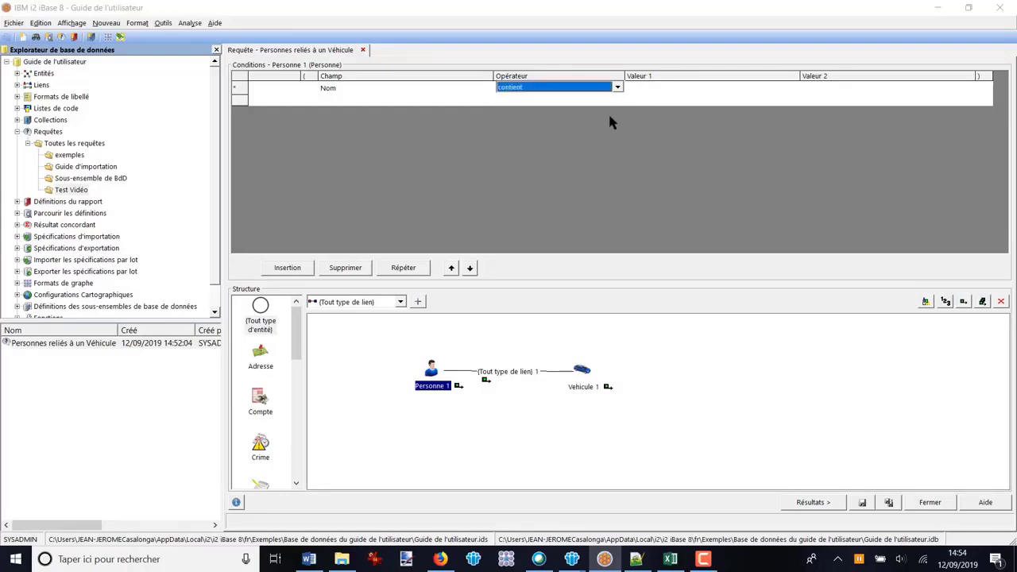
click(651, 92)
text(e)
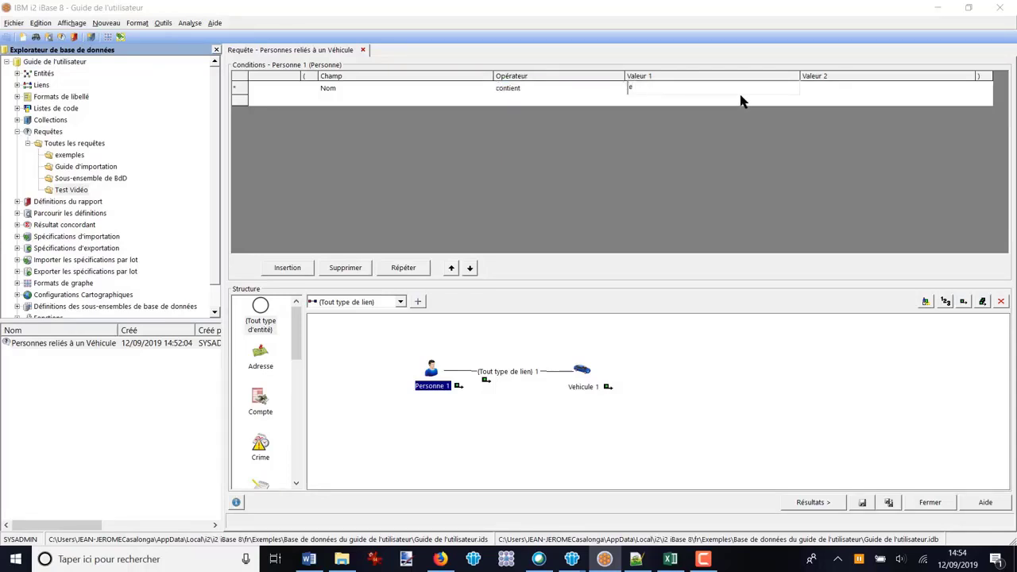
Step: Add a second condition row on Personne 1 using the field Prénom
click(425, 108)
click(487, 101)
scroll(370, 143, down, 3)
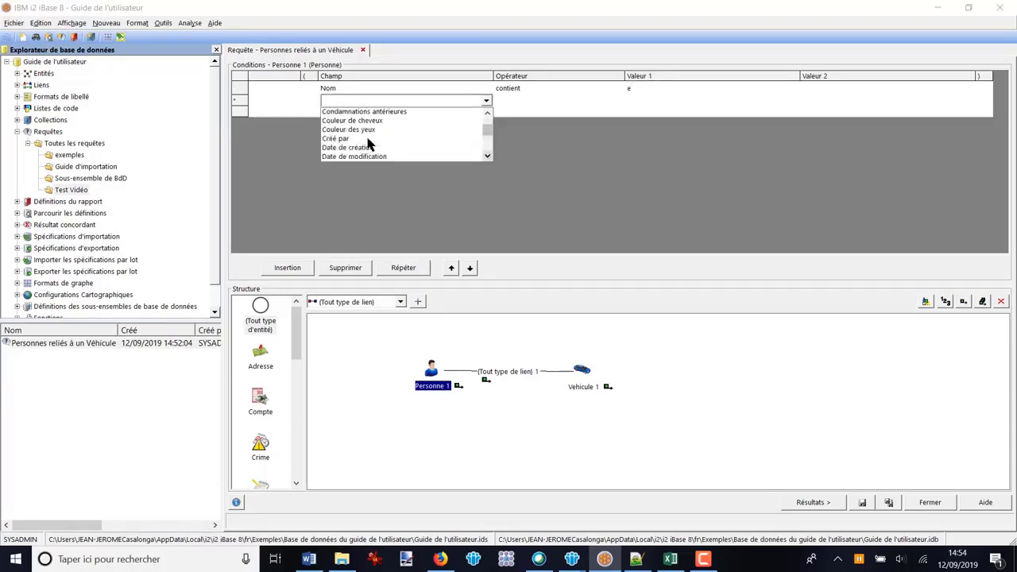
scroll(355, 152, down, 5)
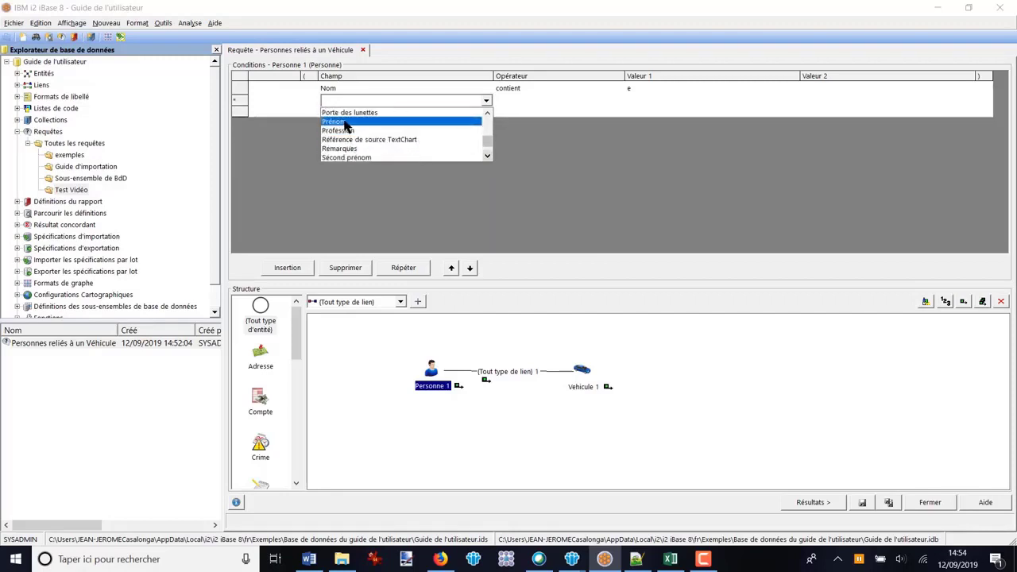
click(348, 130)
Step: Set the Prénom condition to débute par "a", then run the query to review its results and return to the definition
click(527, 89)
click(617, 101)
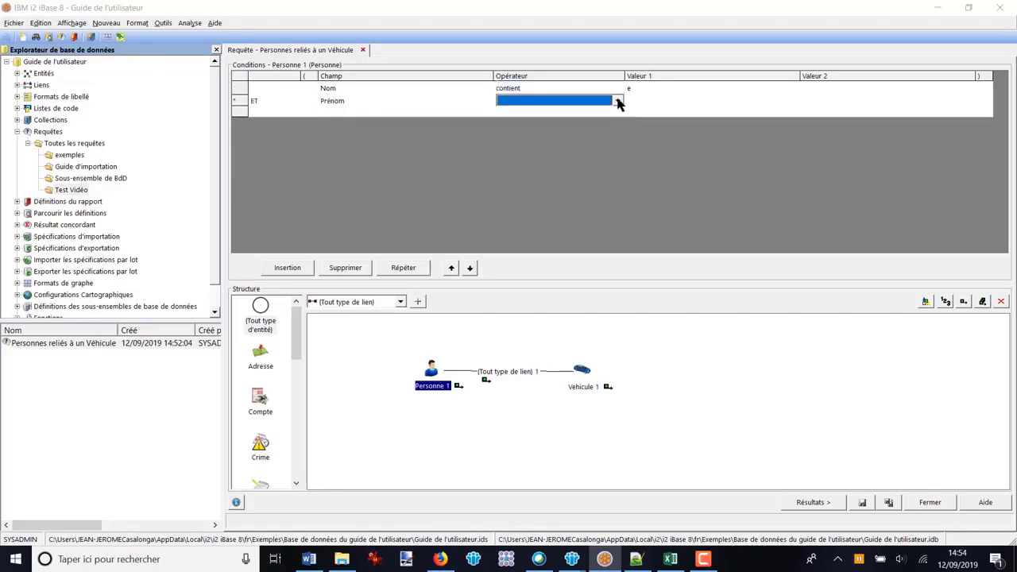
click(617, 101)
scroll(535, 147, down, 2)
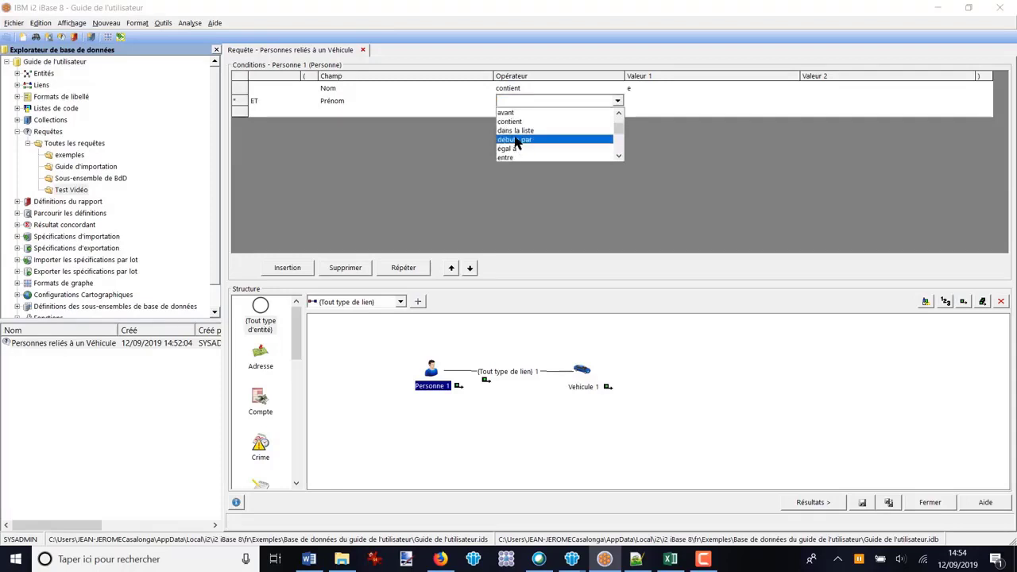
click(516, 140)
click(640, 100)
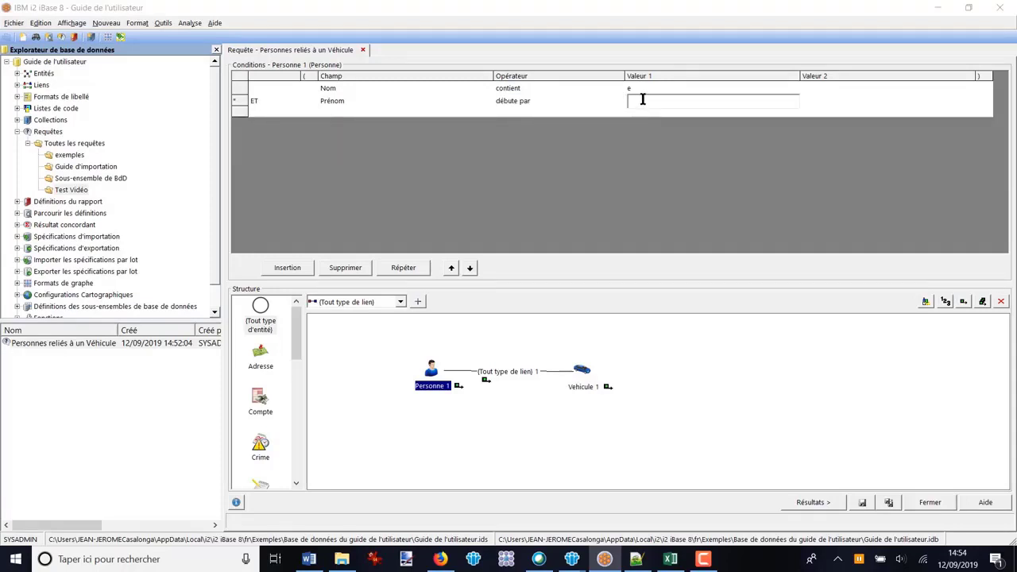
text(a)
key(Return)
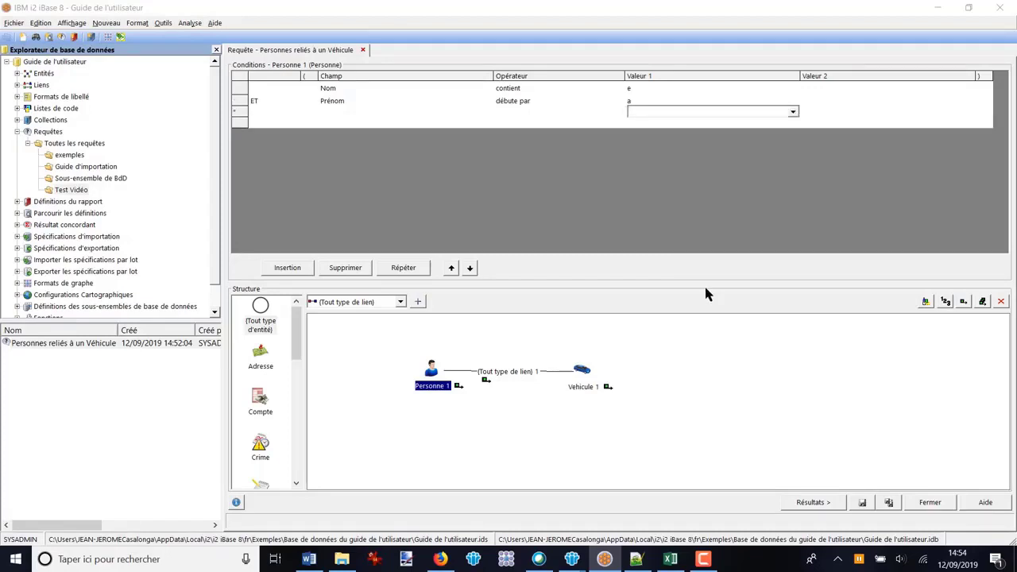
click(812, 503)
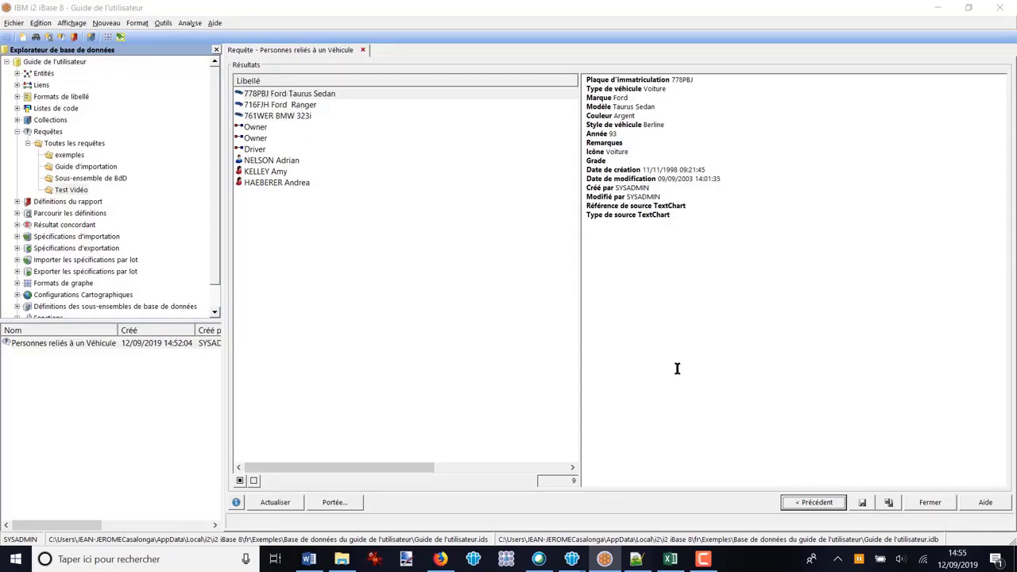
click(813, 503)
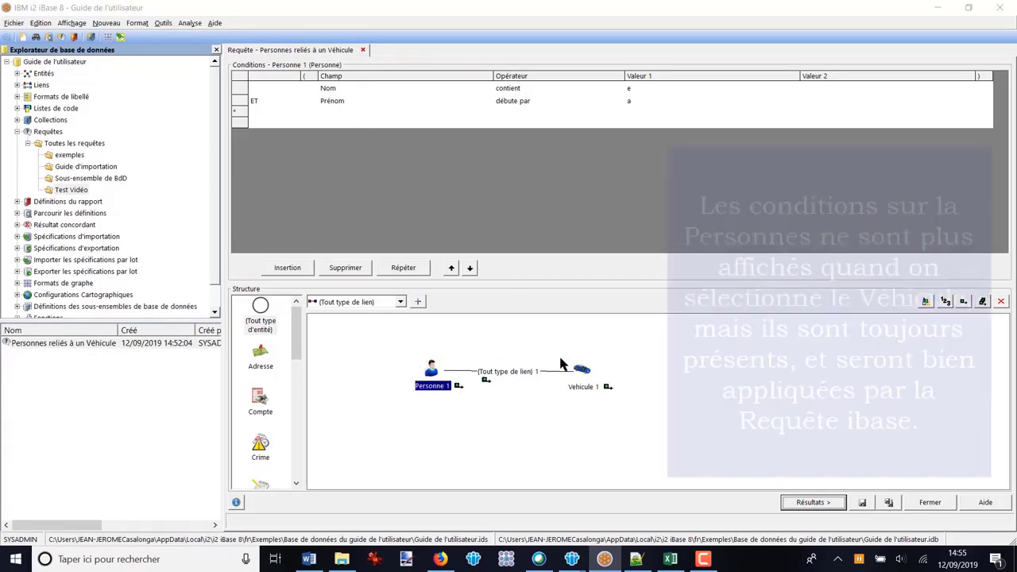
Step: Add the condition Marque débute par "FO" on Vehicule 1, and run the query to review its results before returning to the definition
click(582, 371)
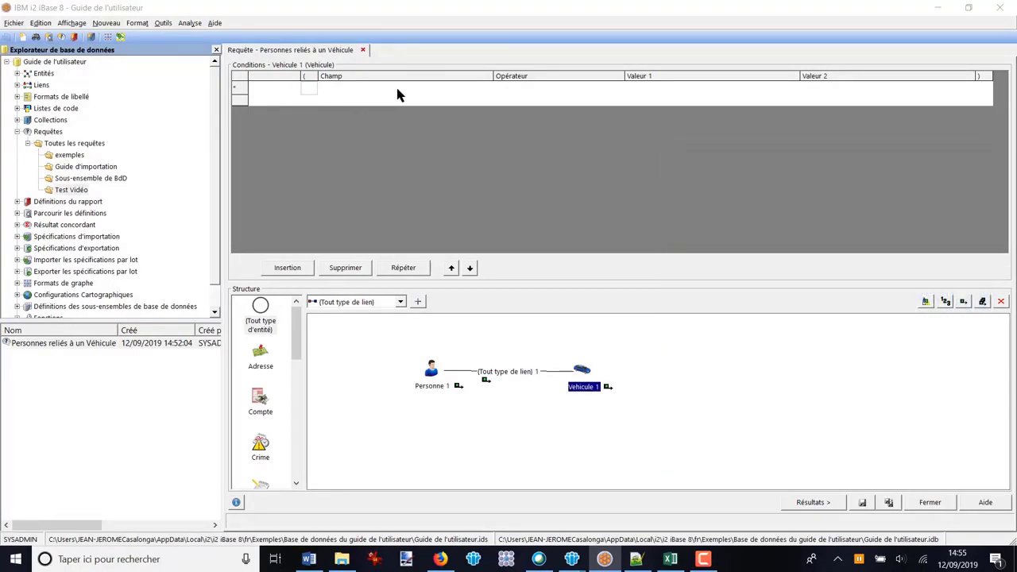
click(455, 88)
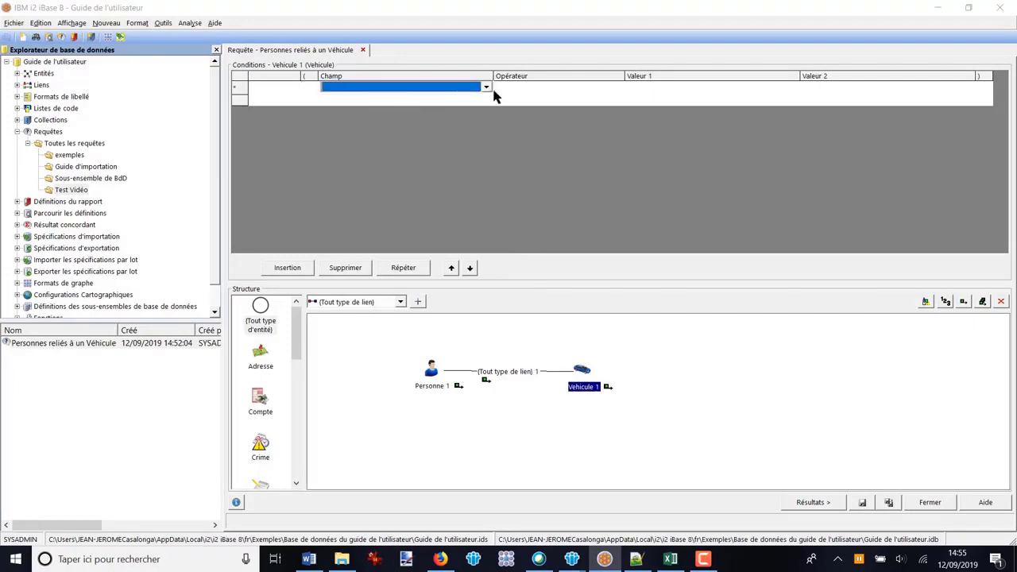
click(485, 88)
scroll(390, 115, down, 2)
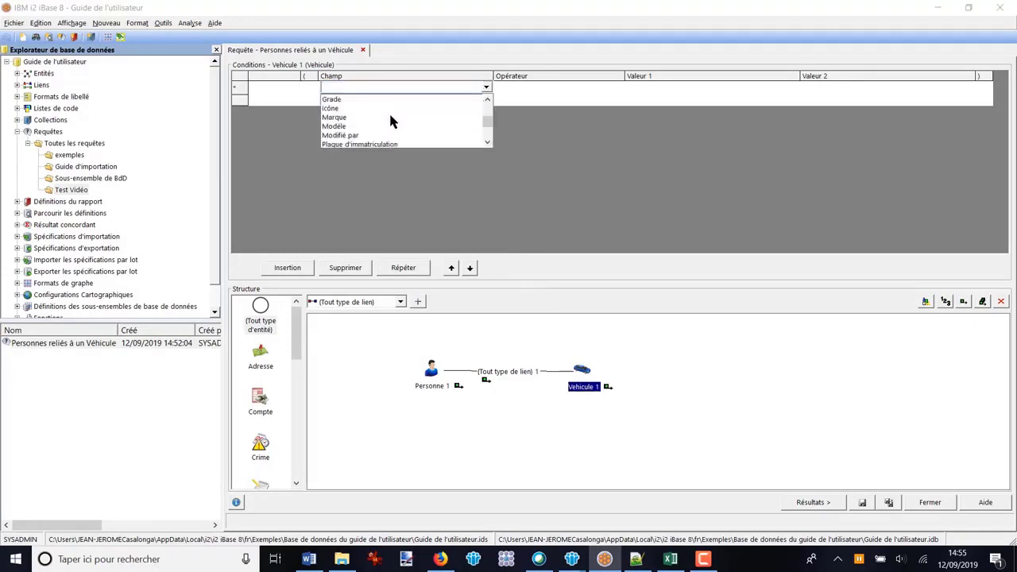
click(347, 120)
click(543, 91)
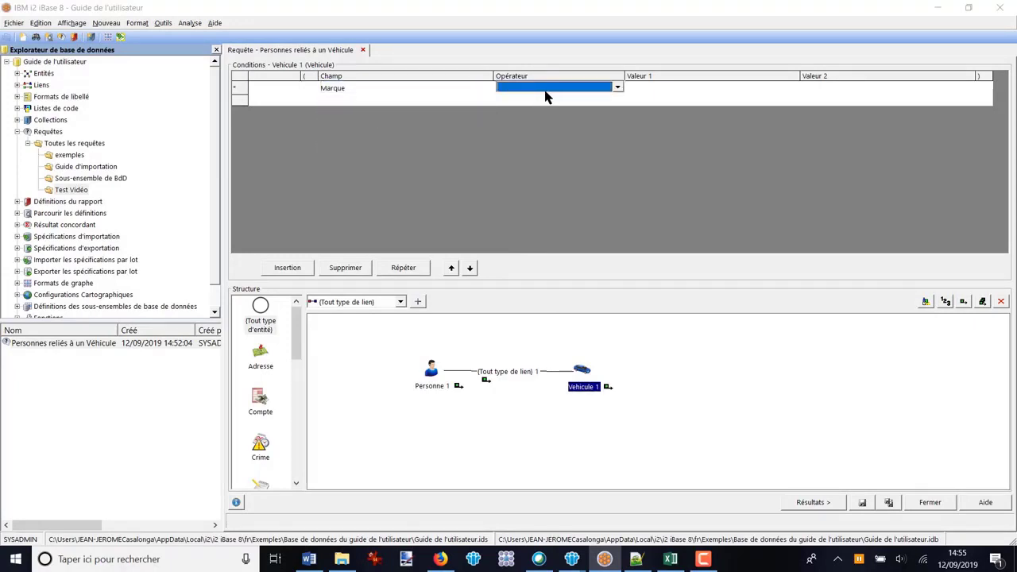
click(540, 93)
scroll(525, 135, down, 3)
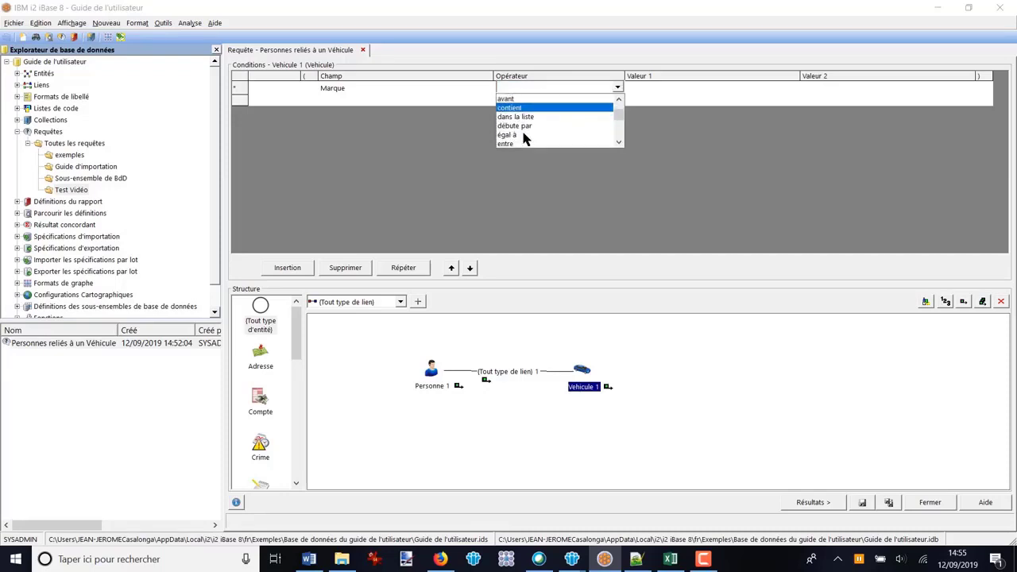
click(524, 135)
click(658, 88)
text(FO)
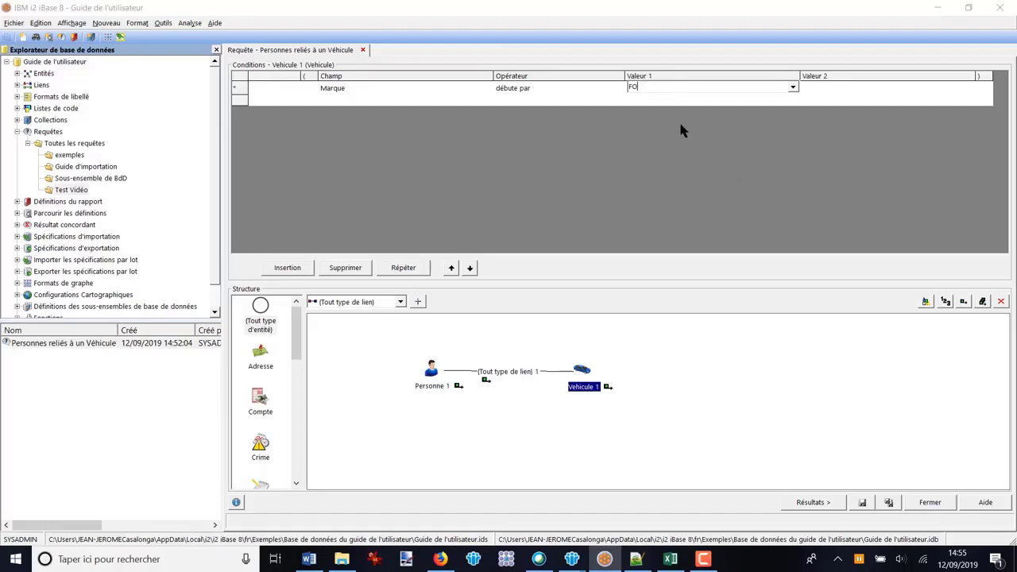
click(812, 503)
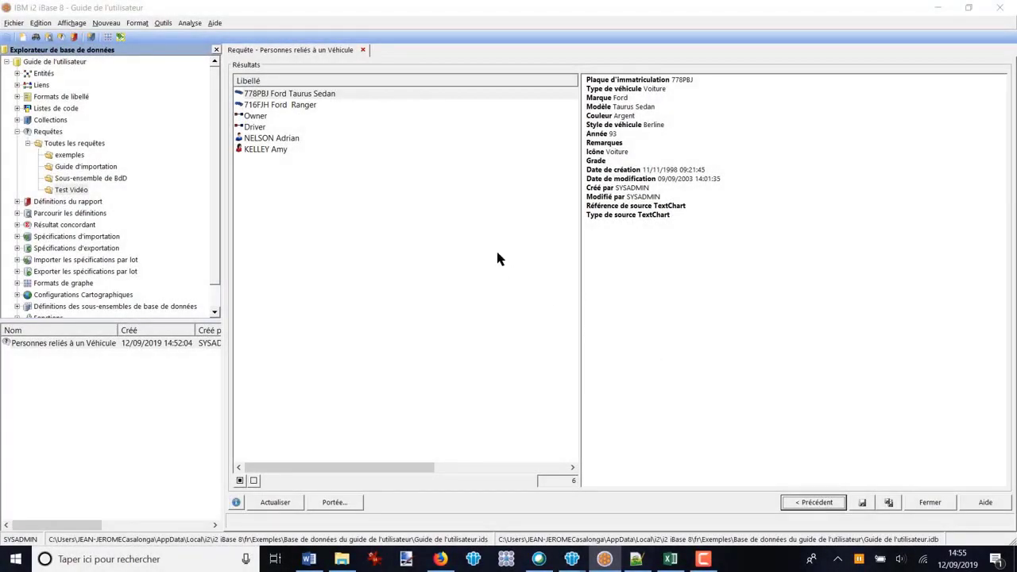
click(809, 502)
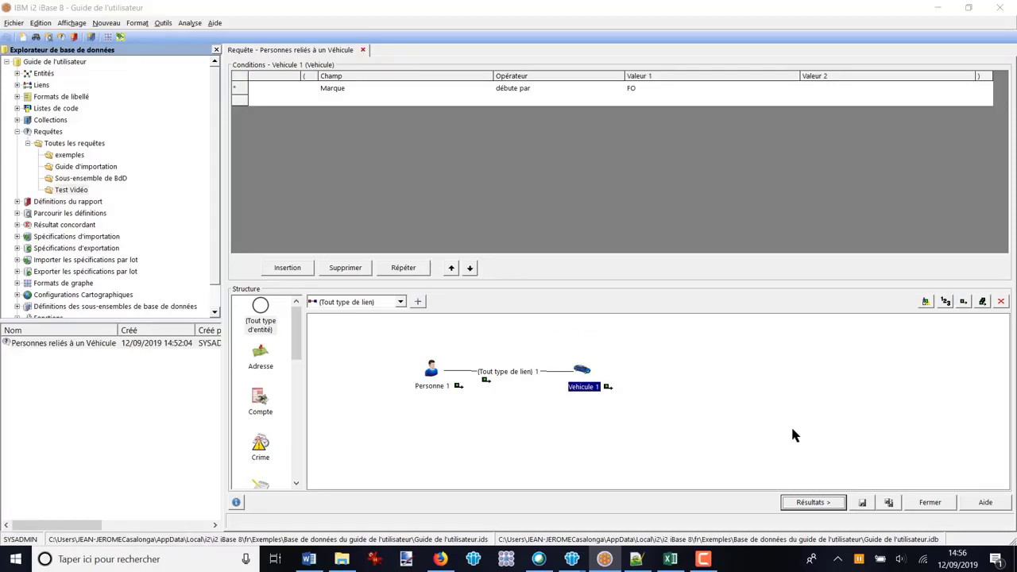
Step: Save a copy of the query under the name "Personnes liées à Véhicule FO*"
click(889, 503)
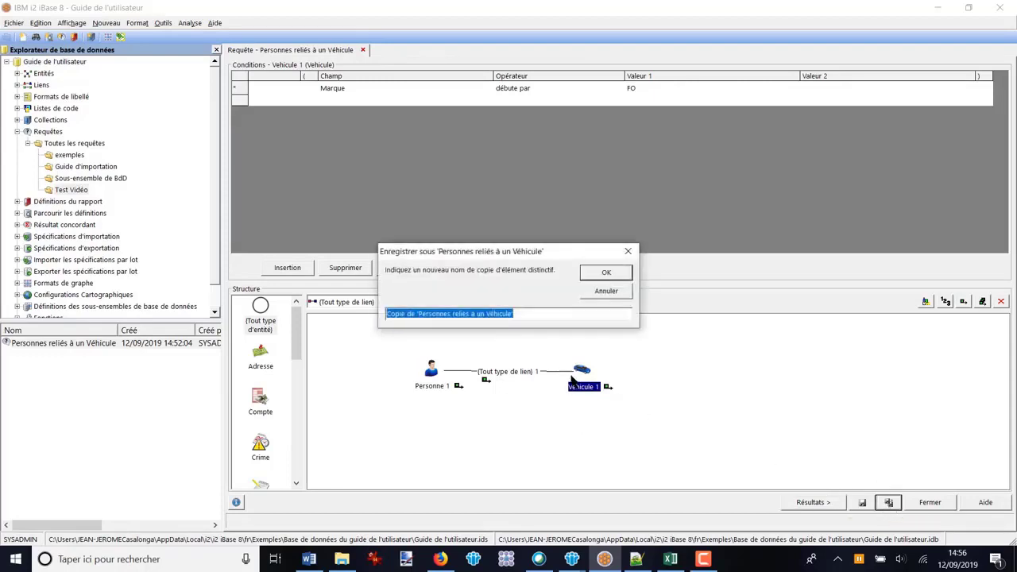
text(Personnes ()
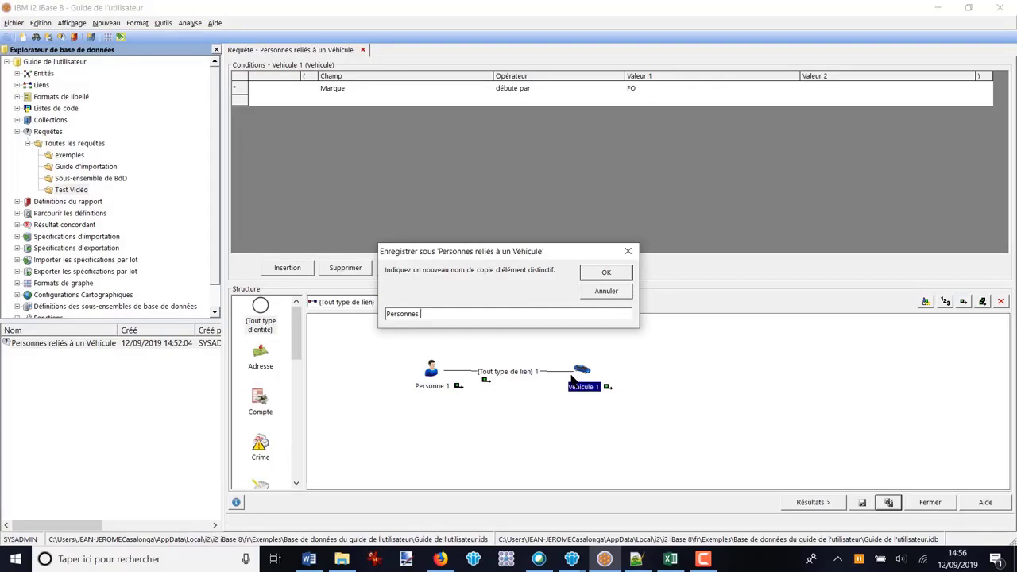
text(iées à FVéhicule FO*)
click(609, 272)
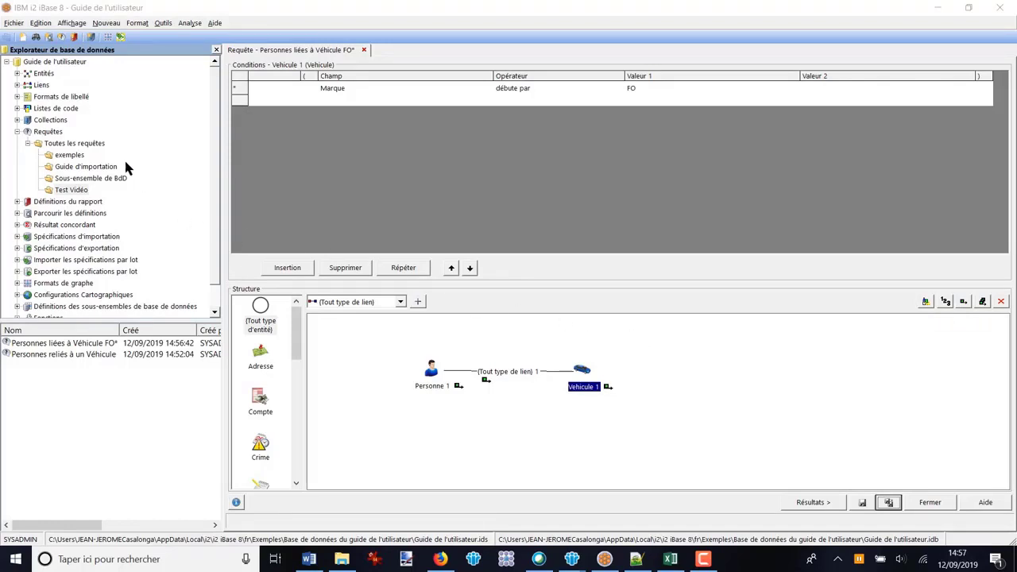
Step: Create a new query whose structure links a Personne entity to a Vehicule entity with any link type
click(48, 131)
right_click(49, 134)
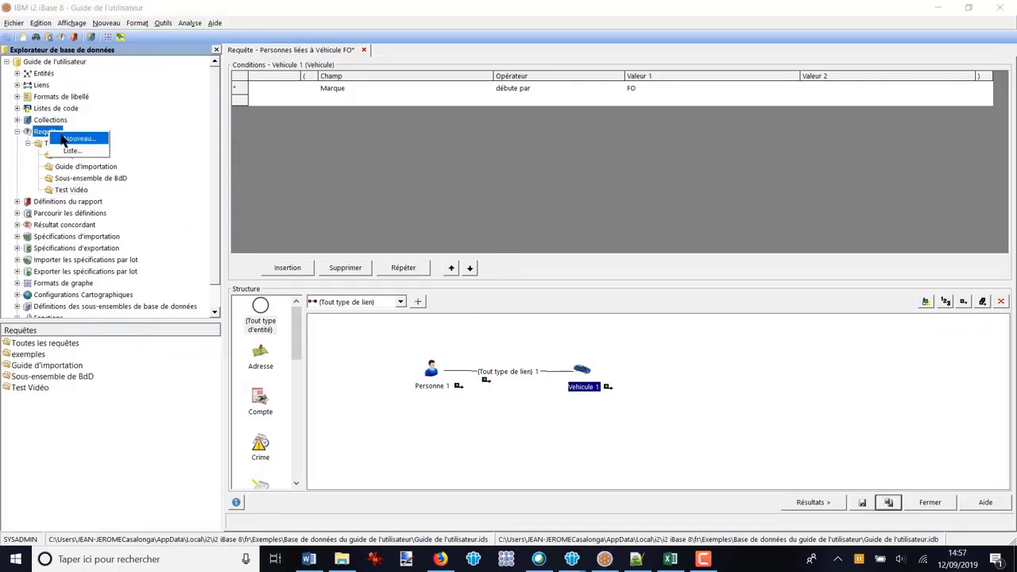
click(62, 139)
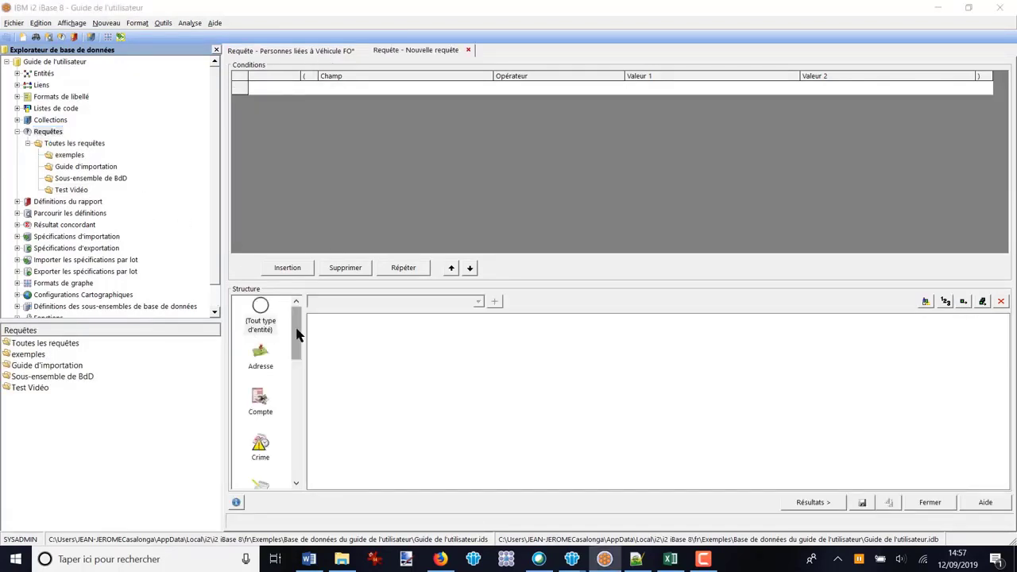
drag(295, 334, 291, 441)
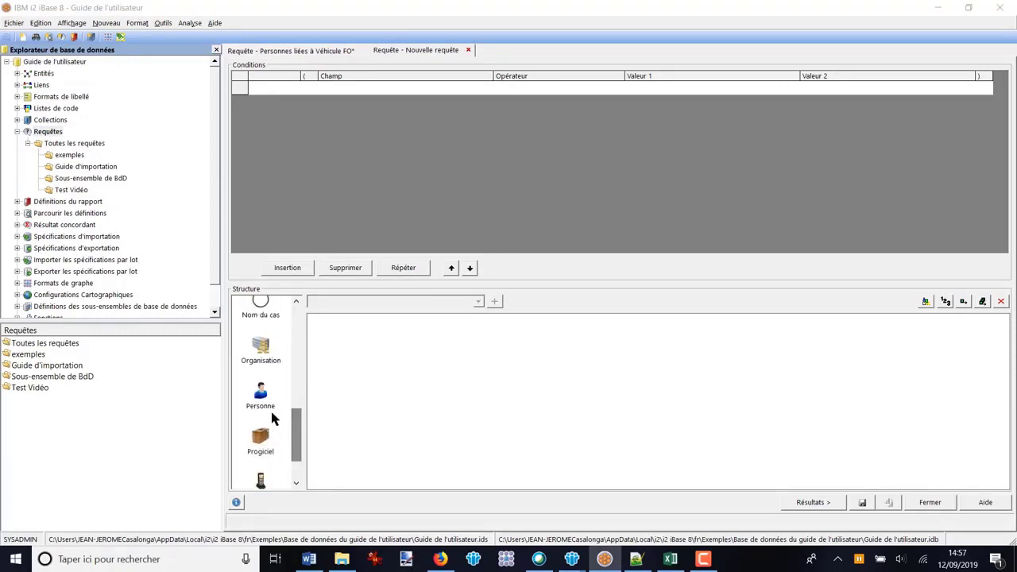
drag(270, 408, 381, 388)
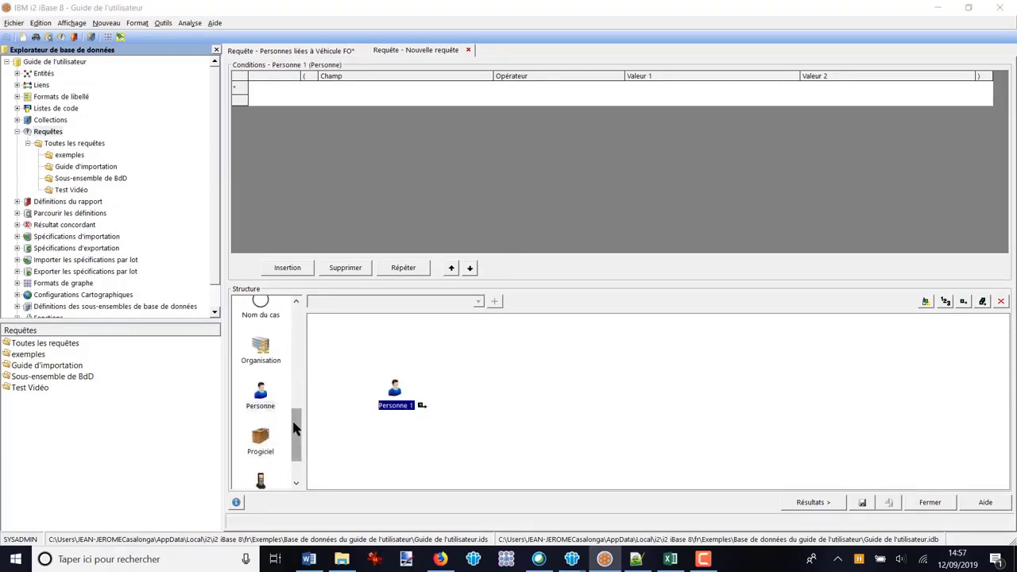
drag(295, 431, 518, 390)
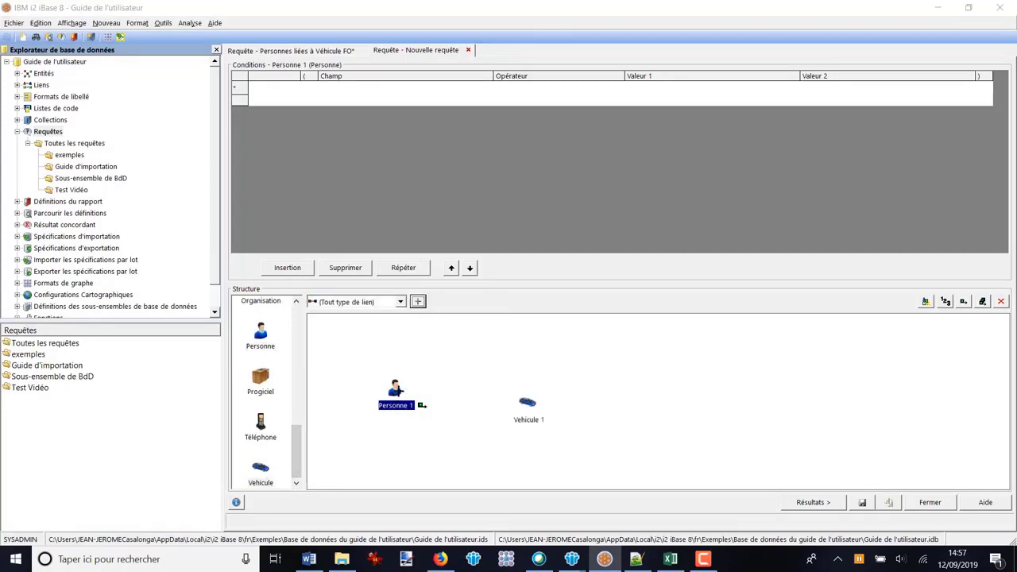
drag(395, 389, 573, 390)
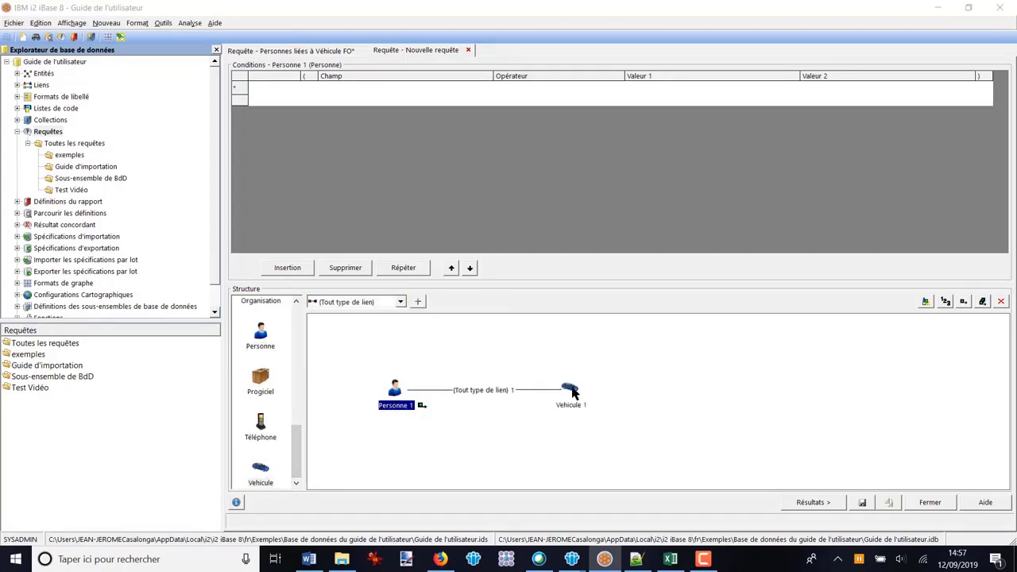
Step: Add the condition Nom contient "a" on Personne 1, and run the query to review its results before returning to the definition
click(465, 89)
click(486, 87)
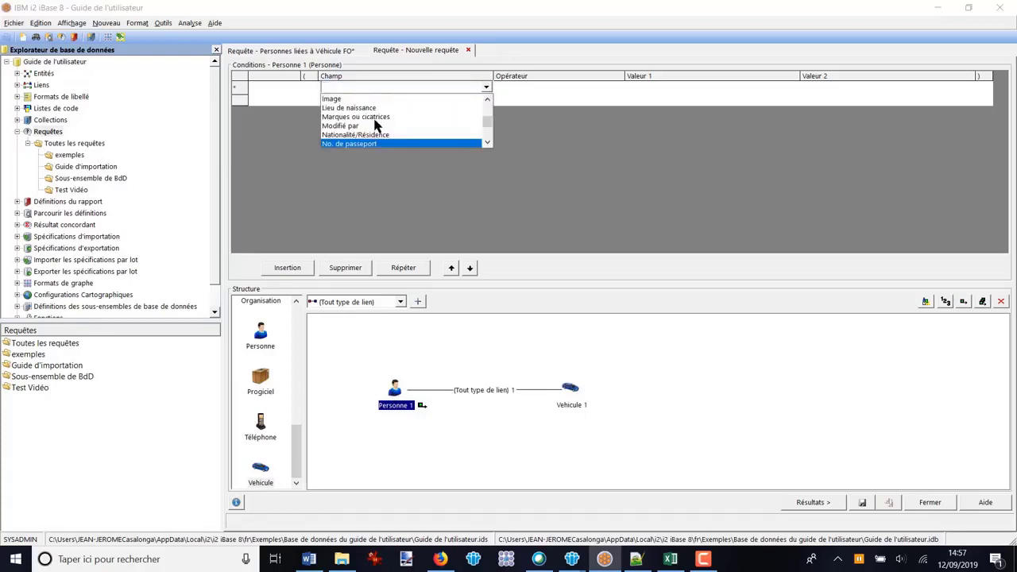
scroll(375, 120, down, 3)
click(374, 125)
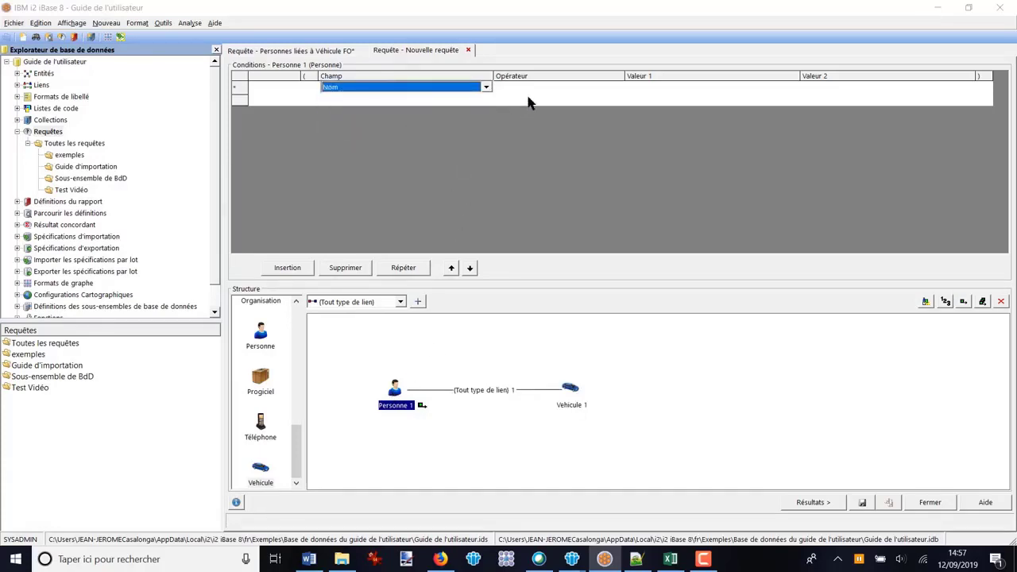
click(538, 87)
click(541, 89)
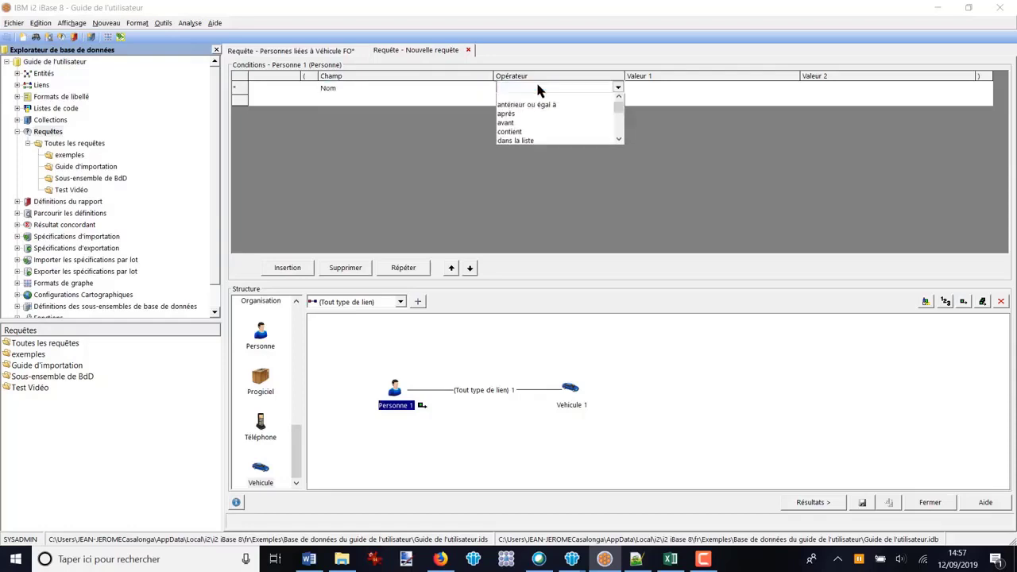
click(517, 135)
click(645, 93)
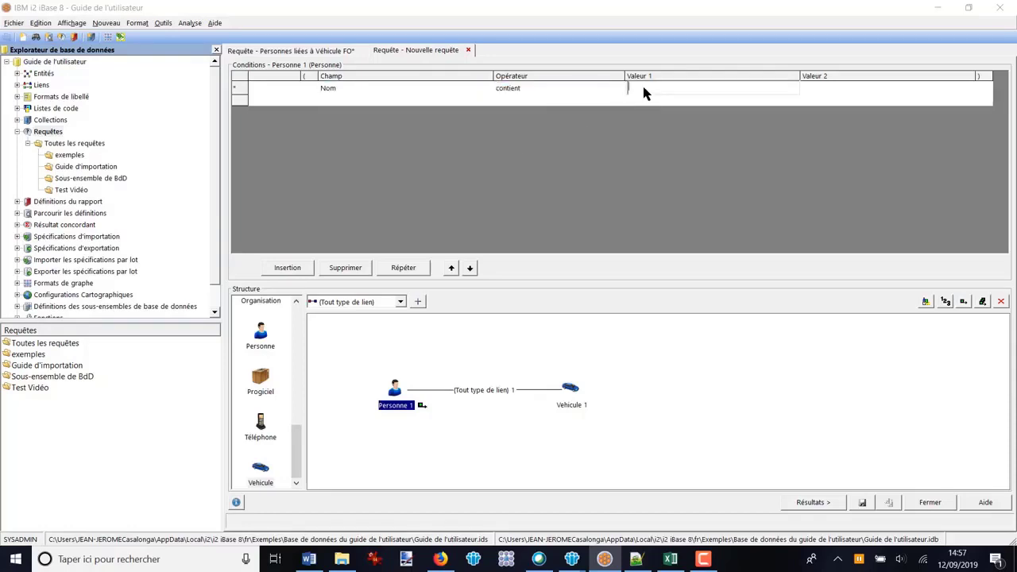
text(a)
click(812, 503)
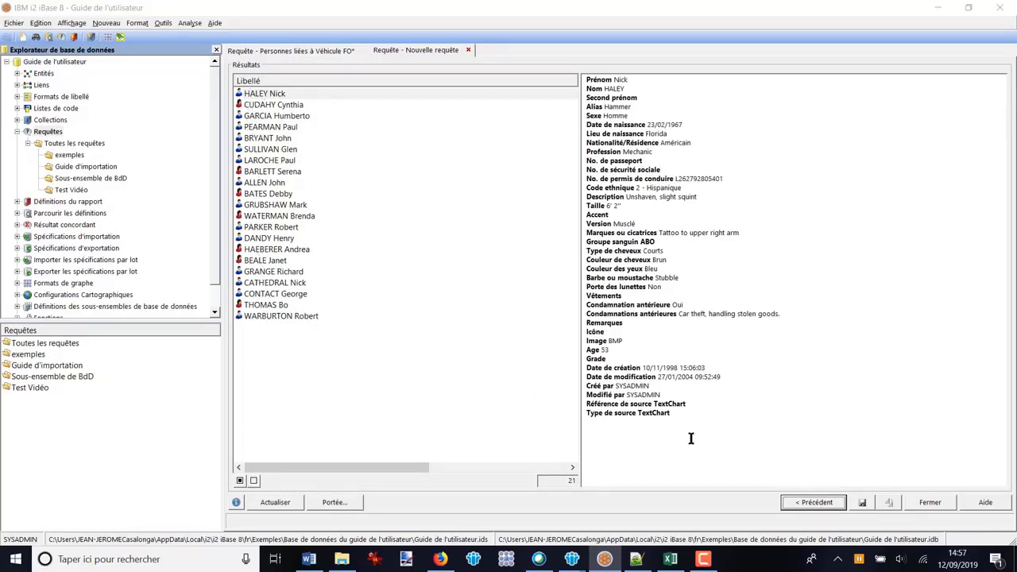
click(812, 503)
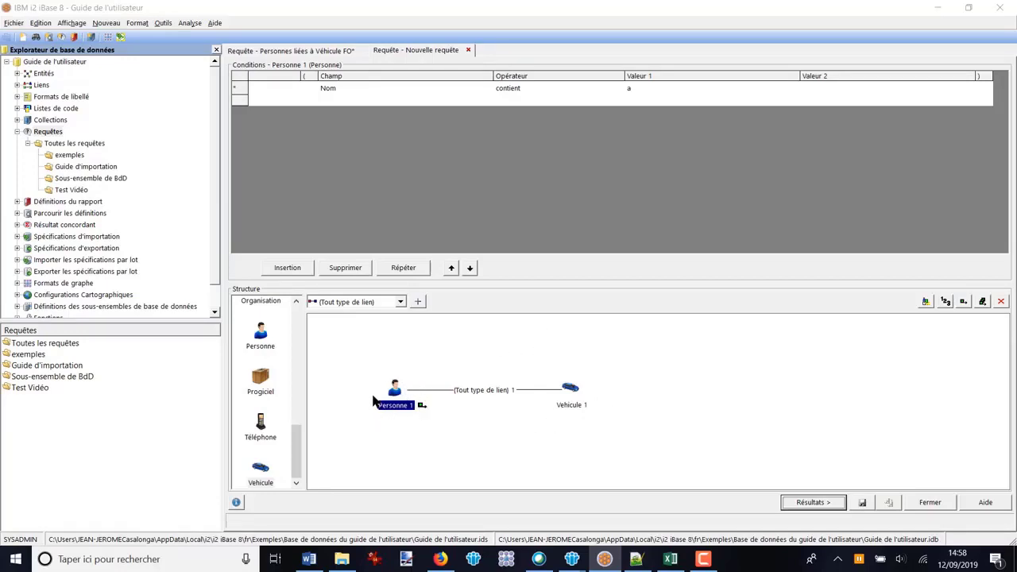
Step: Add a Téléphone entity linked to Personne 1 with any link type, and run the query to review its results before returning to the definition
scroll(298, 449, up, 1)
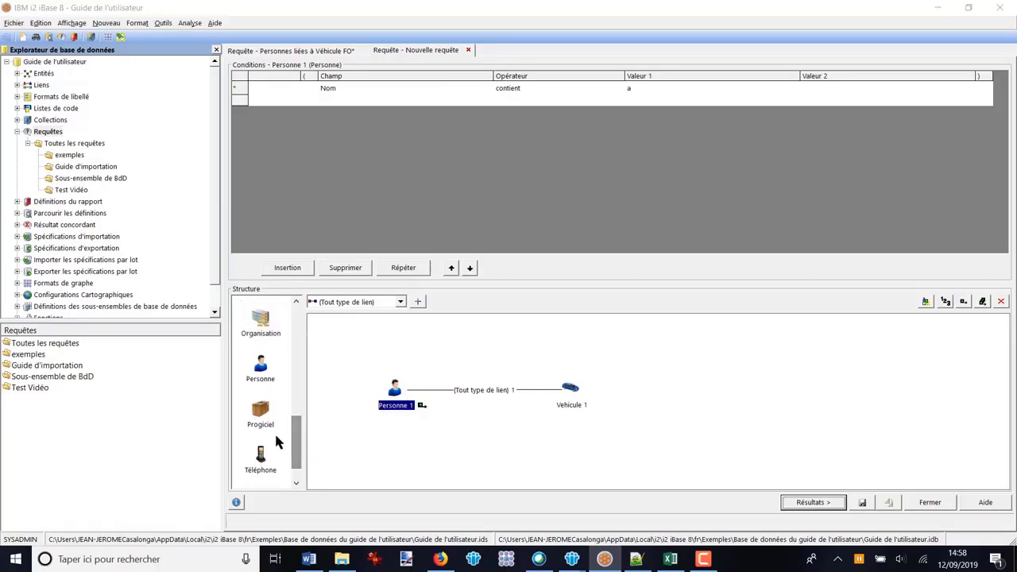
drag(263, 460, 527, 347)
drag(575, 394, 570, 423)
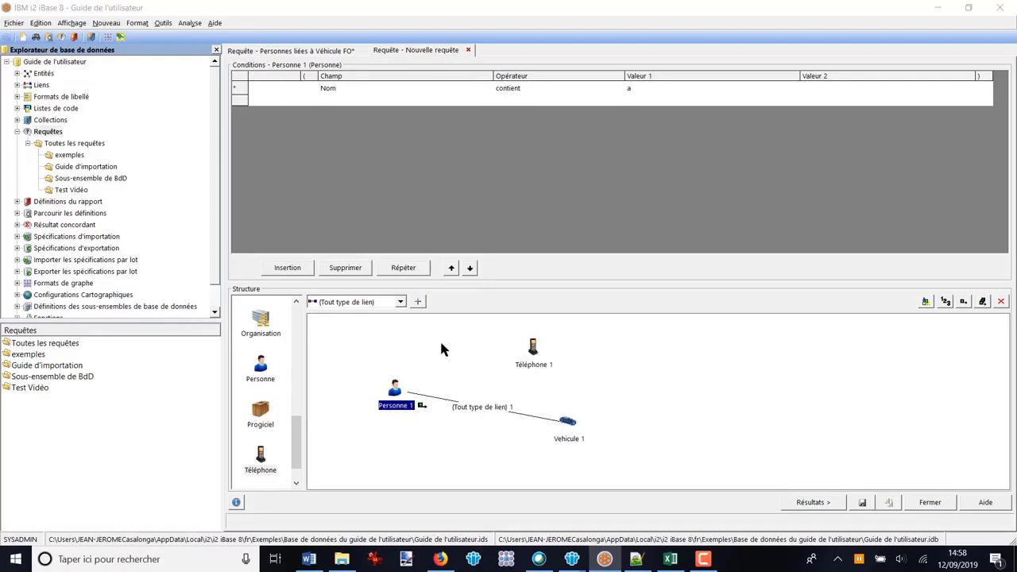
click(417, 302)
mouse_move(397, 388)
mouse_down()
mouse_move(532, 349)
mouse_move(590, 357)
mouse_up()
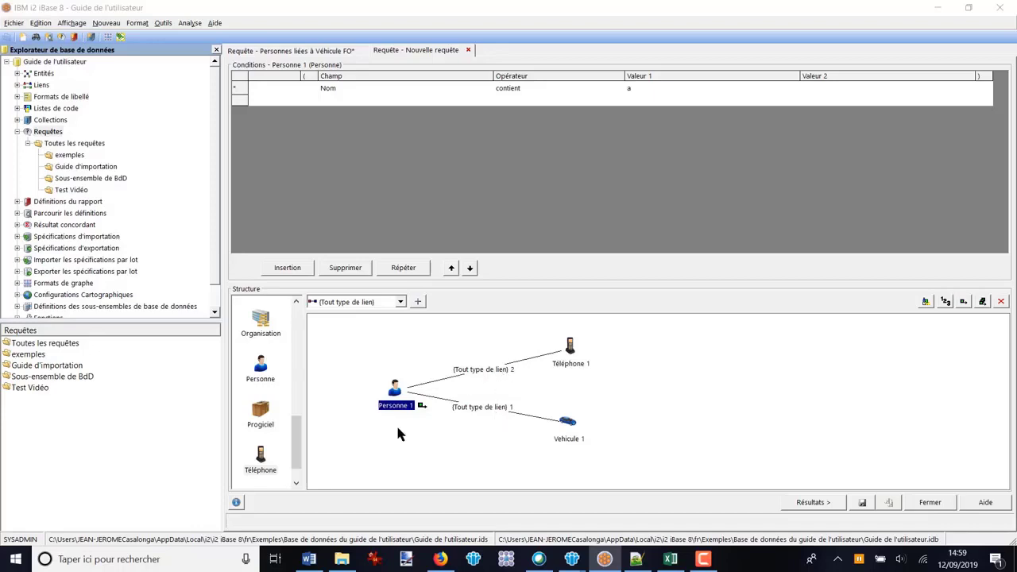
click(812, 502)
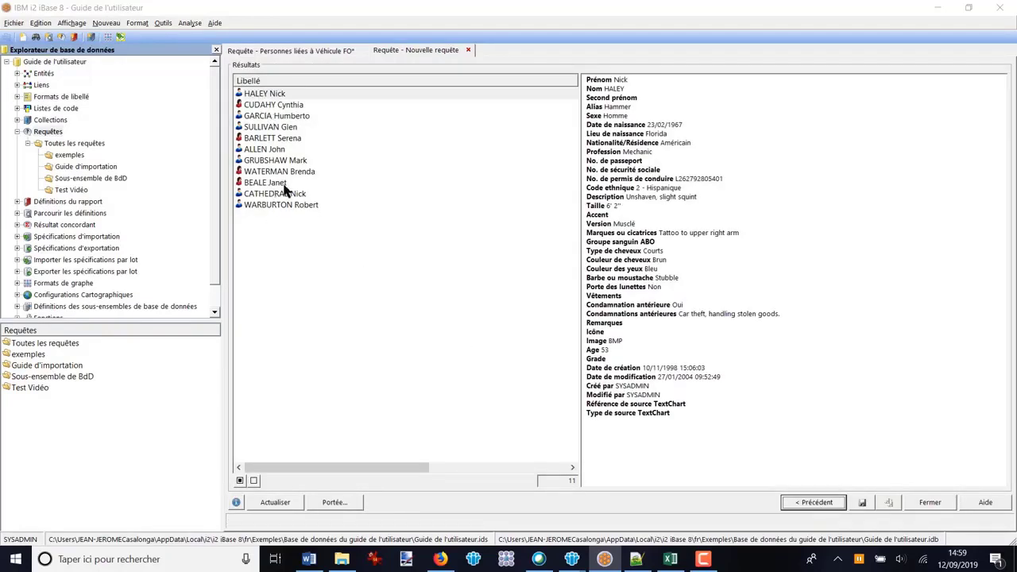
click(813, 503)
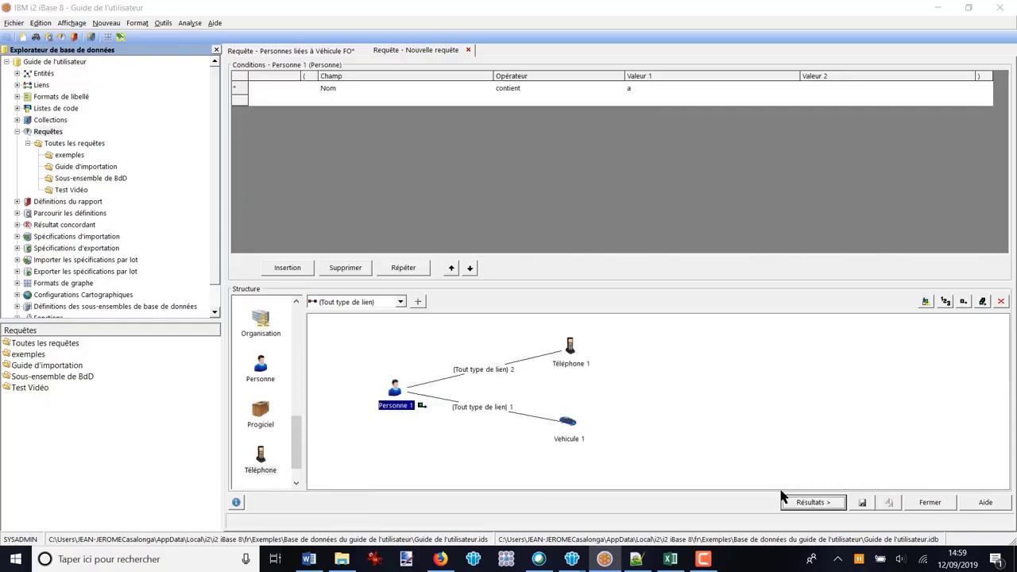
Step: Include Téléphone 1 and its link to Personne 1 in the query output, and run the query to review its results before returning
click(486, 373)
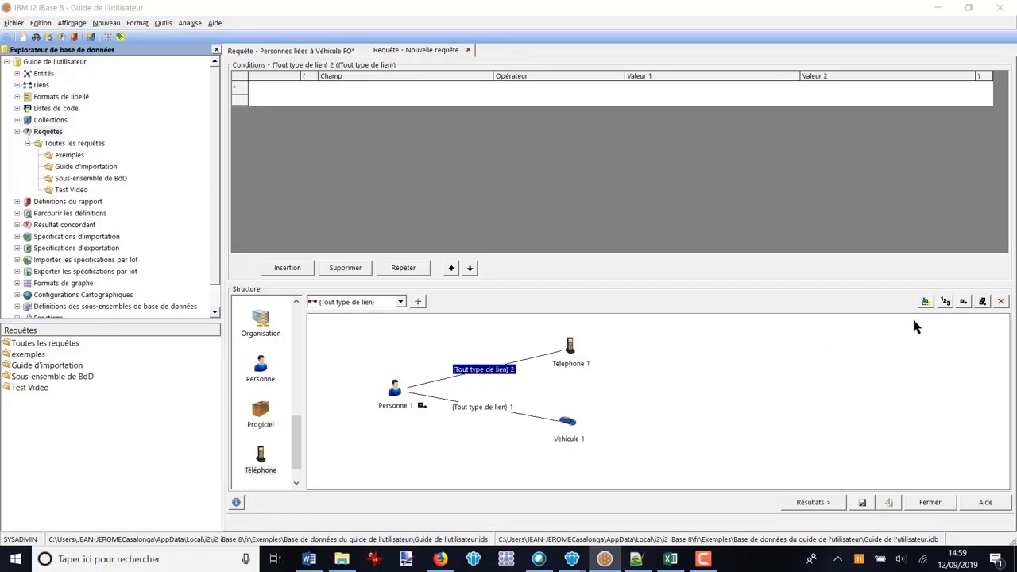
click(964, 307)
click(572, 347)
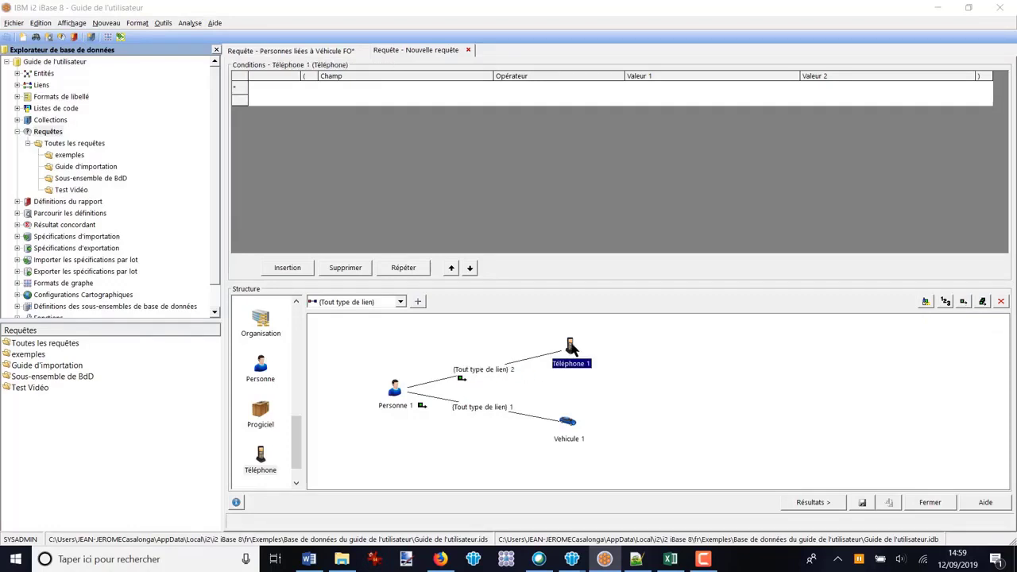
click(963, 302)
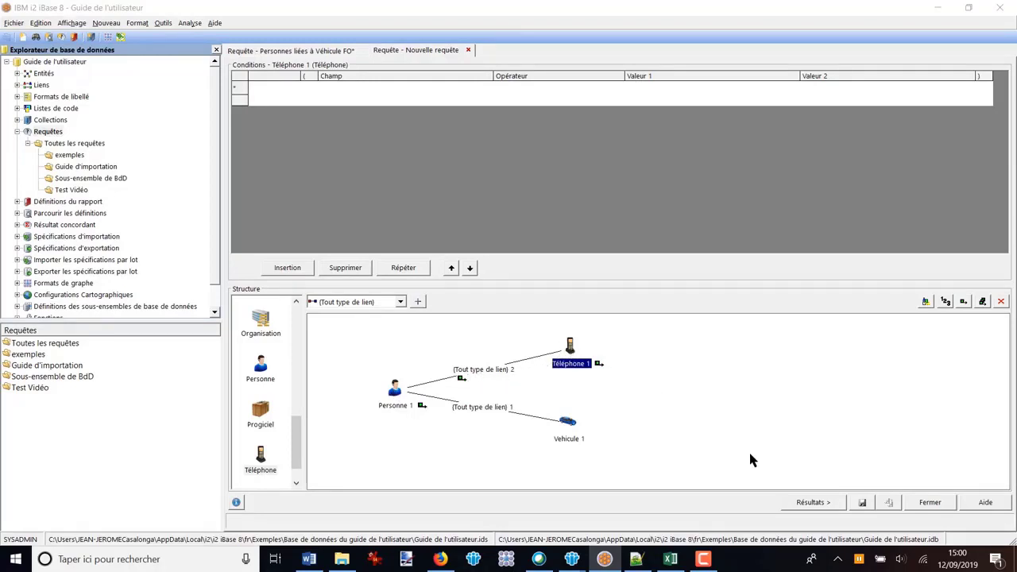
click(812, 504)
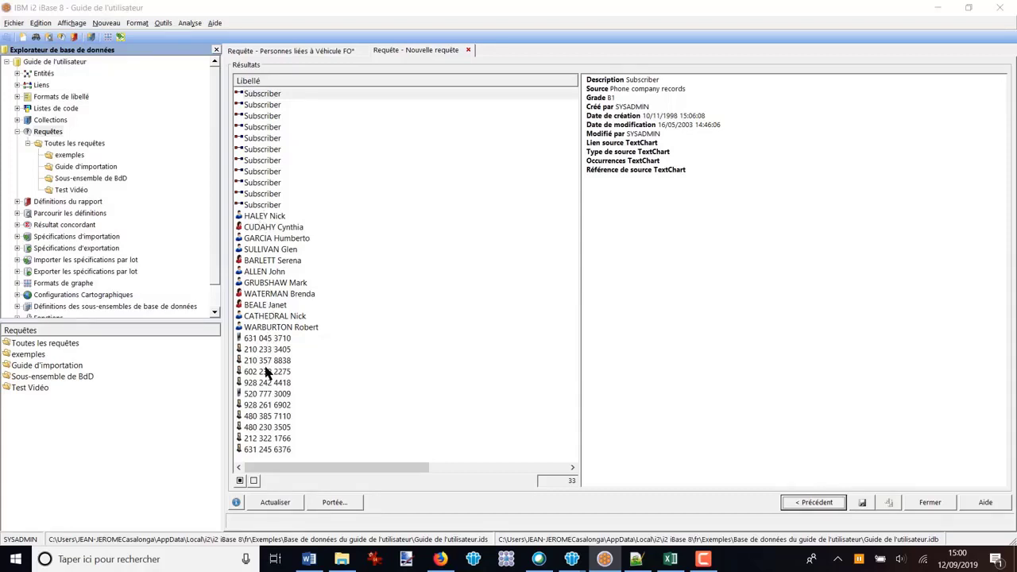
click(812, 501)
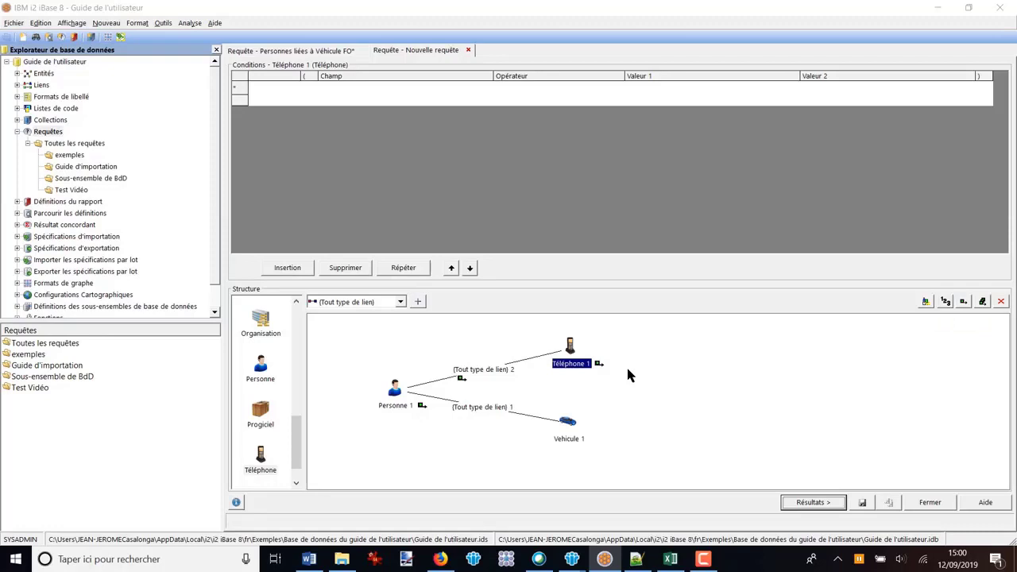
Step: Include every entity and link of the structure in the query output, and run the query to review its results before returning
click(983, 302)
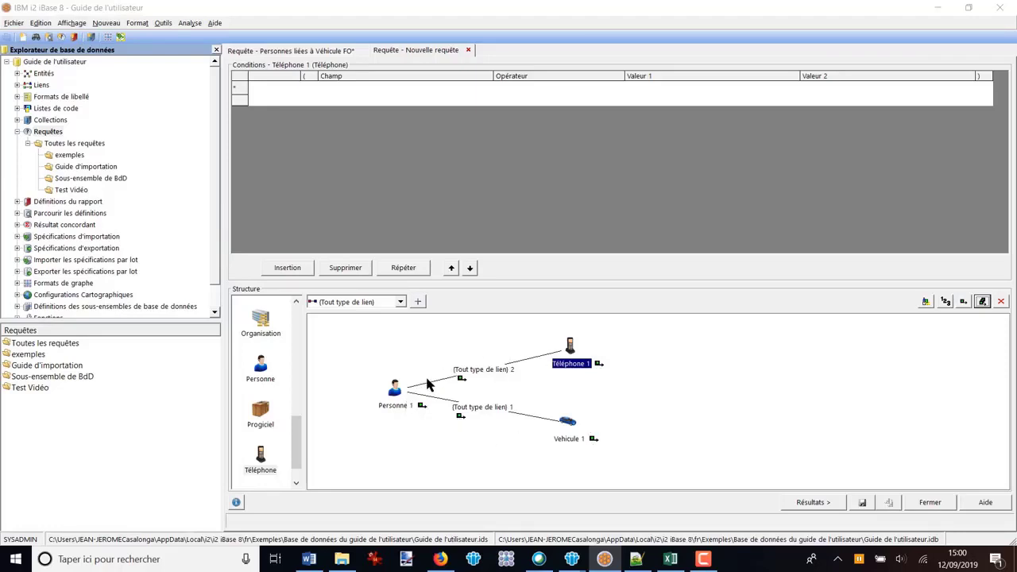
click(813, 502)
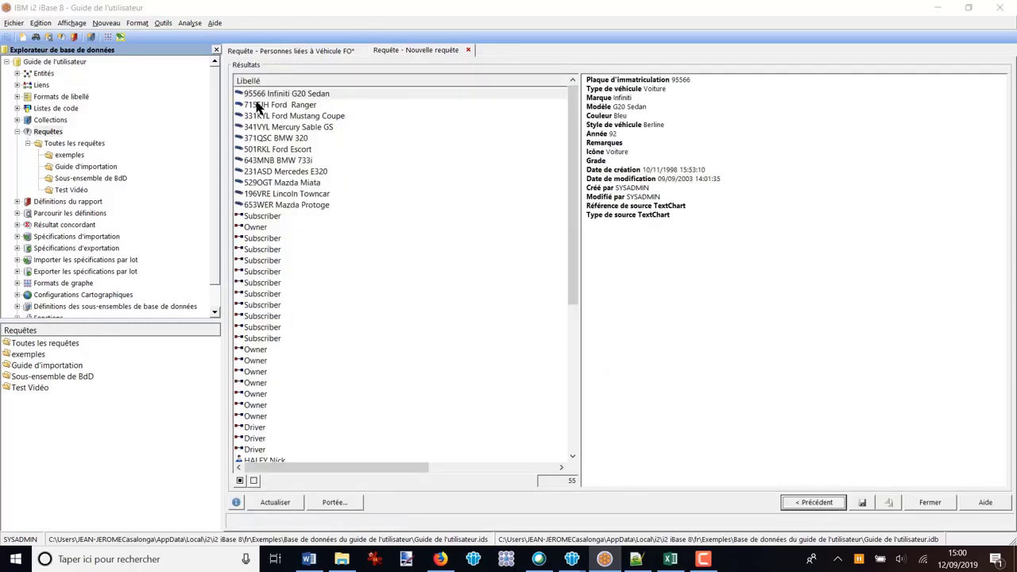
mouse_move(575, 213)
mouse_down()
mouse_move(564, 387)
mouse_move(568, 200)
mouse_up()
click(819, 504)
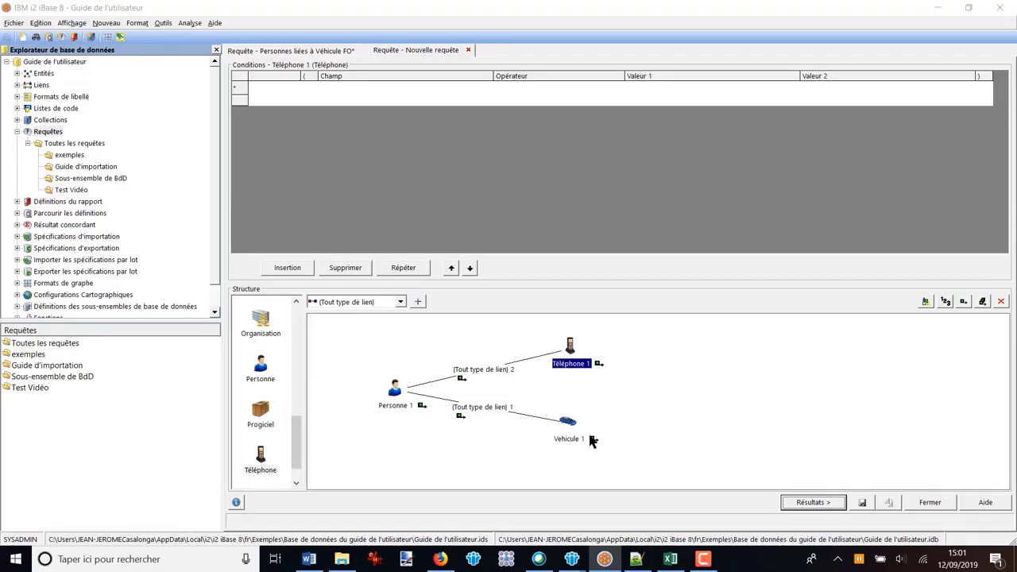
Step: Exclude Vehicule 1, both links and Personne 1 from the query output so only Téléphone 1 is returned, and run the query
click(567, 423)
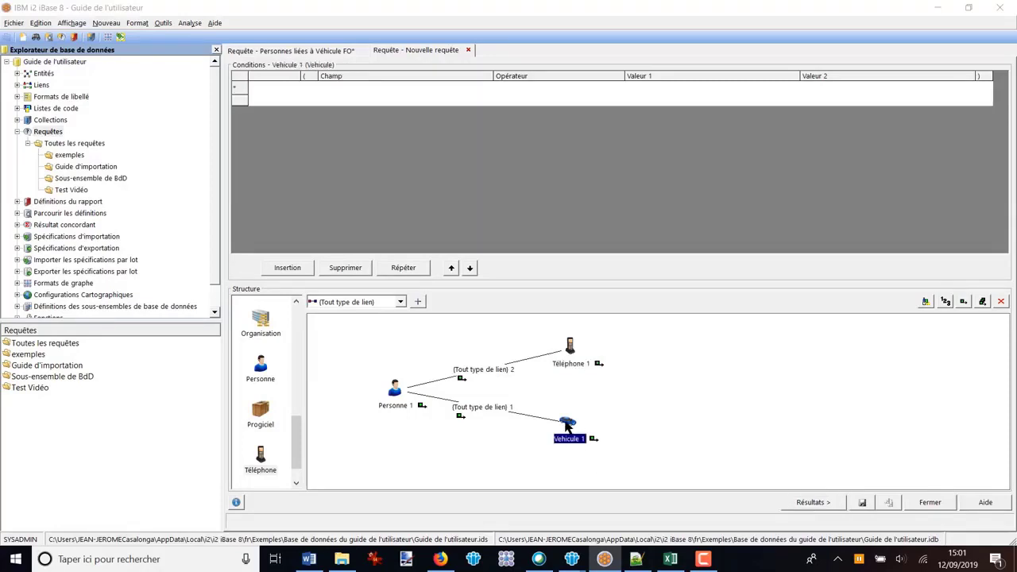
click(964, 304)
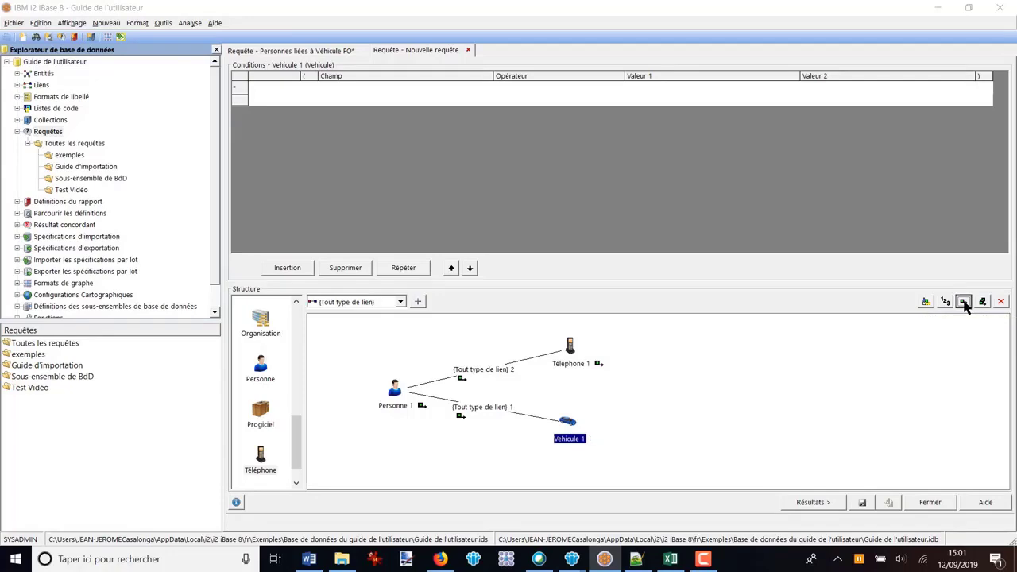
click(472, 407)
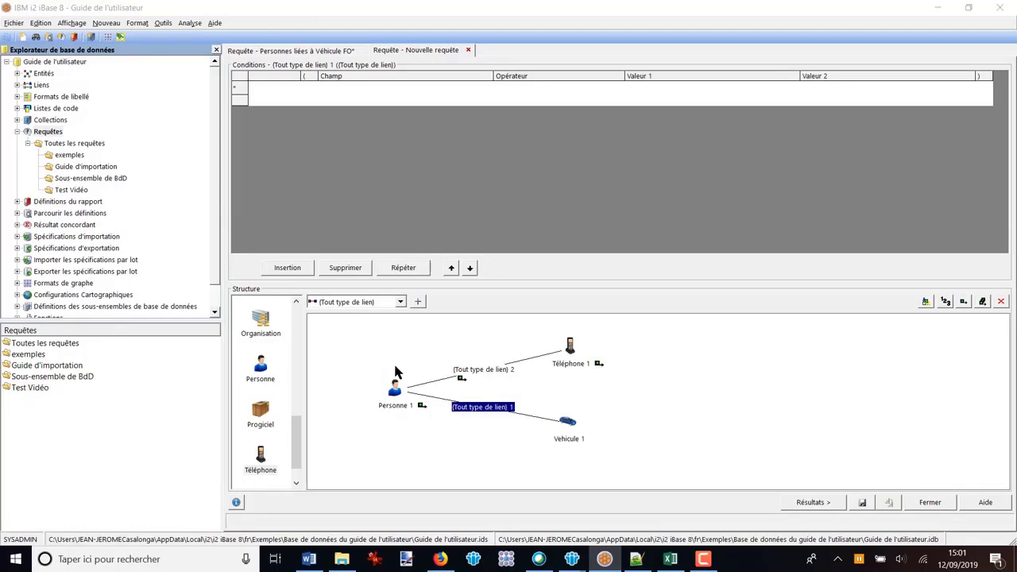
click(472, 371)
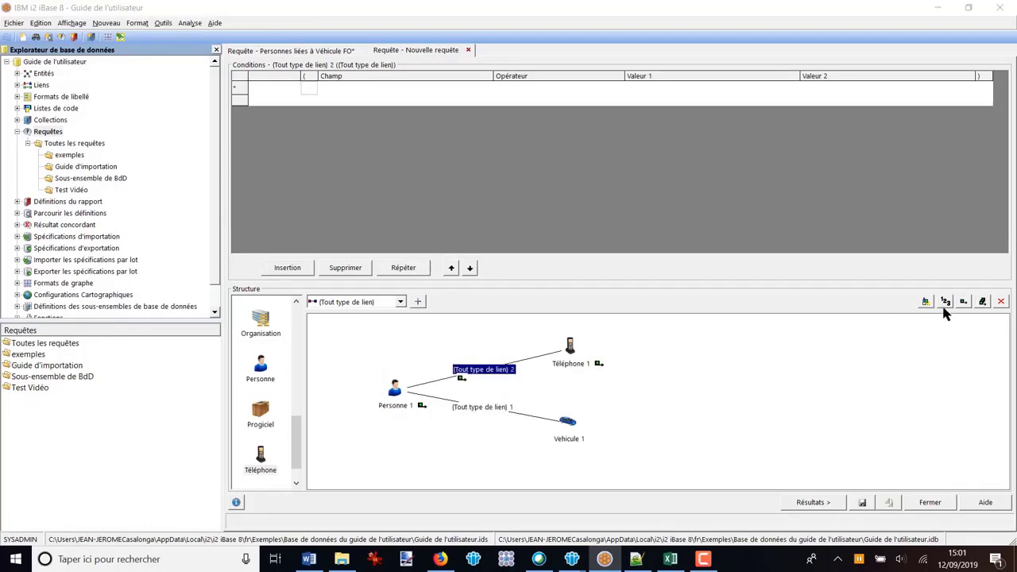
click(963, 302)
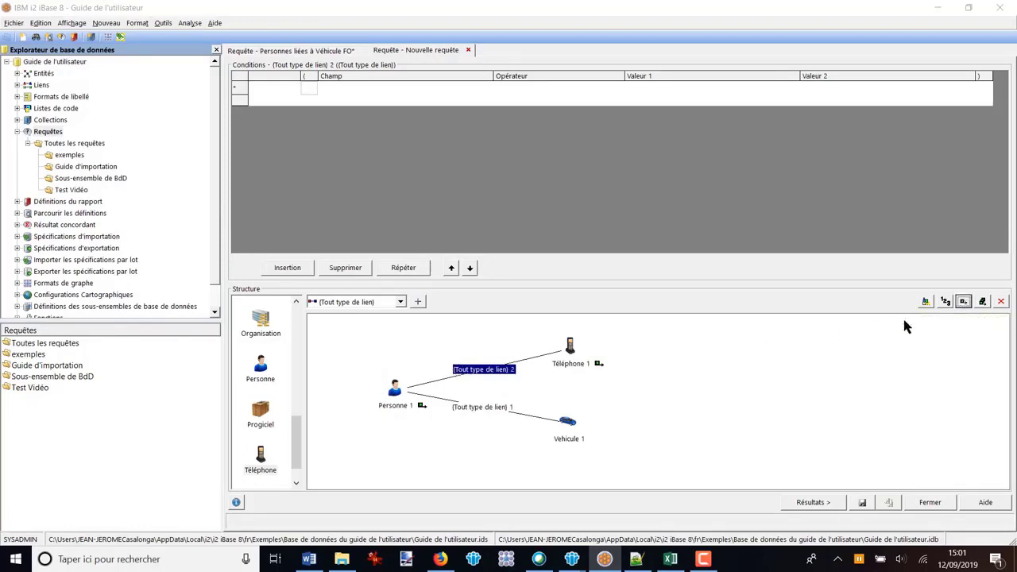
click(396, 388)
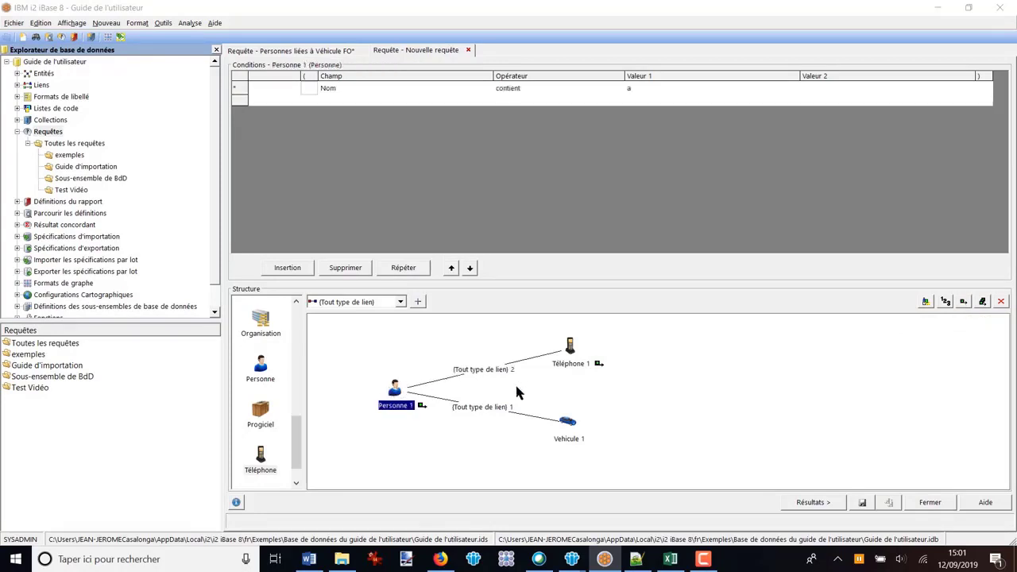
click(963, 302)
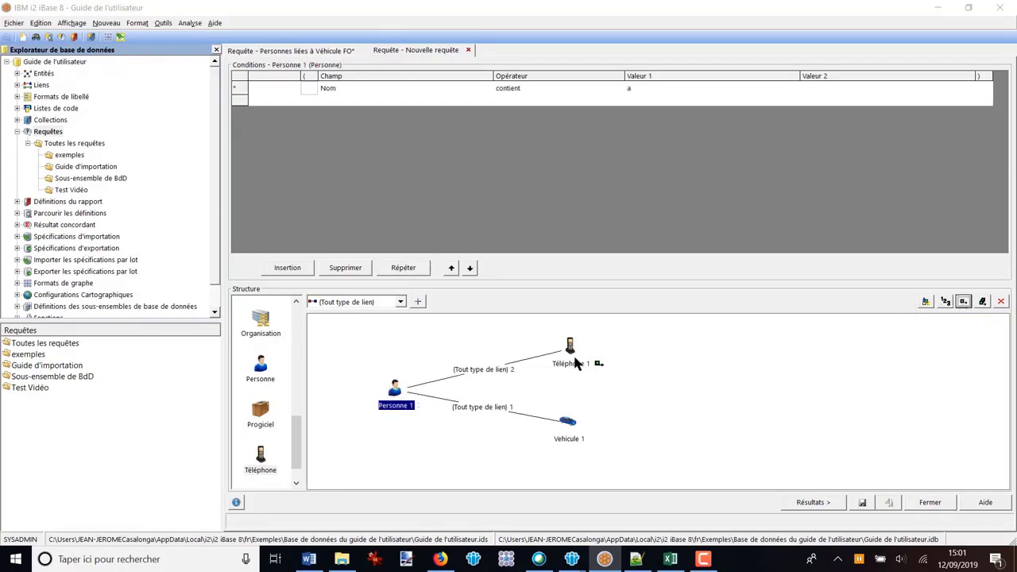
click(622, 351)
click(811, 502)
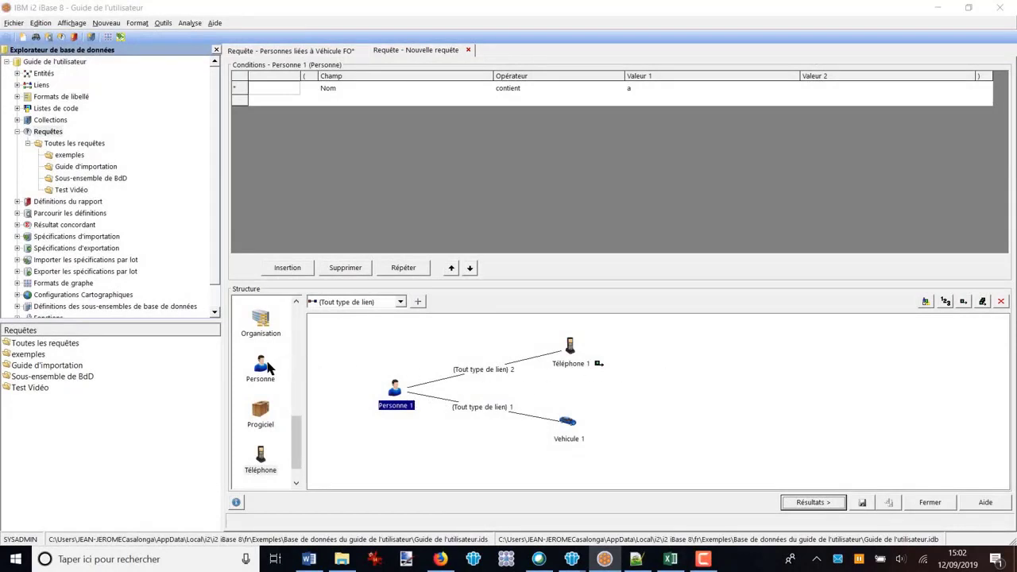
Step: Add a second Personne entity to the query structure and connect Téléphone 1 to it with any link type
drag(268, 368, 733, 359)
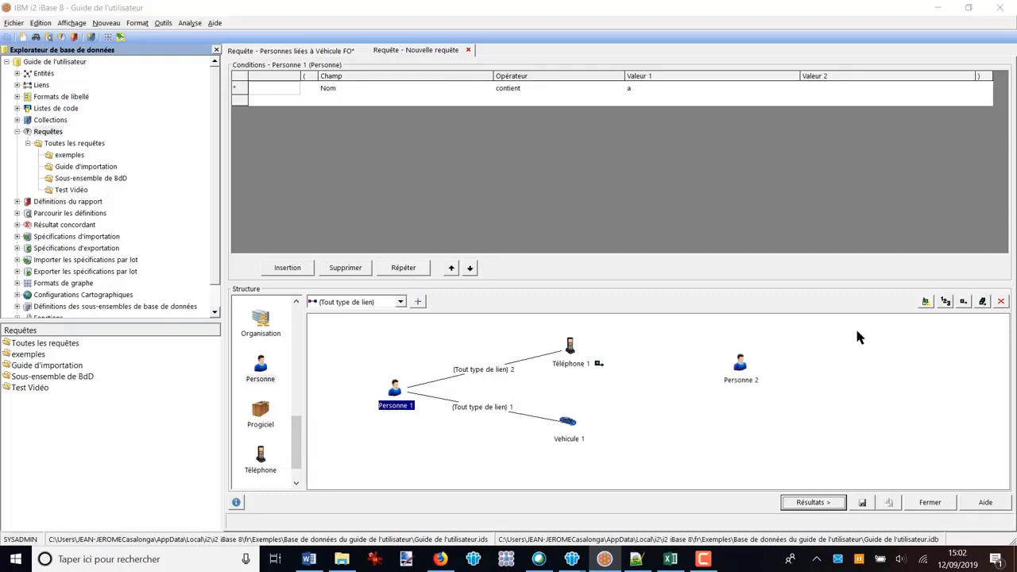
click(983, 302)
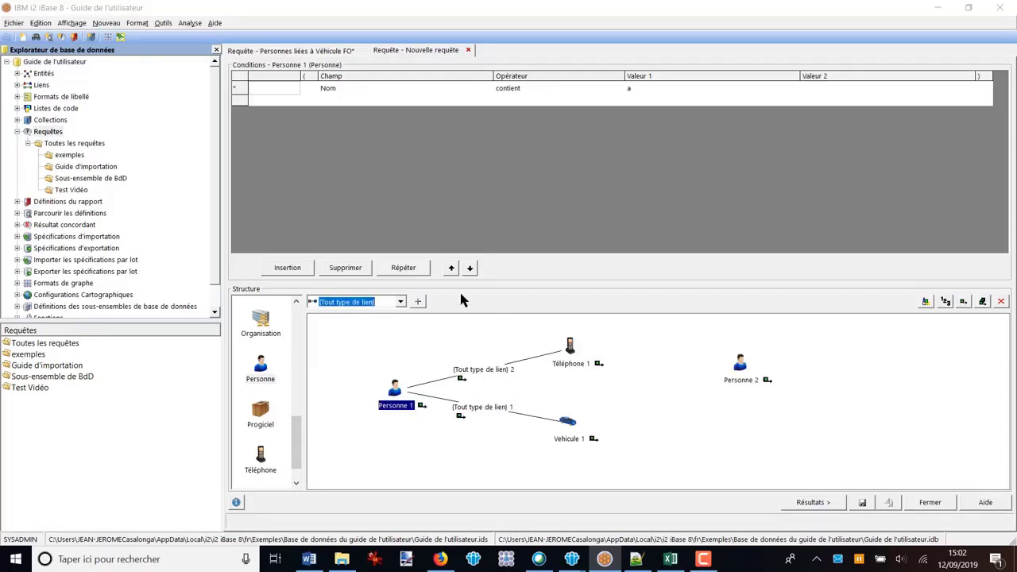
click(418, 302)
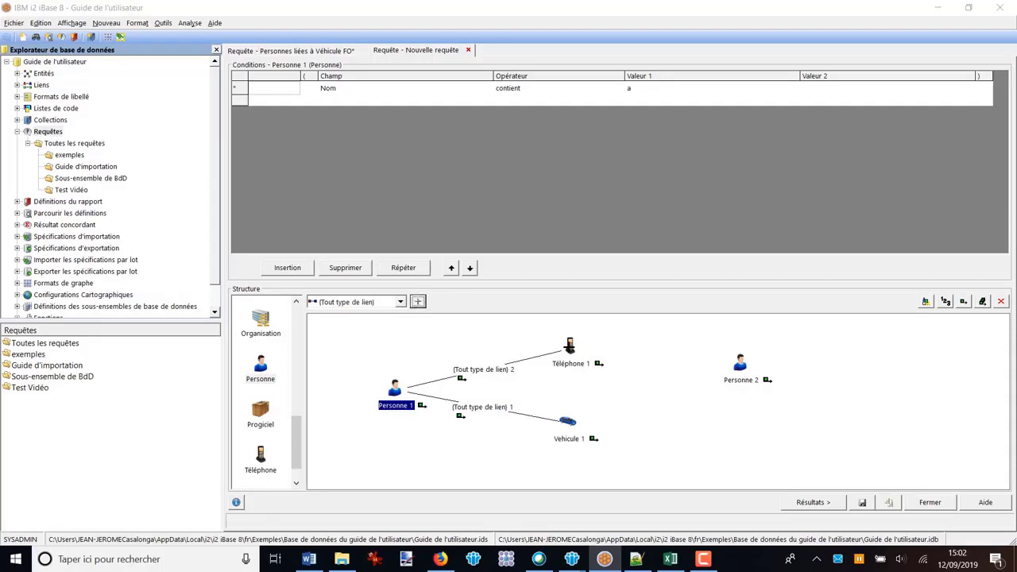
drag(570, 346, 739, 362)
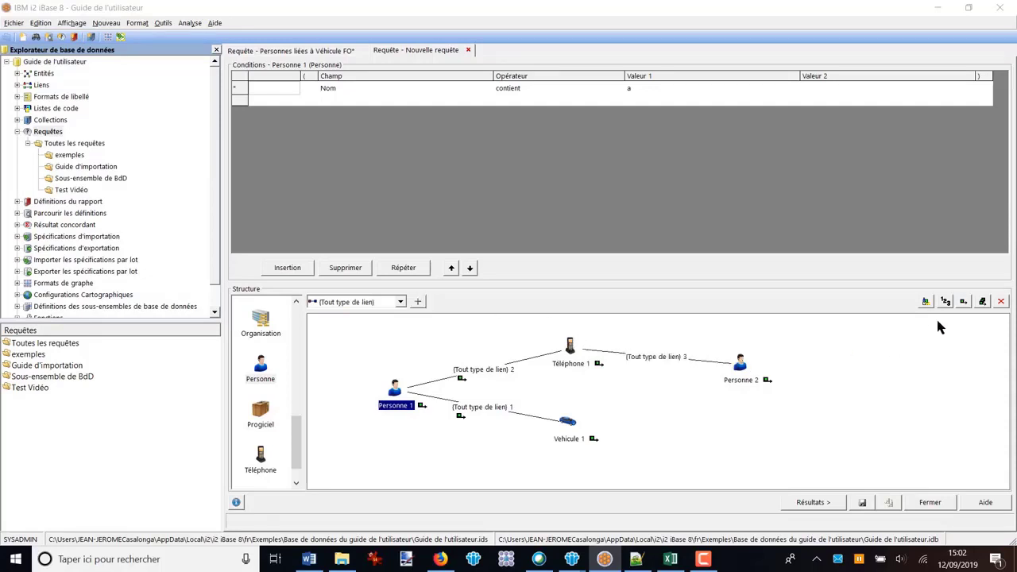
Step: Include every entity and link, including the link to Personne 2, in the output, and run the query to review its results before returning
click(984, 303)
click(810, 505)
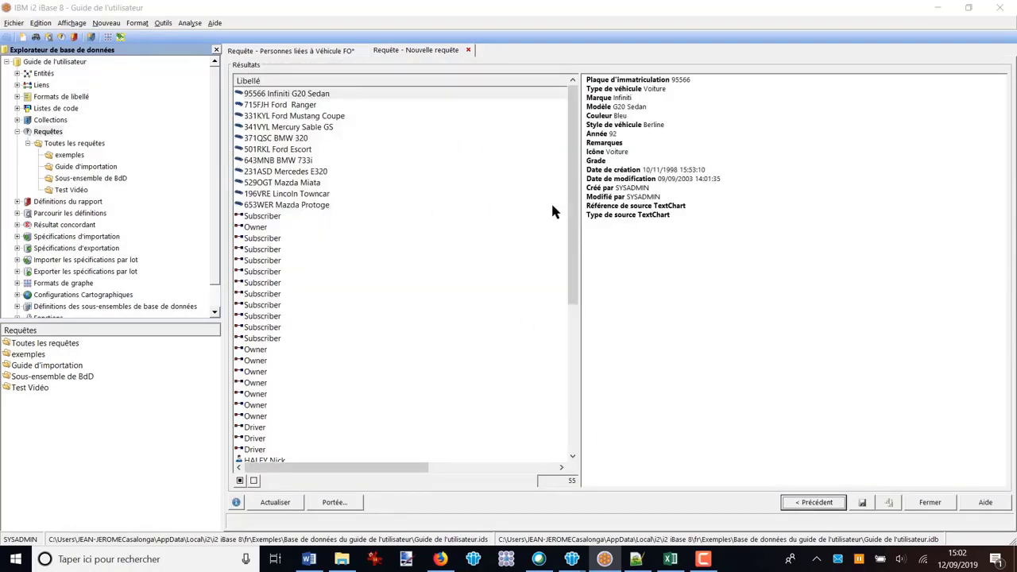
click(813, 504)
click(813, 505)
click(813, 503)
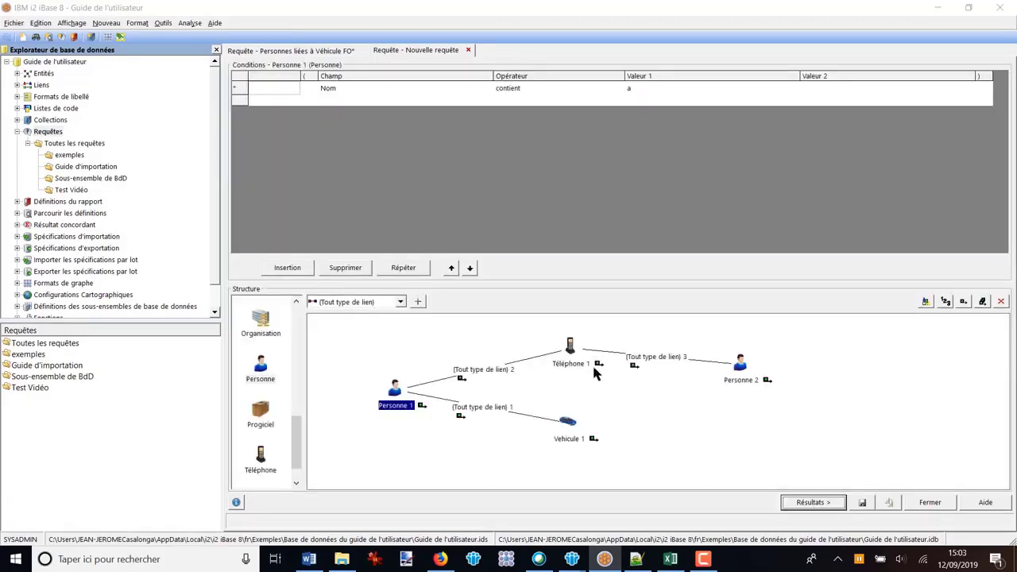
Step: Exclude all entities and links of the structure from the query output
click(681, 363)
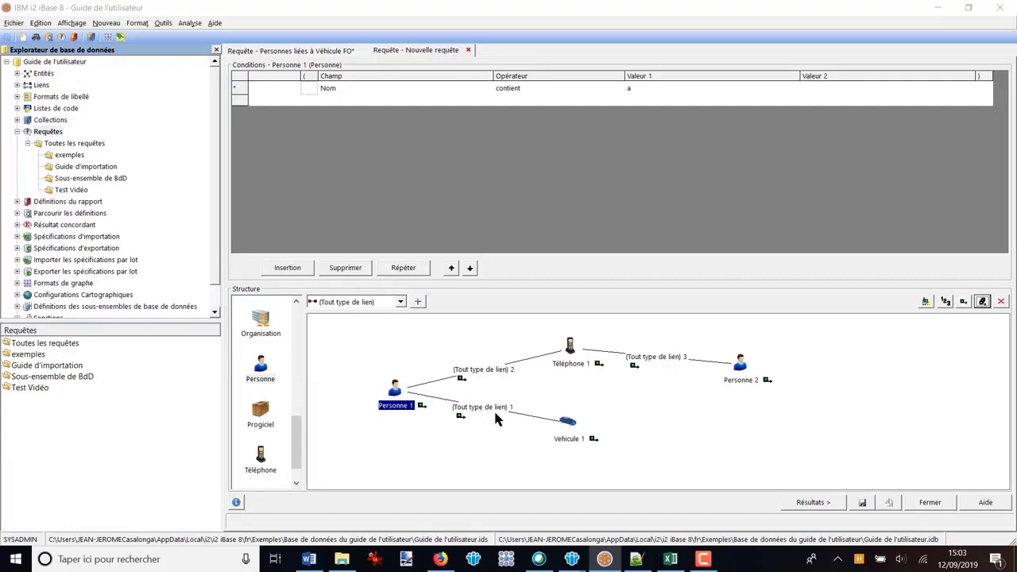
click(983, 304)
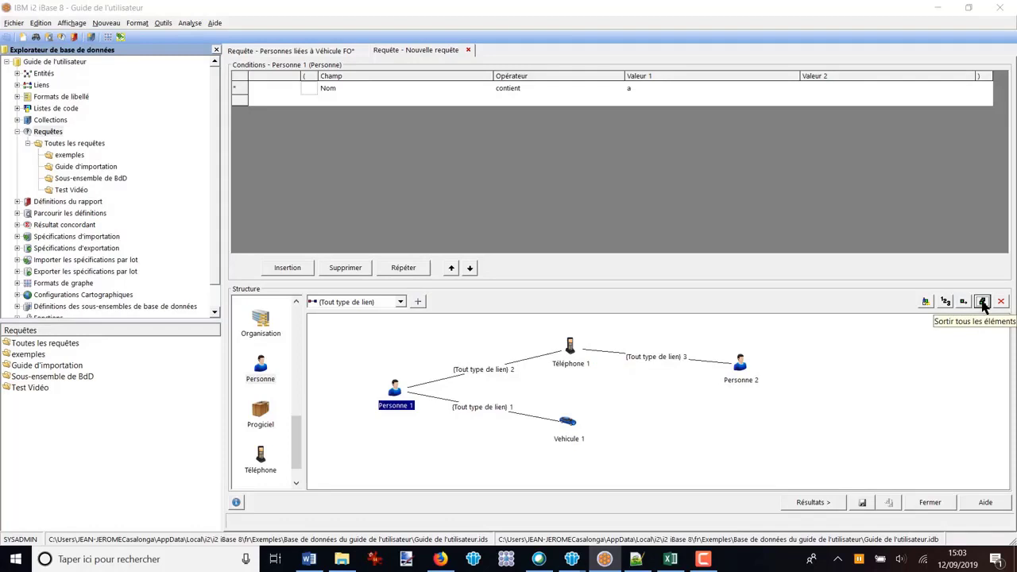
click(983, 304)
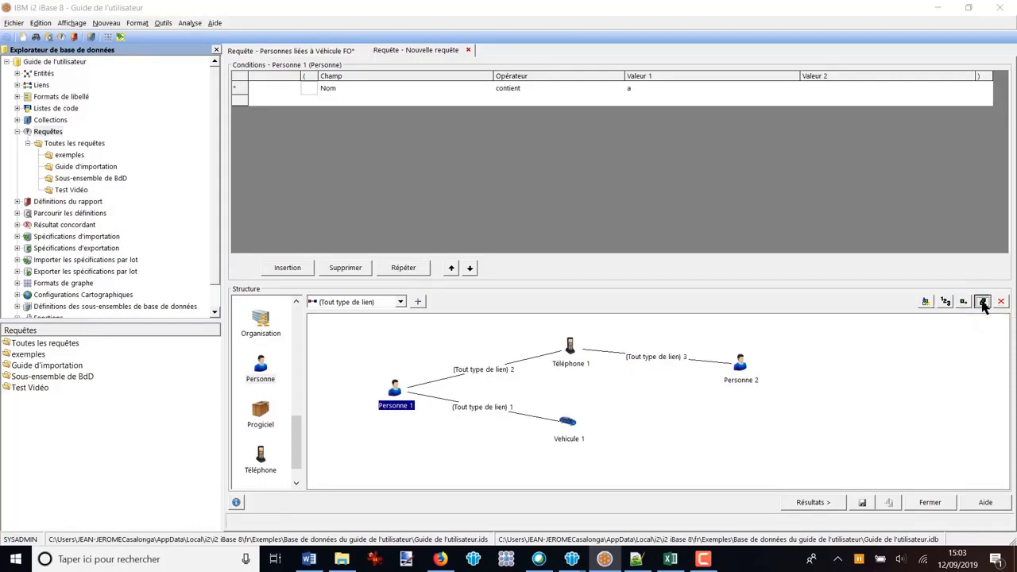
click(982, 305)
Step: Set Vehicule 1 as the only output item, and run the query to review its results before returning to the definition
click(570, 351)
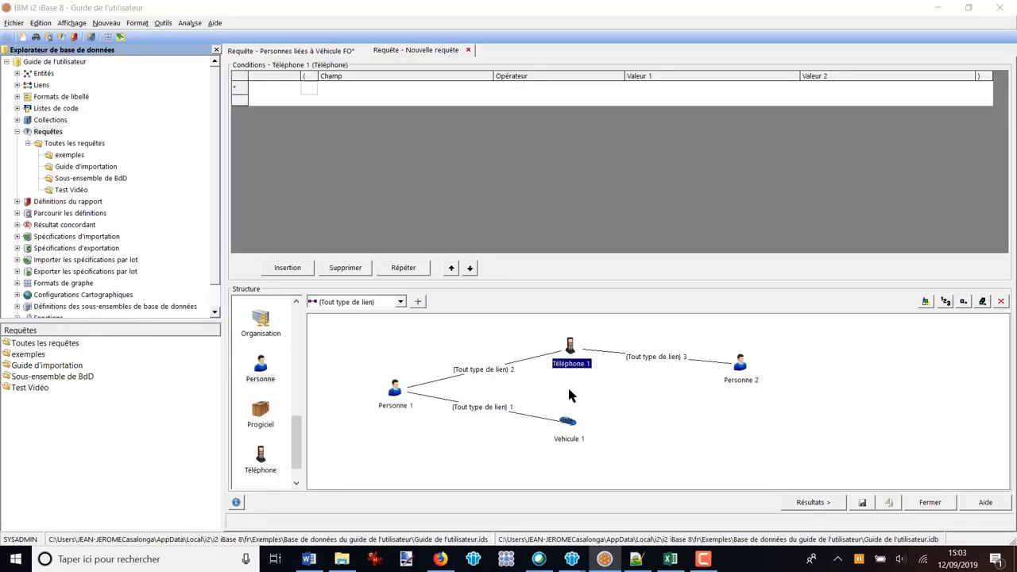
click(567, 422)
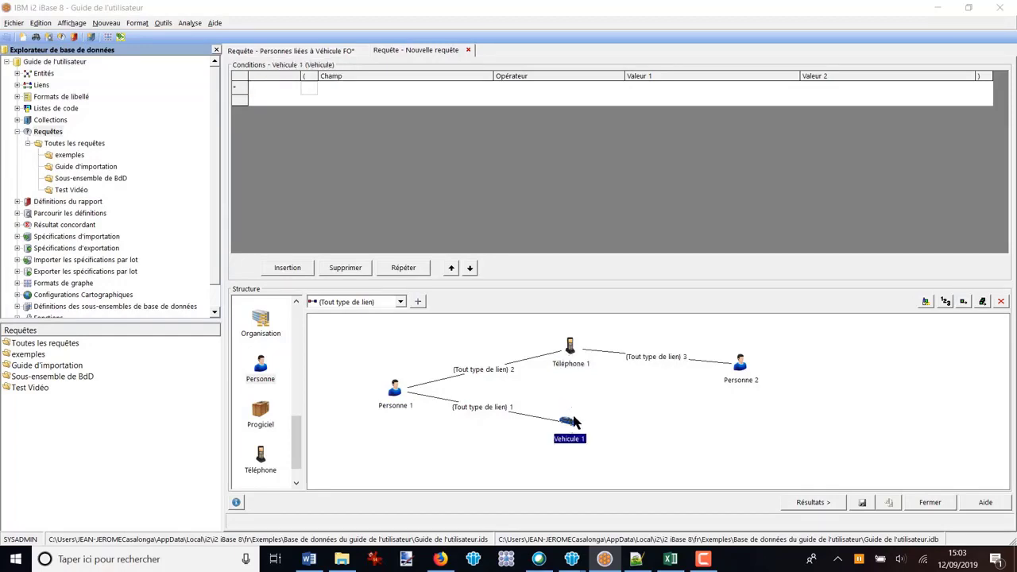
click(964, 302)
click(982, 301)
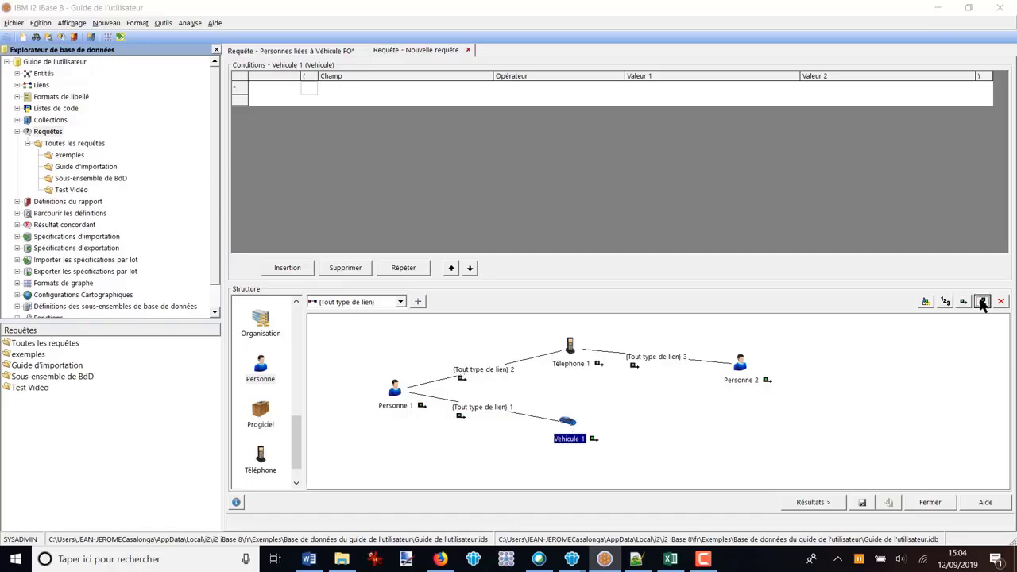
click(983, 303)
click(963, 301)
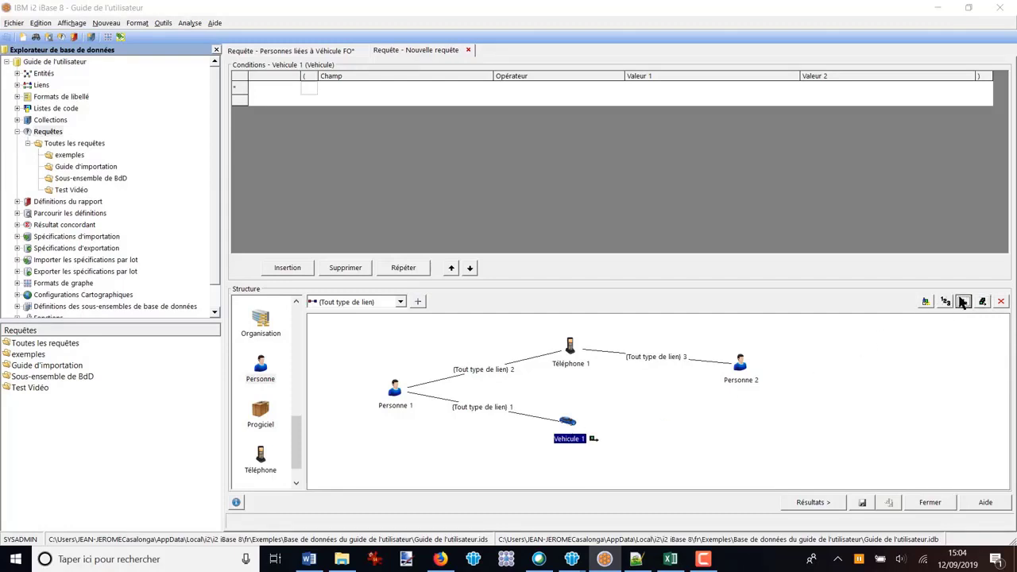
click(819, 502)
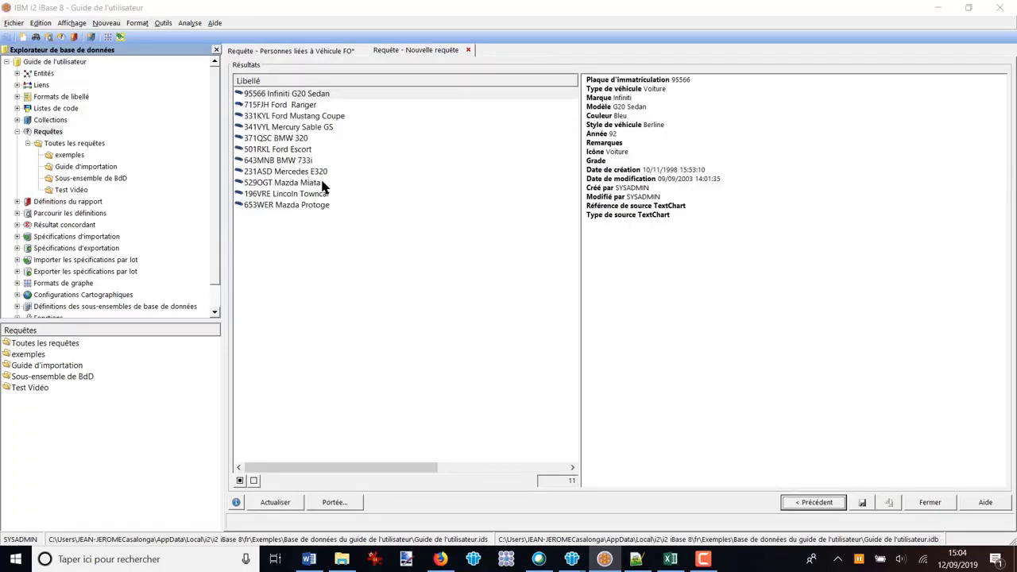
click(814, 504)
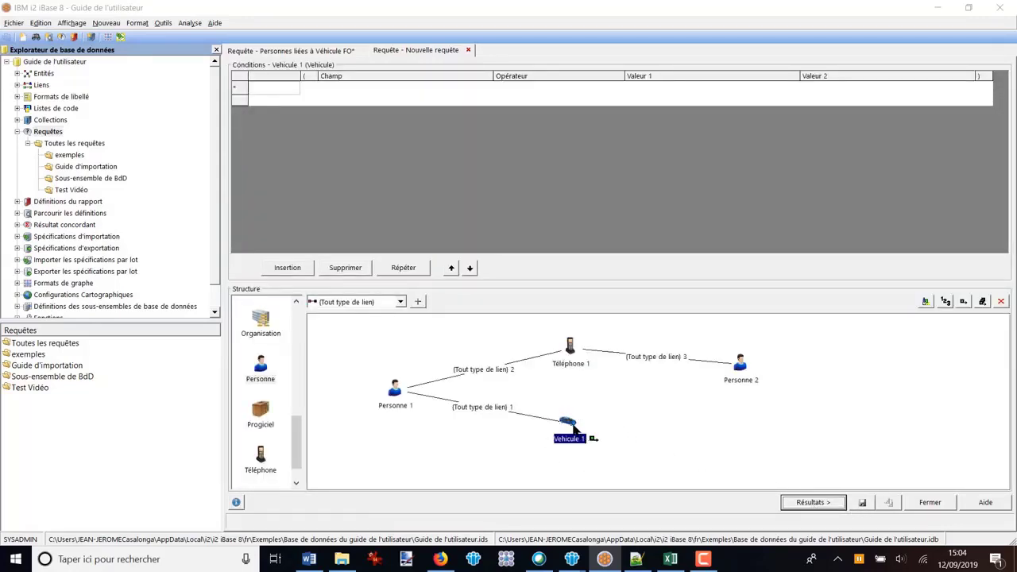
Step: Add the condition Marque débute par FO to Vehicule 1, and run the query to review the matching vehicles before returning
click(407, 92)
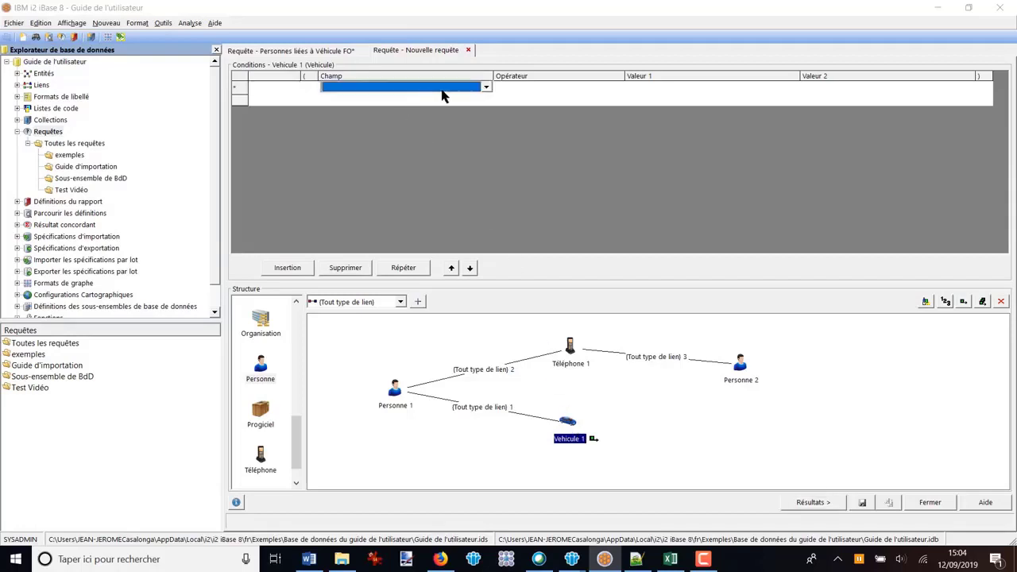
click(487, 88)
scroll(373, 123, down, 3)
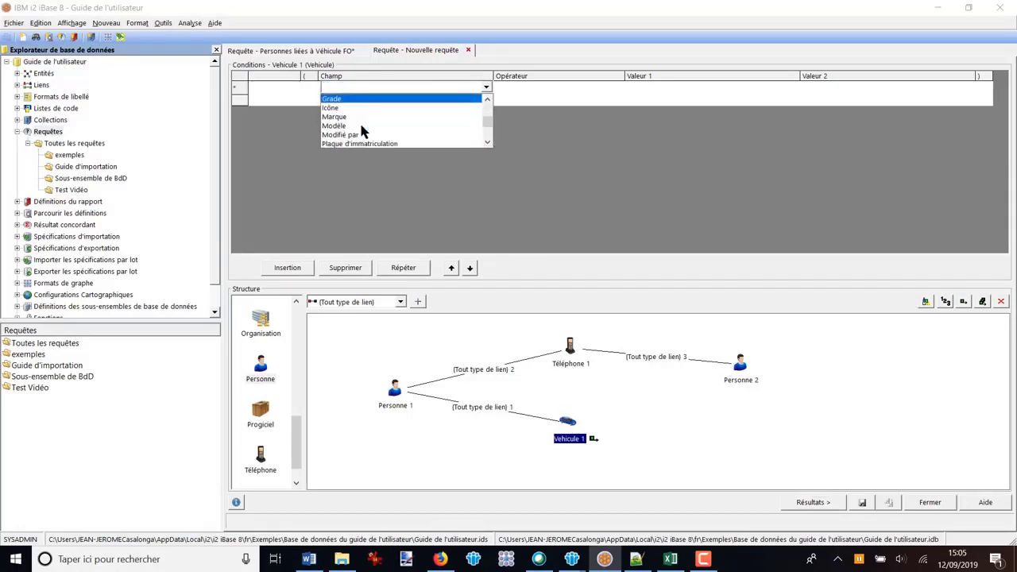
click(353, 125)
click(557, 89)
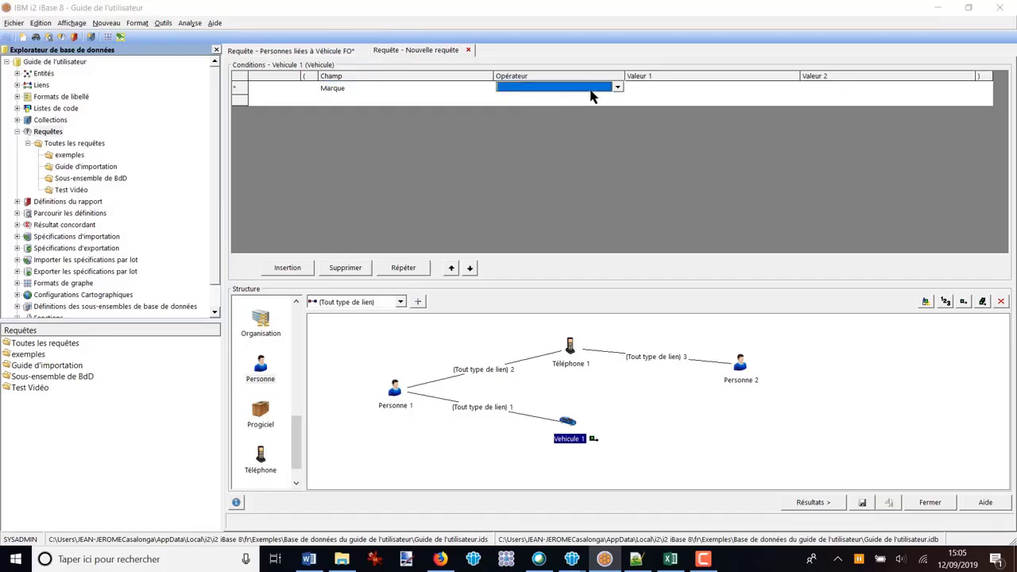
click(617, 89)
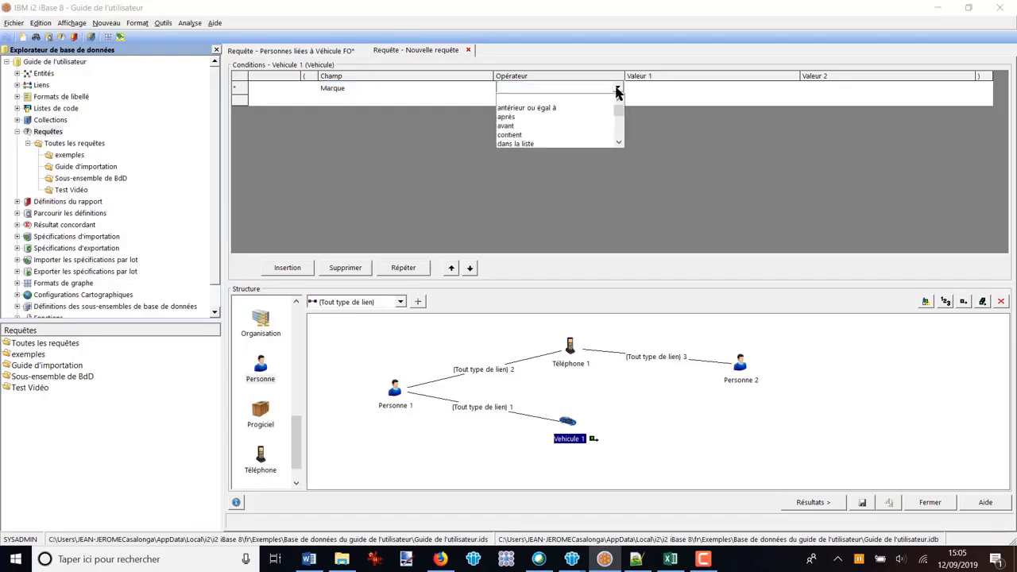
scroll(528, 135, down, 1)
click(523, 127)
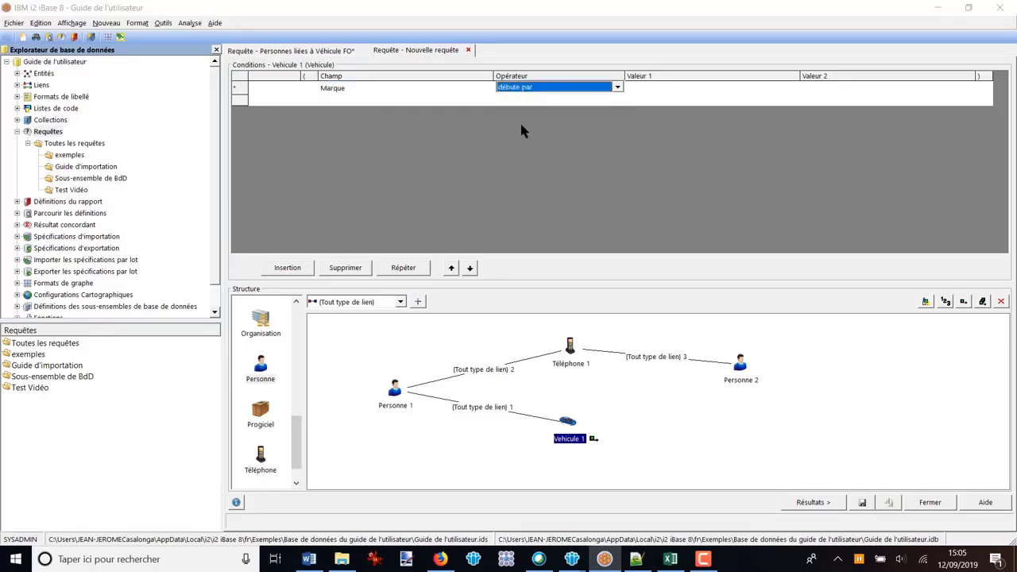
click(644, 88)
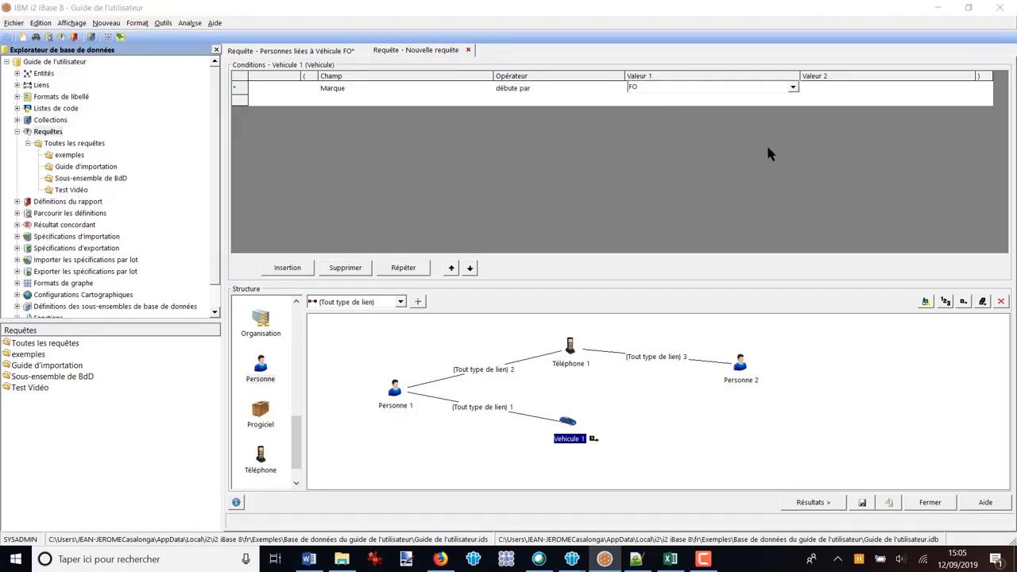
key(Return)
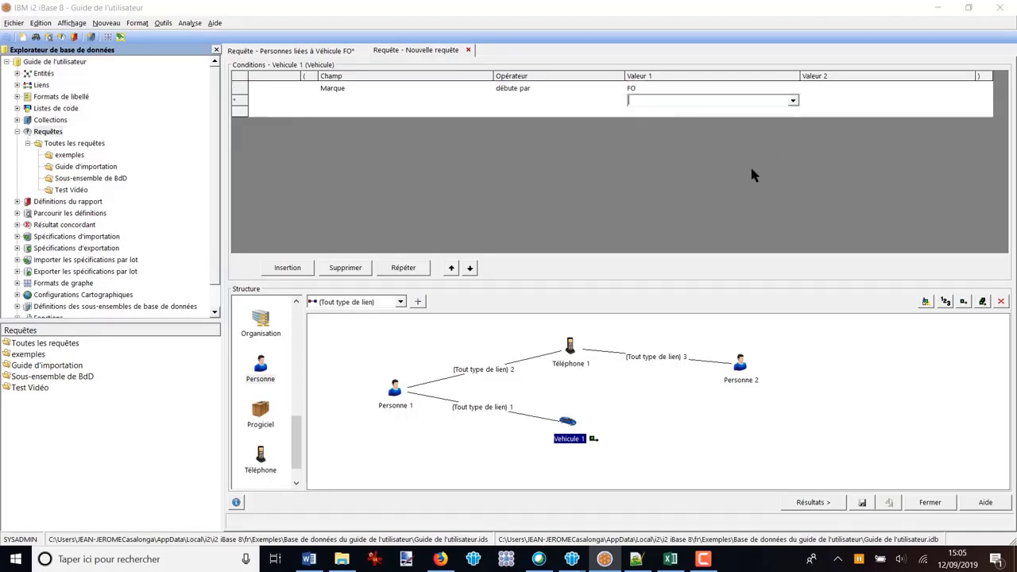
click(820, 505)
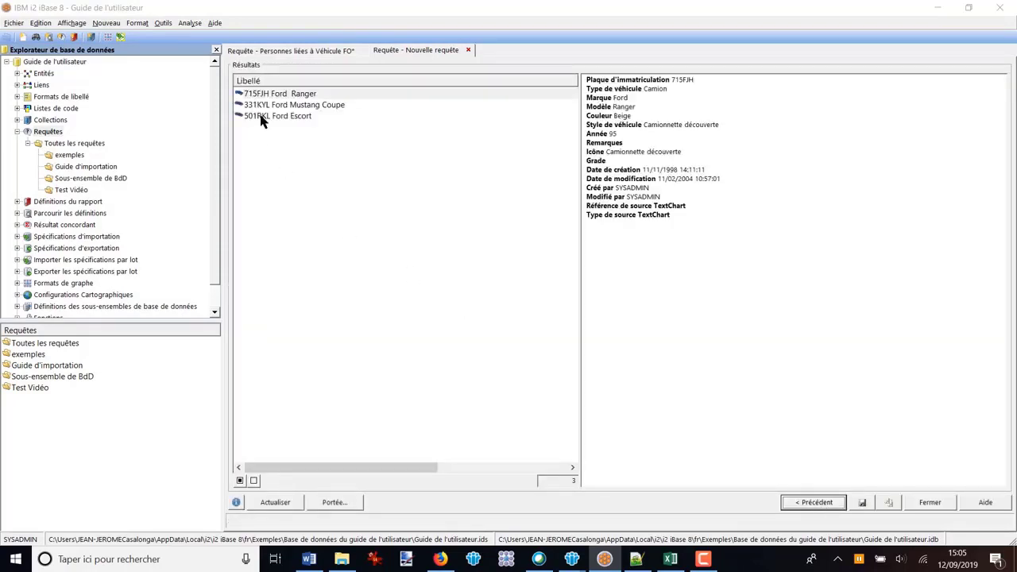
click(814, 502)
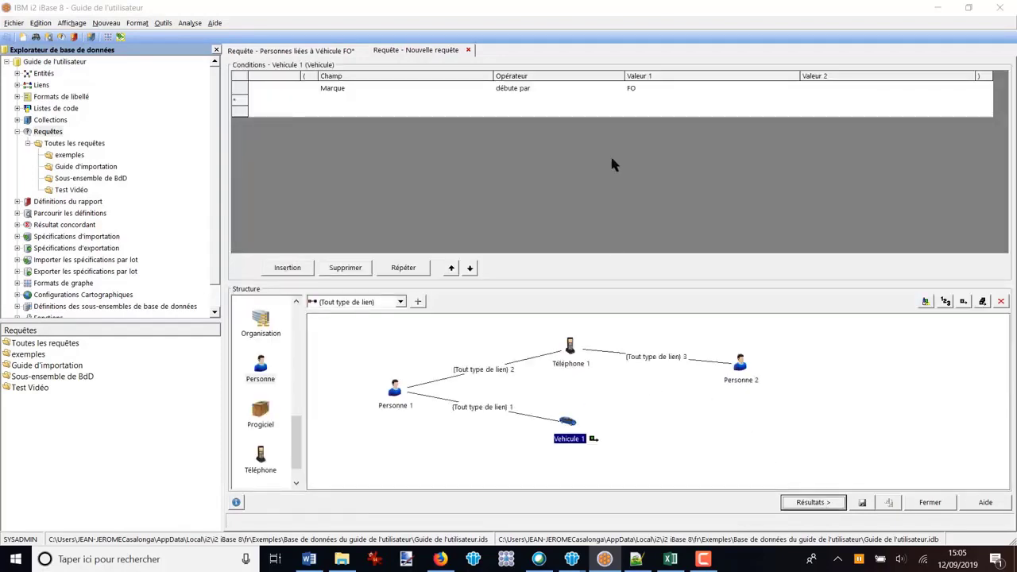
Step: Change the Marque condition's value to BM, and run the query to review its results before returning
click(656, 87)
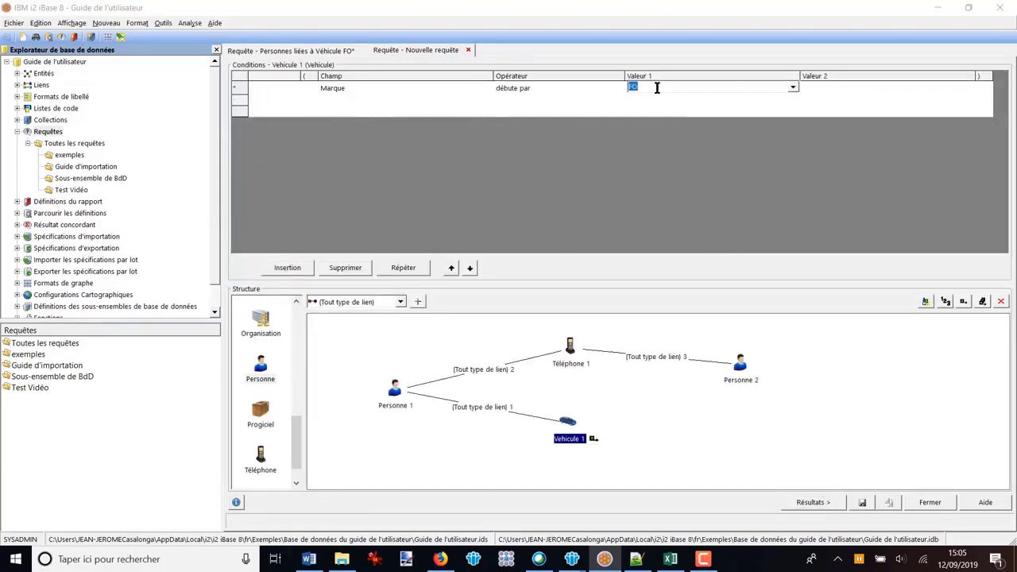
text(BM)
click(811, 502)
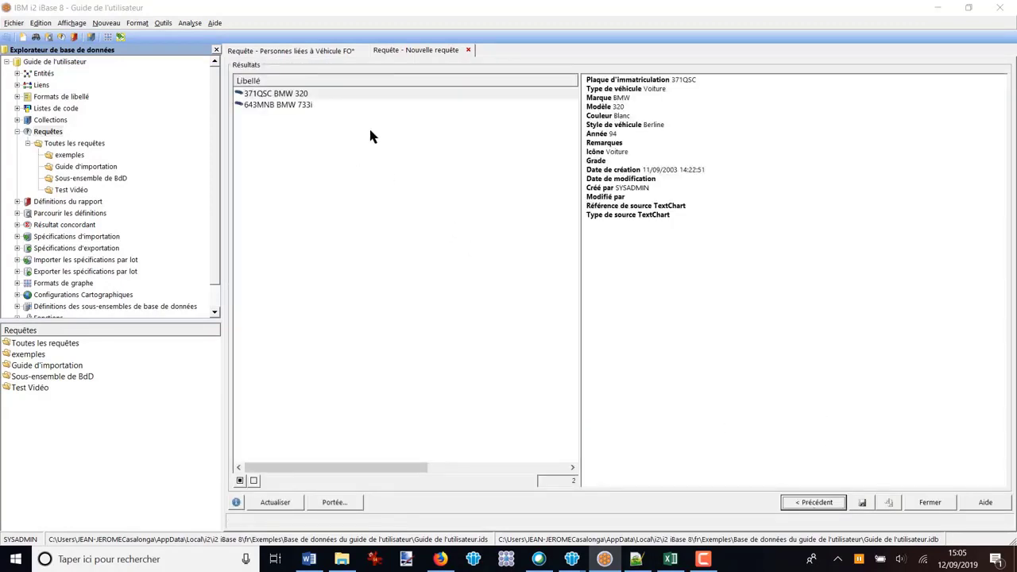
click(813, 505)
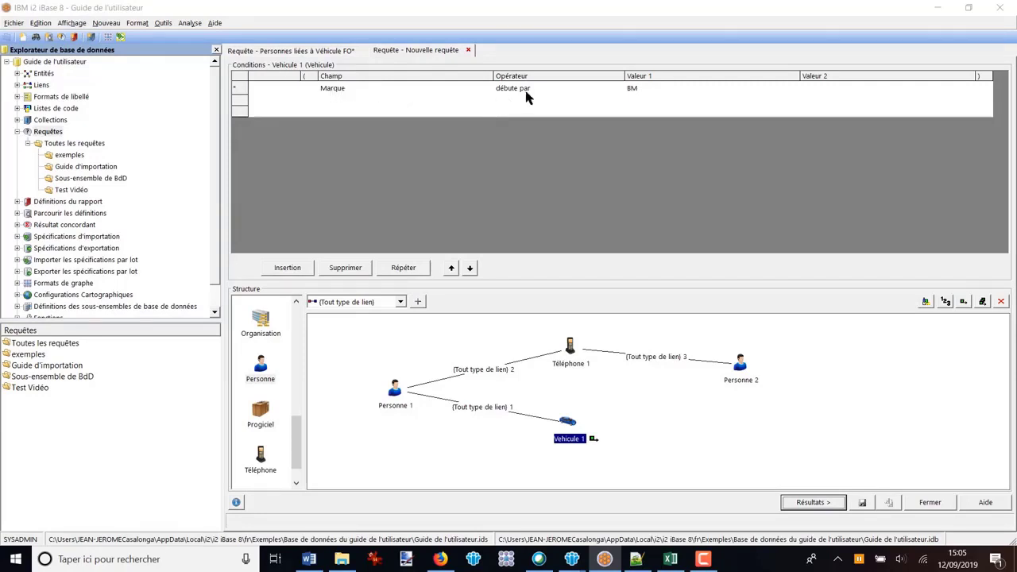
Step: Make the Marque condition a run-time parameter with the value @, and run the query with BM as the brand
click(644, 88)
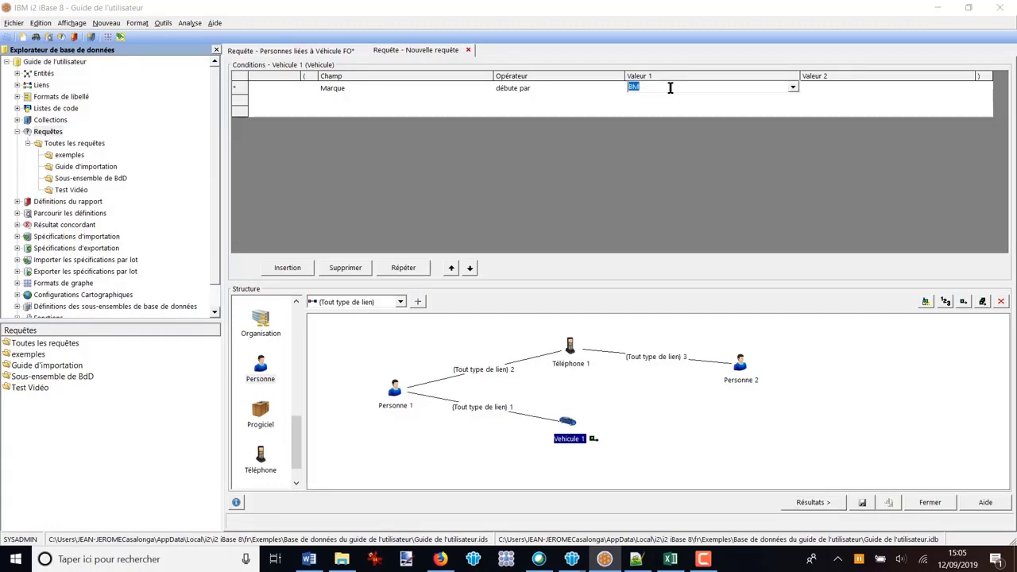
text(@)
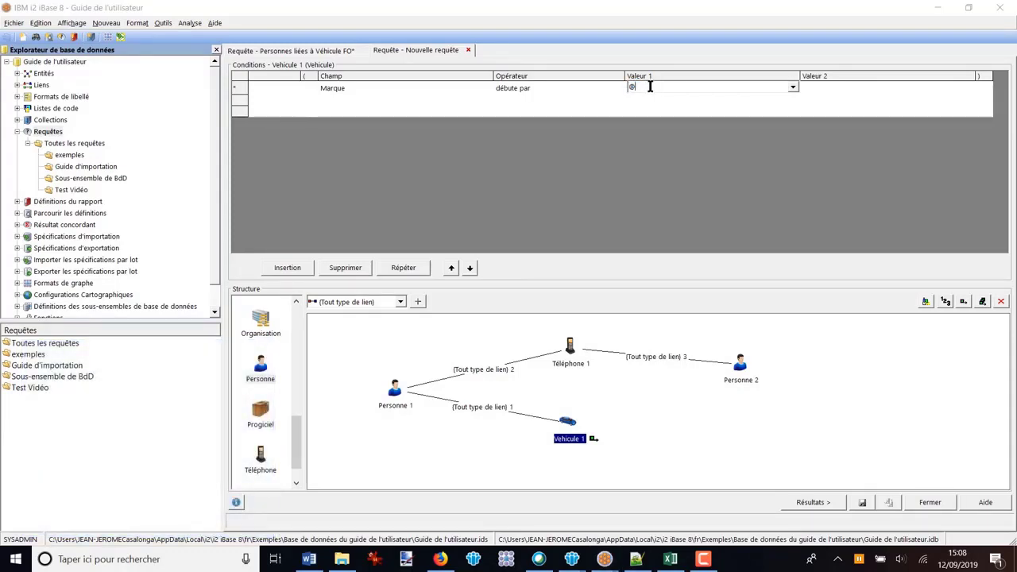
click(812, 503)
drag(588, 132, 562, 142)
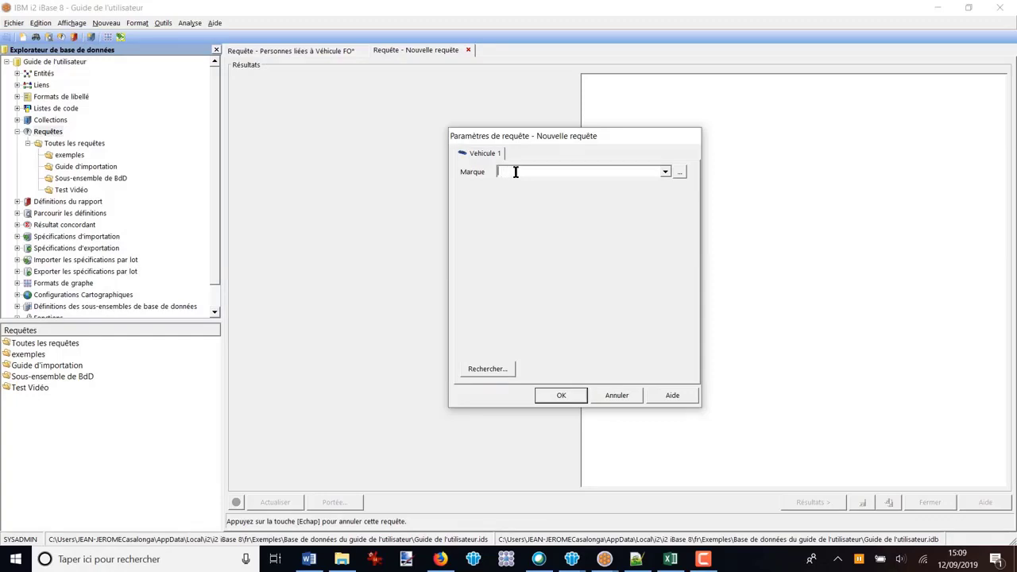
text(BM)
click(562, 398)
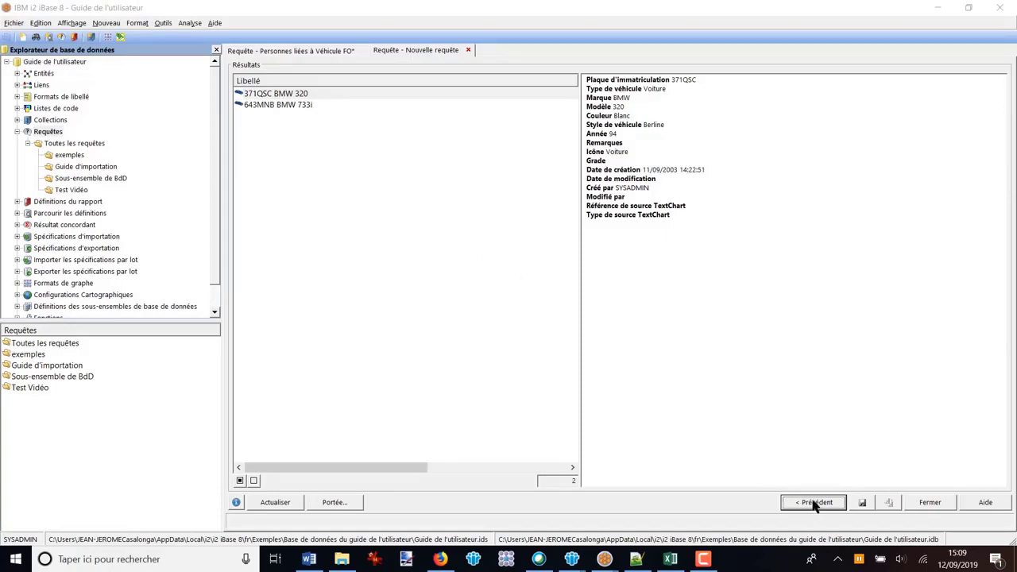
Step: Refresh the query results with f as the Marque parameter, and return to the query definition after reviewing them
click(275, 503)
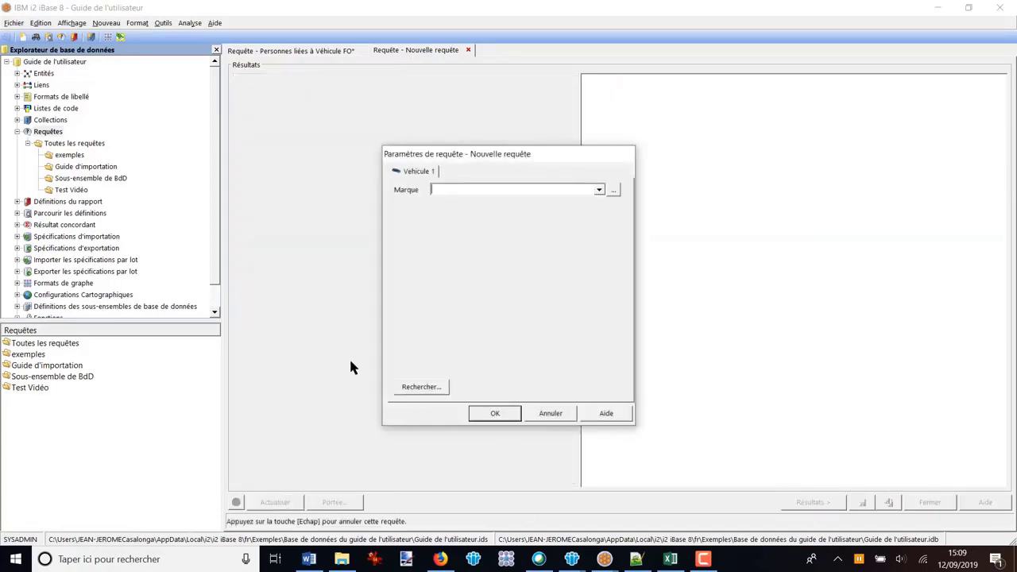
text(f)
click(493, 415)
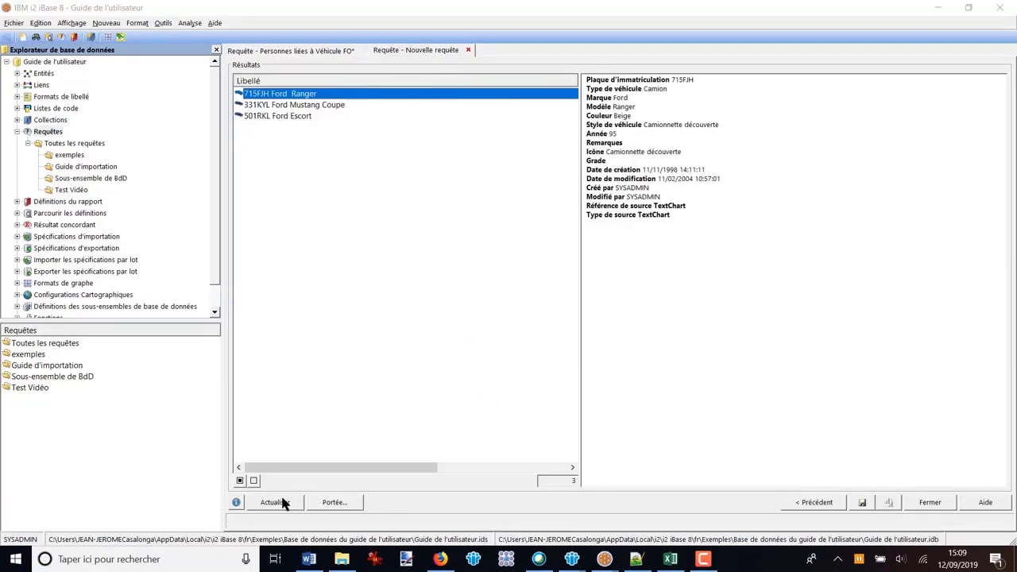
click(799, 509)
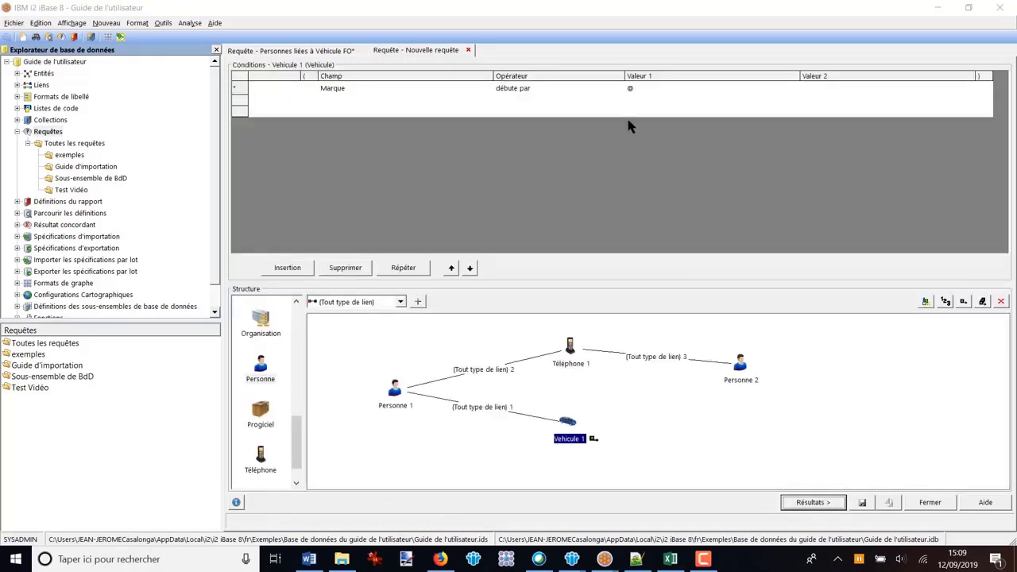
Step: Add a second condition to Vehicule 1, joined by ET, requiring Couleur contient Beige
click(637, 86)
click(642, 87)
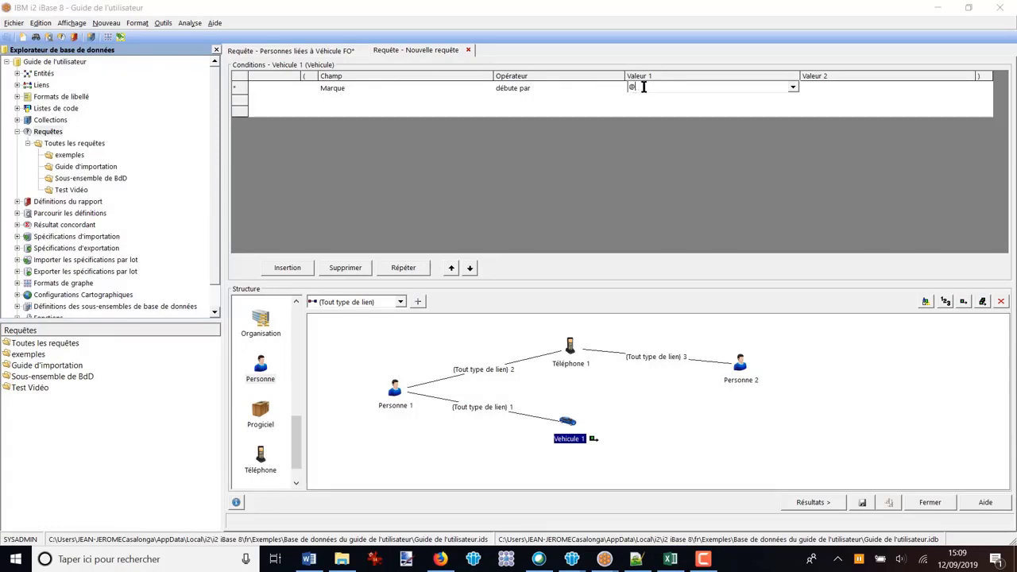
click(393, 104)
click(487, 103)
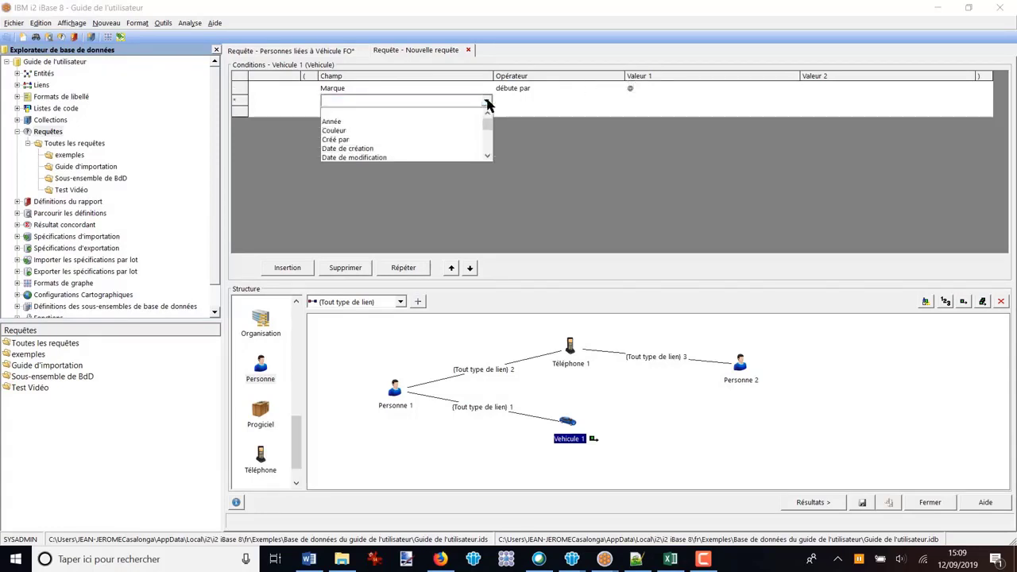
click(343, 131)
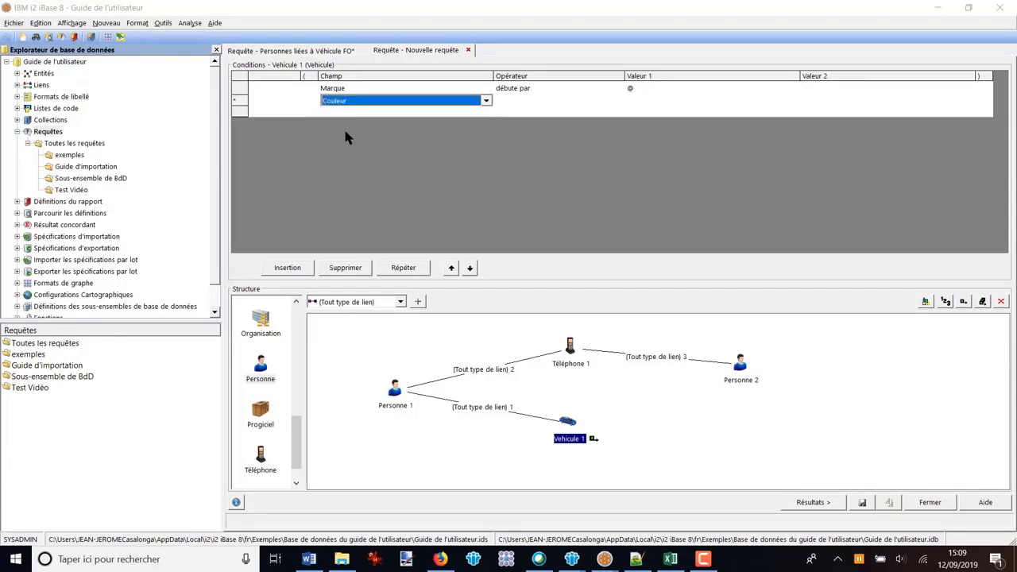
click(534, 103)
click(548, 102)
click(572, 119)
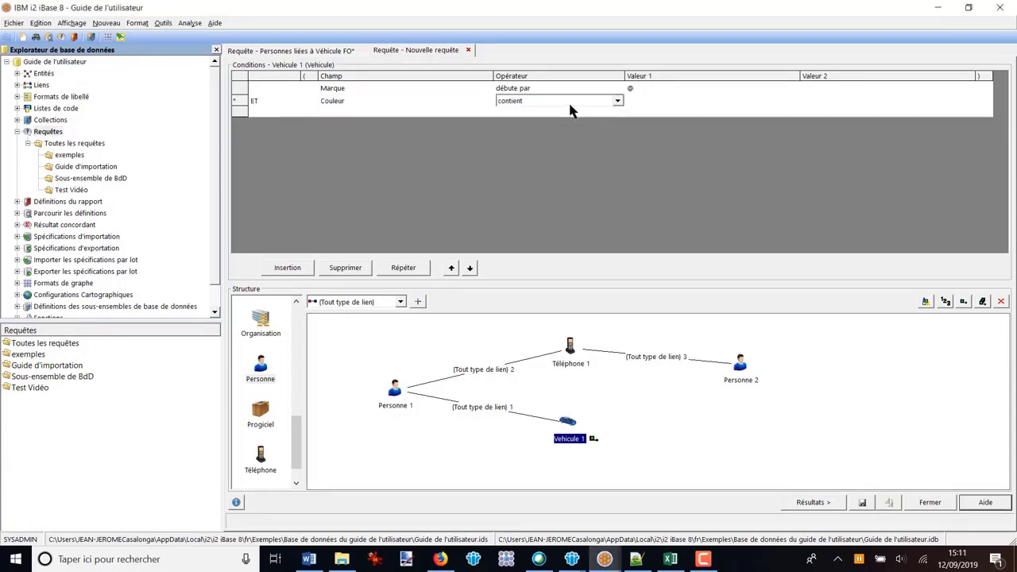
click(672, 101)
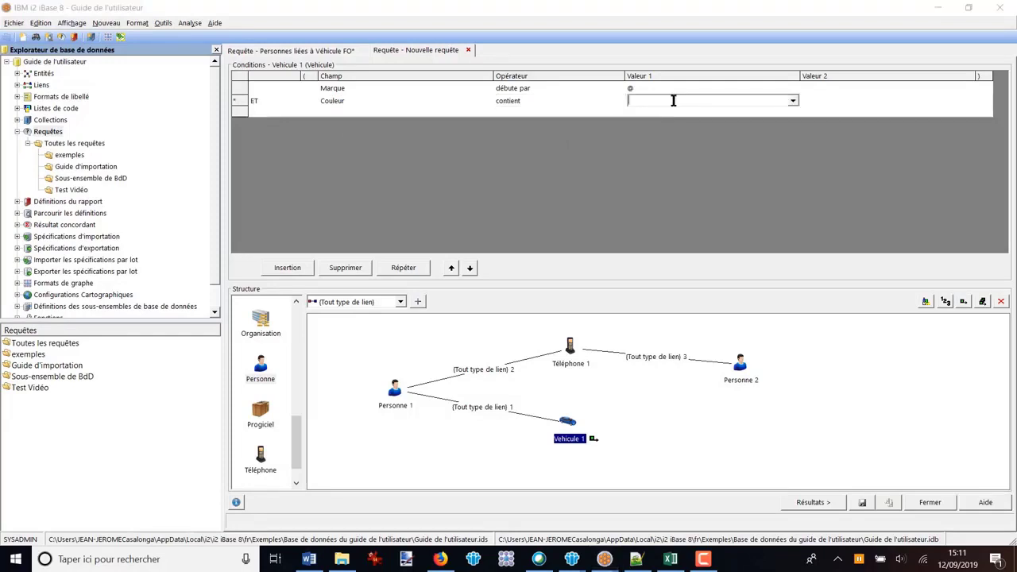
click(793, 101)
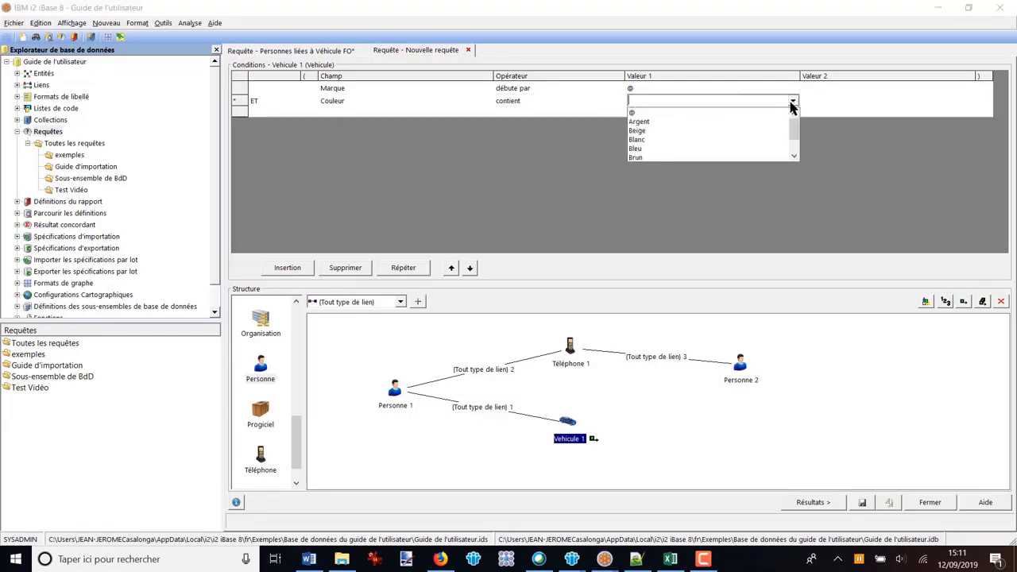
click(650, 130)
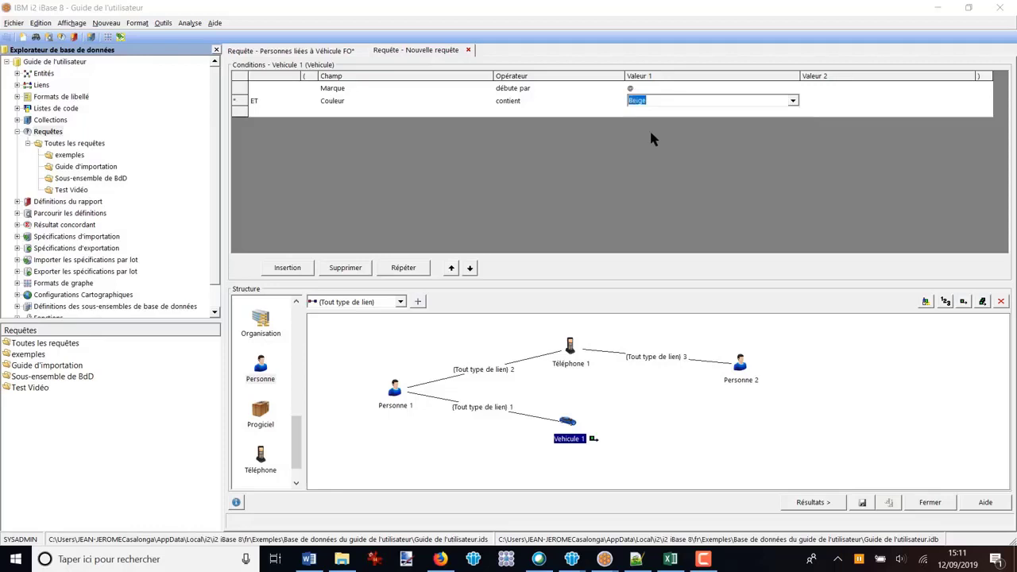
Step: Run the query with f as the Marque parameter, and return to the definition after reviewing the matching vehicles
click(812, 503)
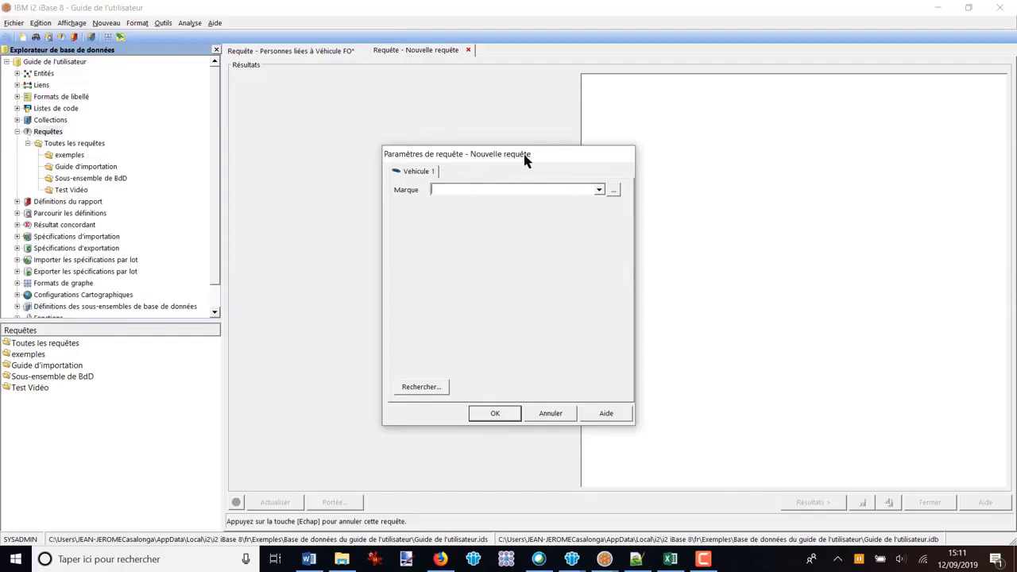
drag(524, 156, 534, 150)
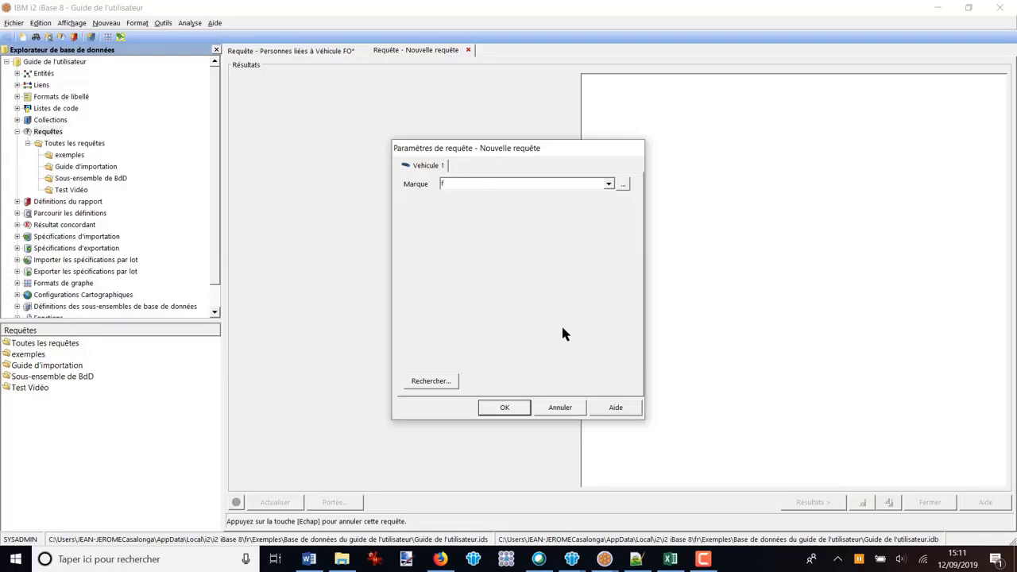
click(505, 409)
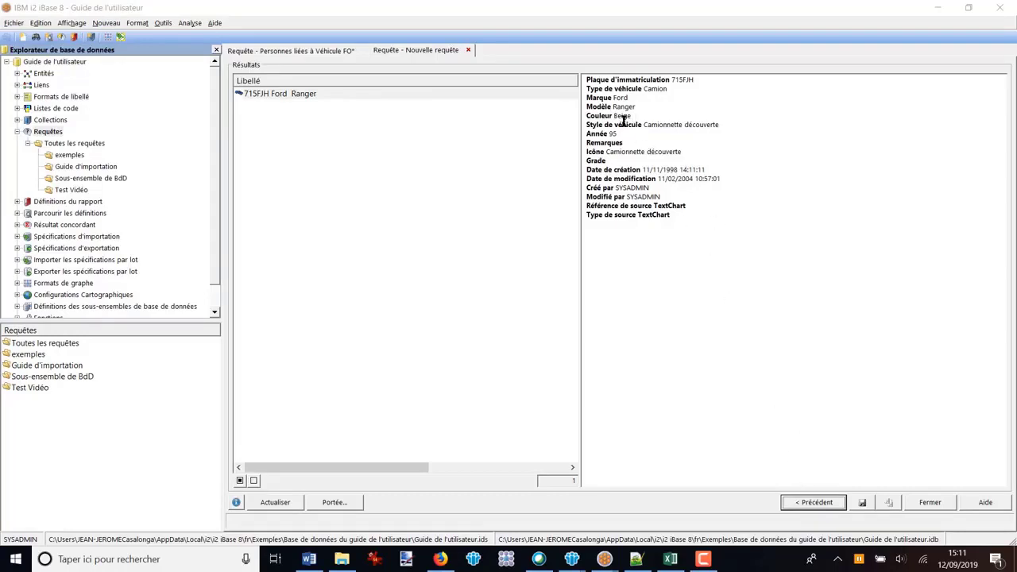
click(819, 502)
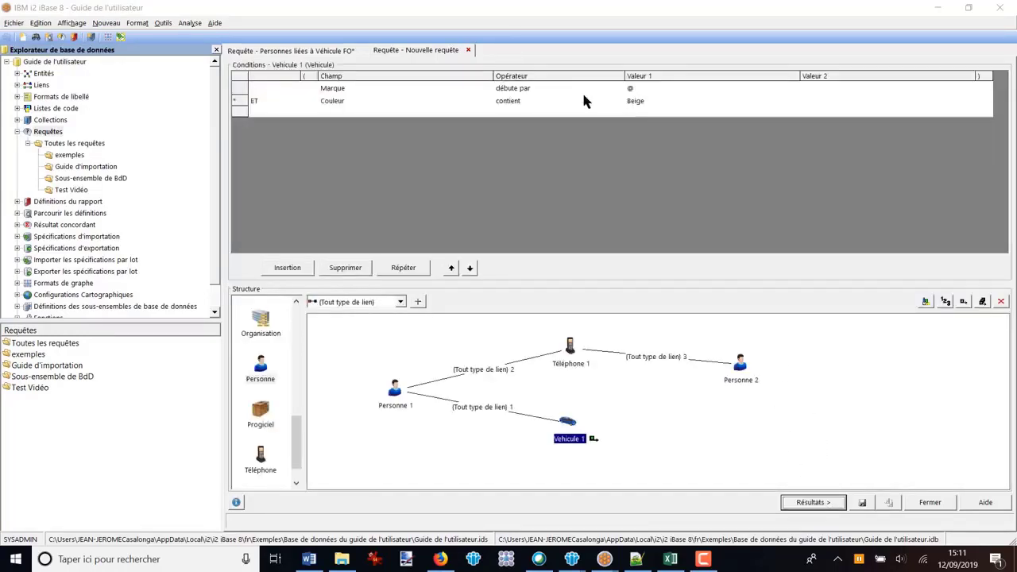
Step: Make the Couleur condition a run-time parameter with @, and run the query with Marque f and Couleur Beige before returning
click(656, 105)
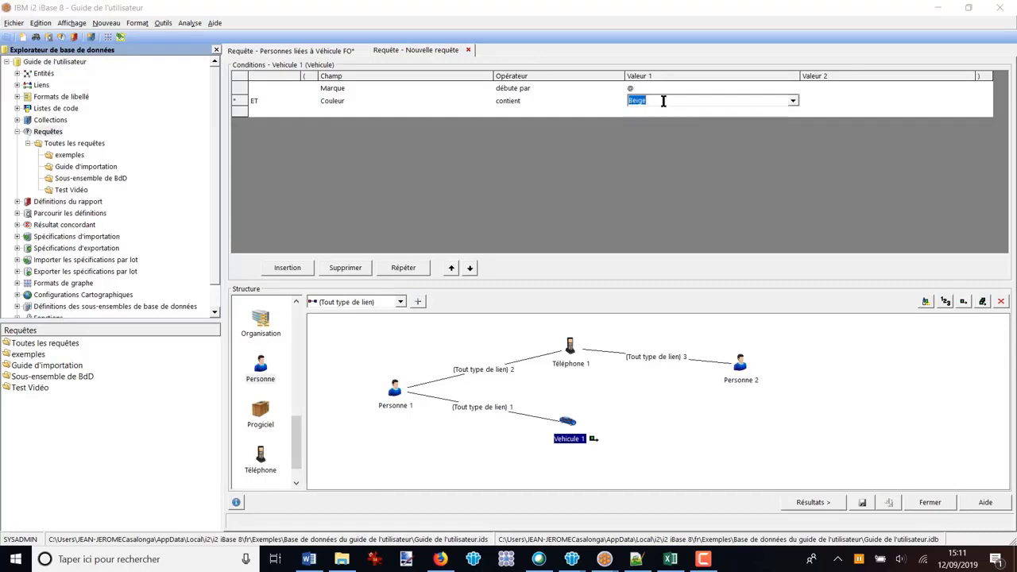
text(@)
click(814, 502)
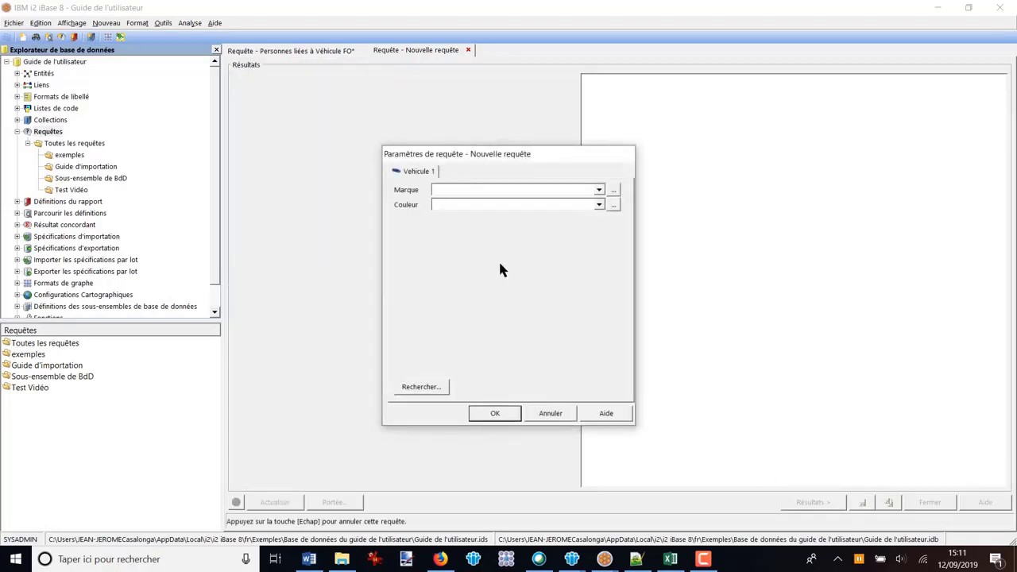
click(447, 205)
text(bei)
click(600, 204)
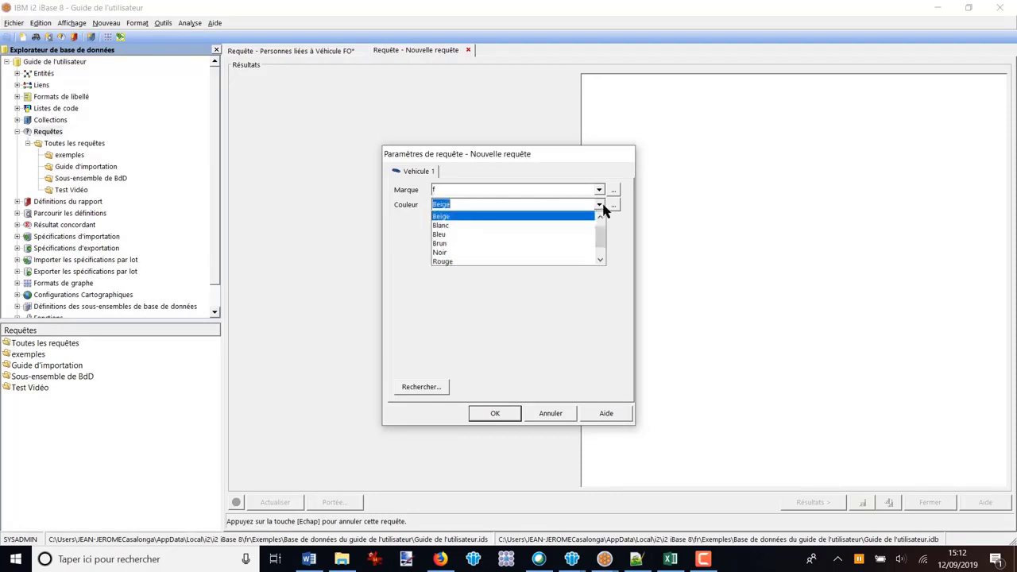
click(452, 216)
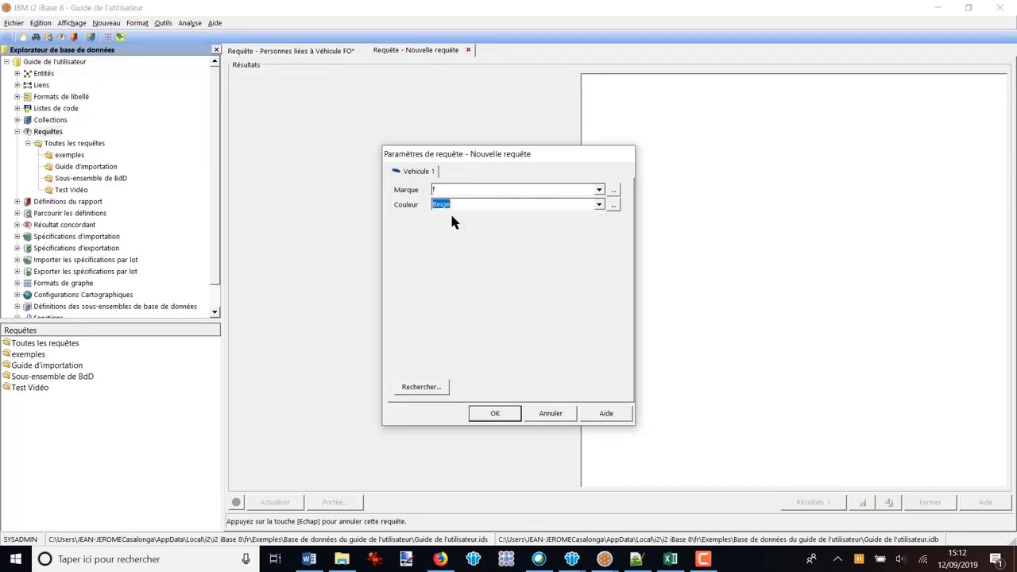
click(496, 415)
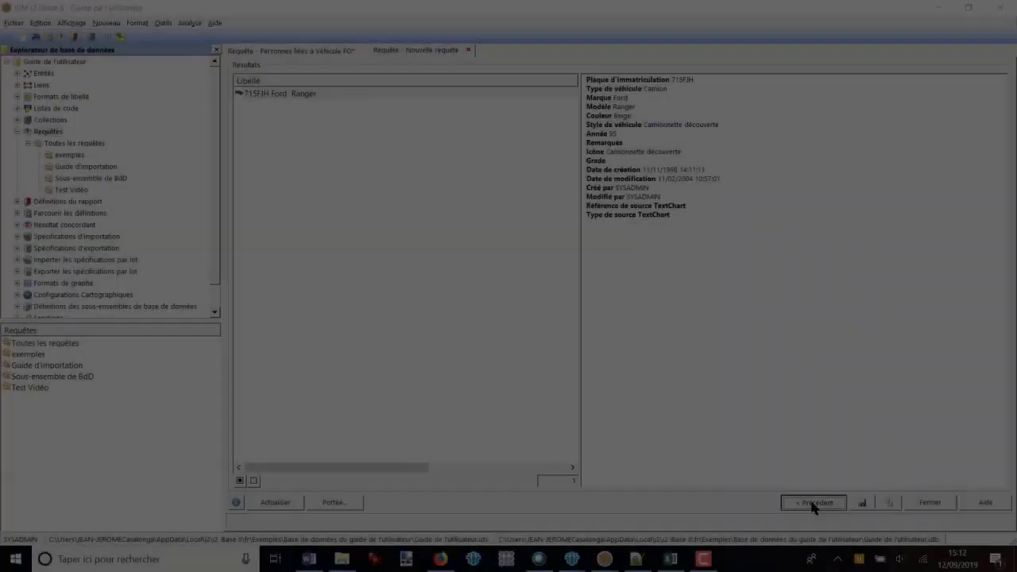
click(813, 502)
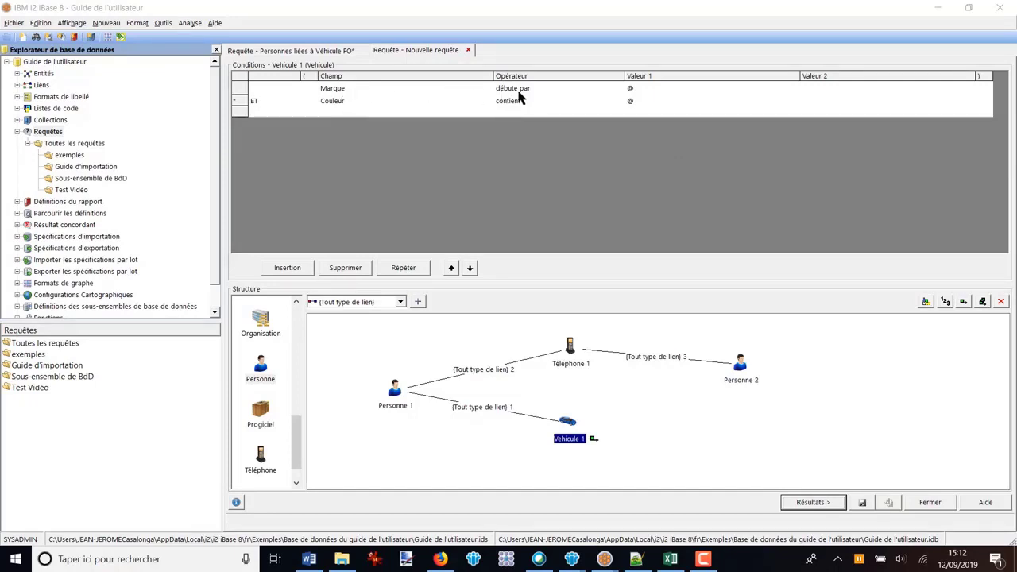
click(659, 89)
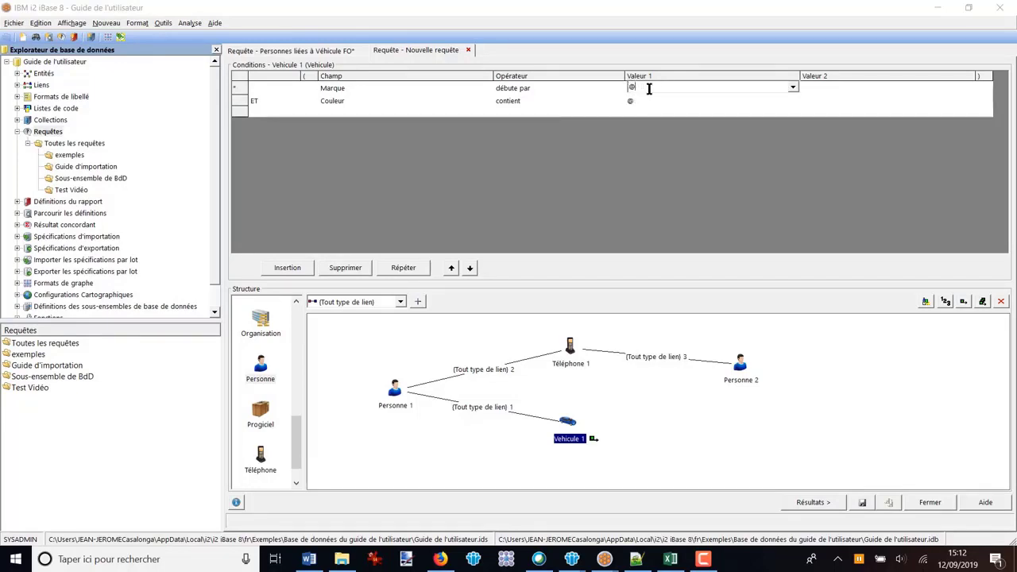
text(FOR)
click(776, 174)
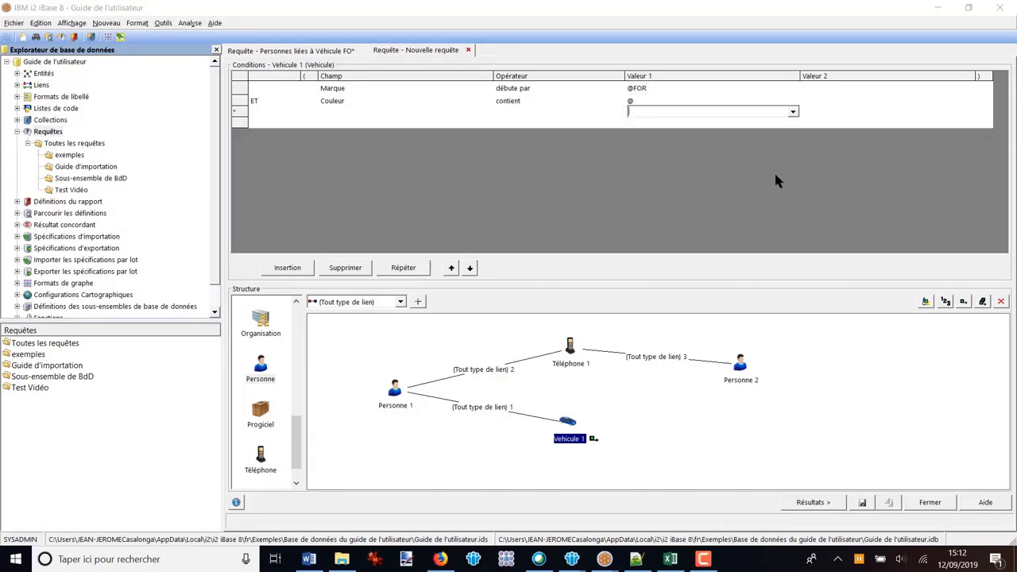
Step: Run the query with Hyundai as Marque instead of the default and a as Couleur, and return to the definition
click(811, 503)
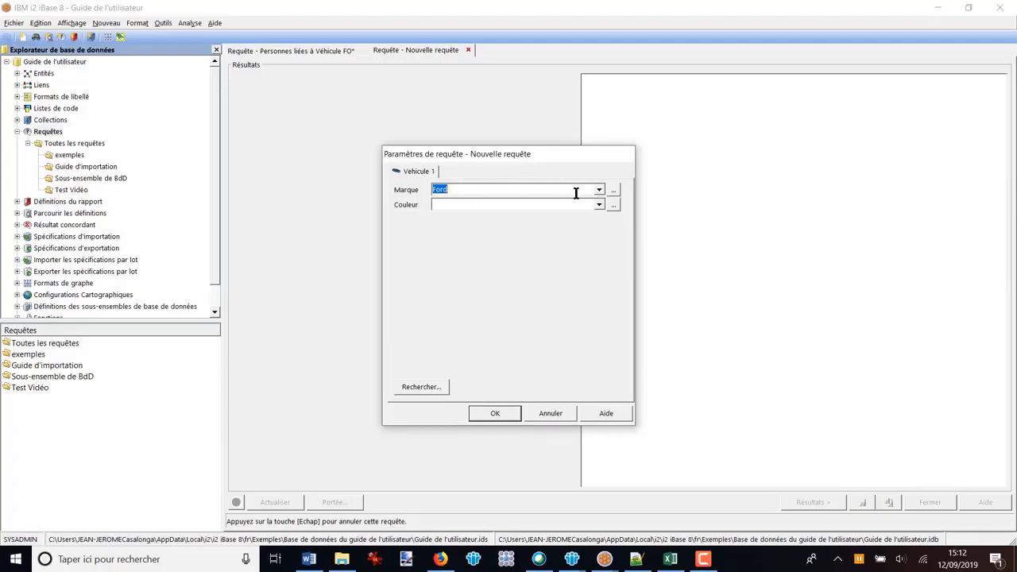
click(600, 190)
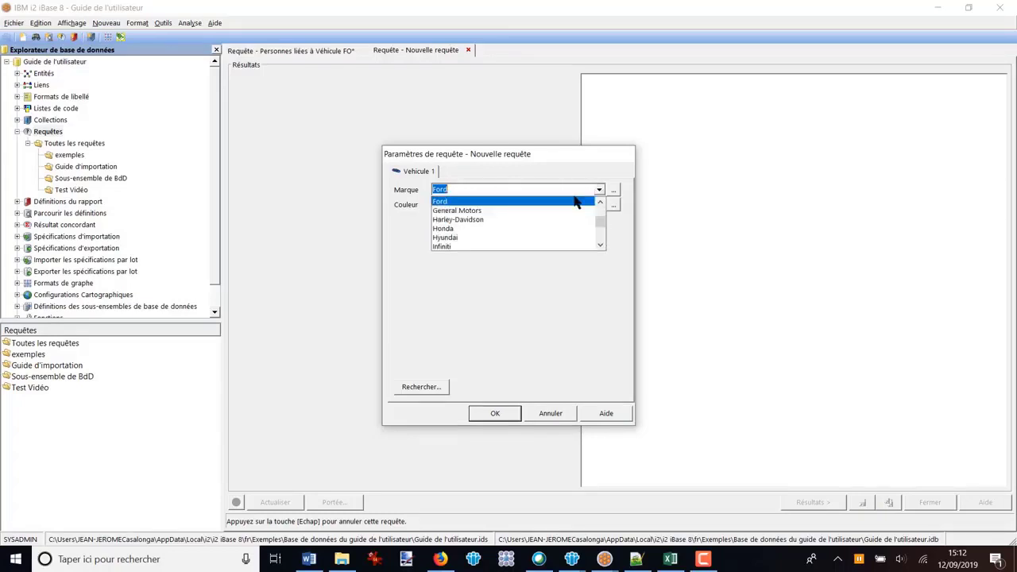
click(449, 237)
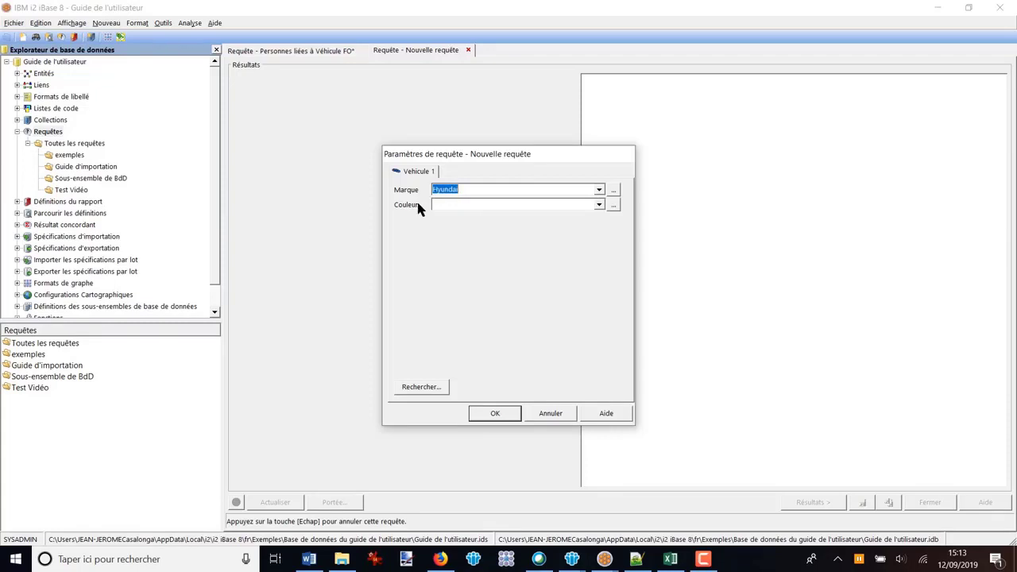
click(444, 205)
text(a)
click(499, 417)
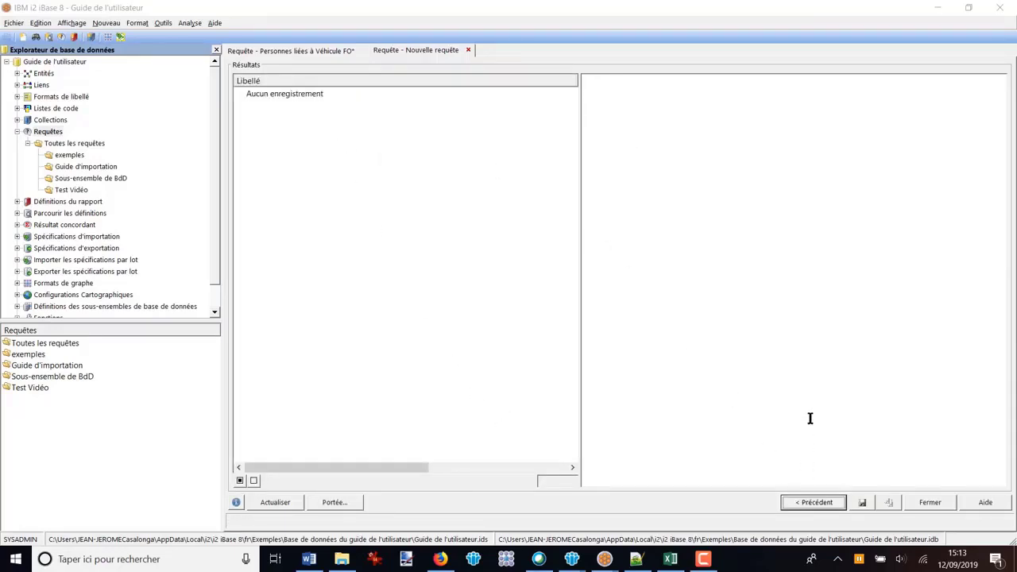
click(813, 502)
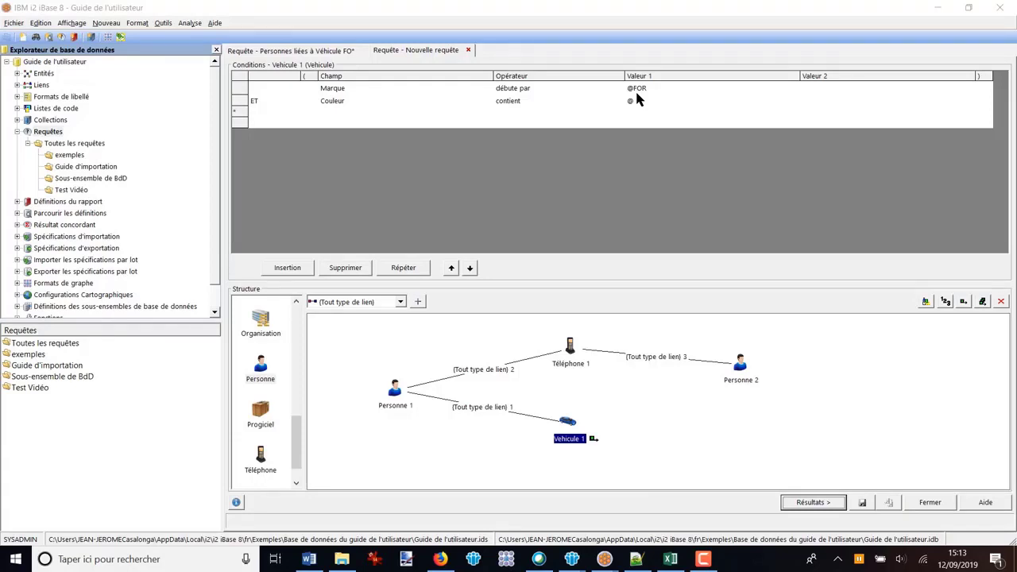
Step: Delete the Couleur condition from Vehicule 1 and start a second condition on the Marque field in its place
click(241, 104)
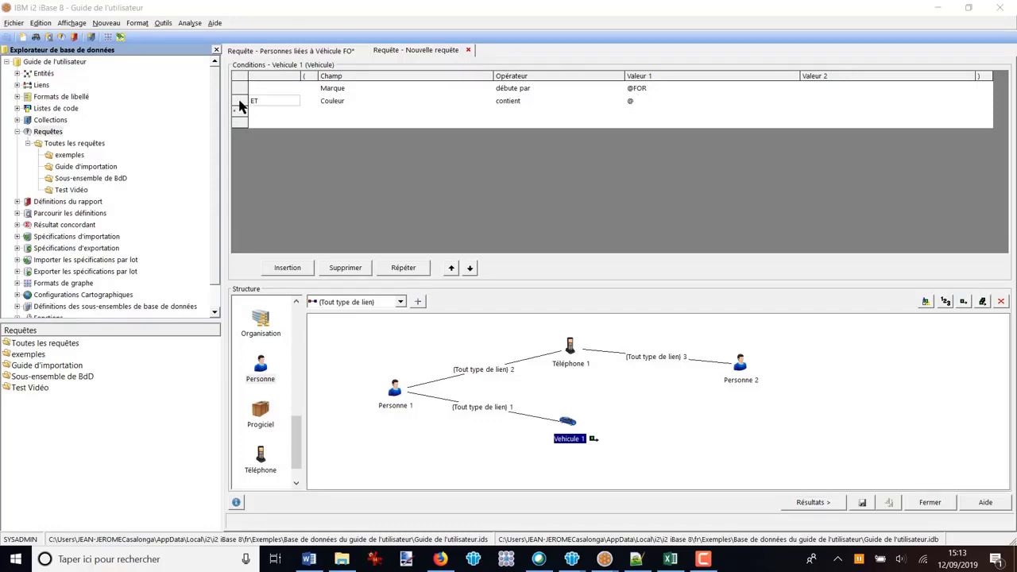
click(347, 270)
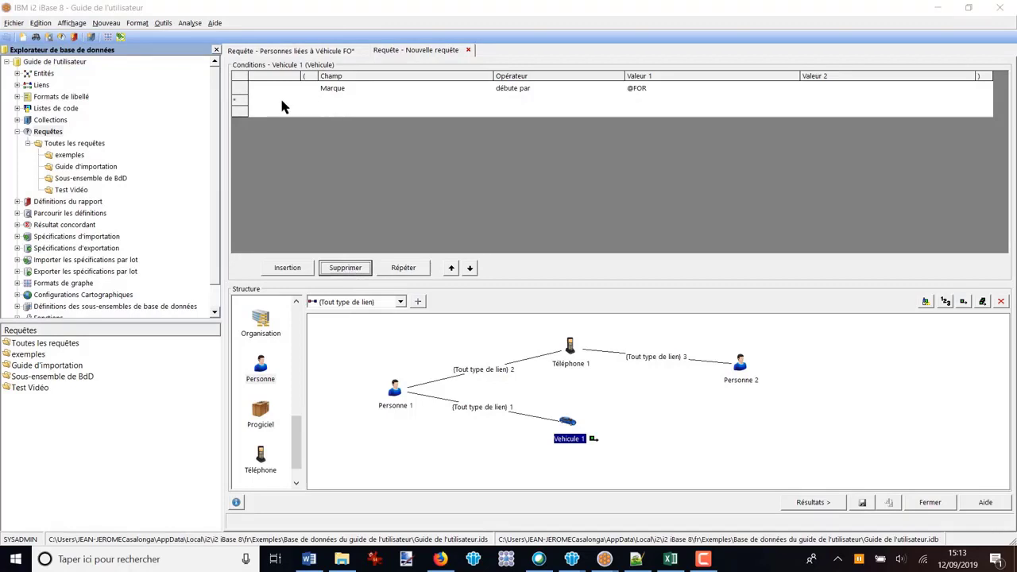
click(354, 100)
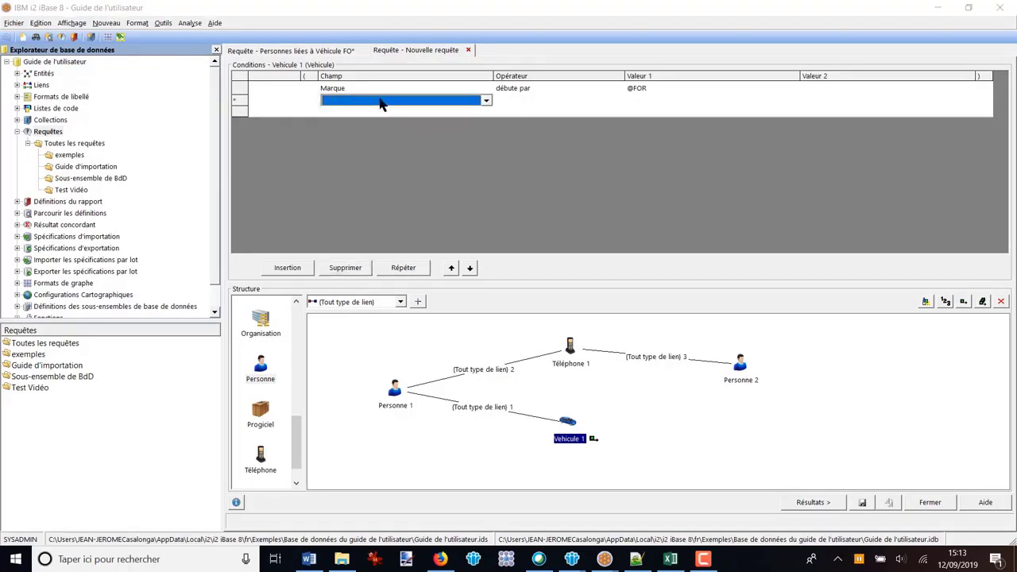
click(382, 102)
scroll(354, 139, down, 3)
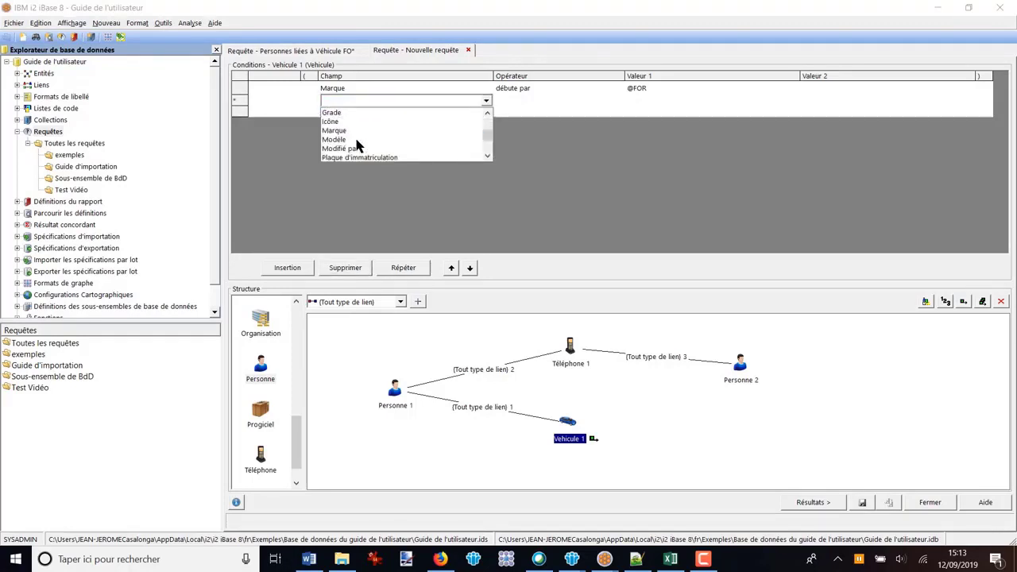
click(351, 132)
Step: Set the second Marque condition's operator to égal à and its value to Citroen
click(531, 105)
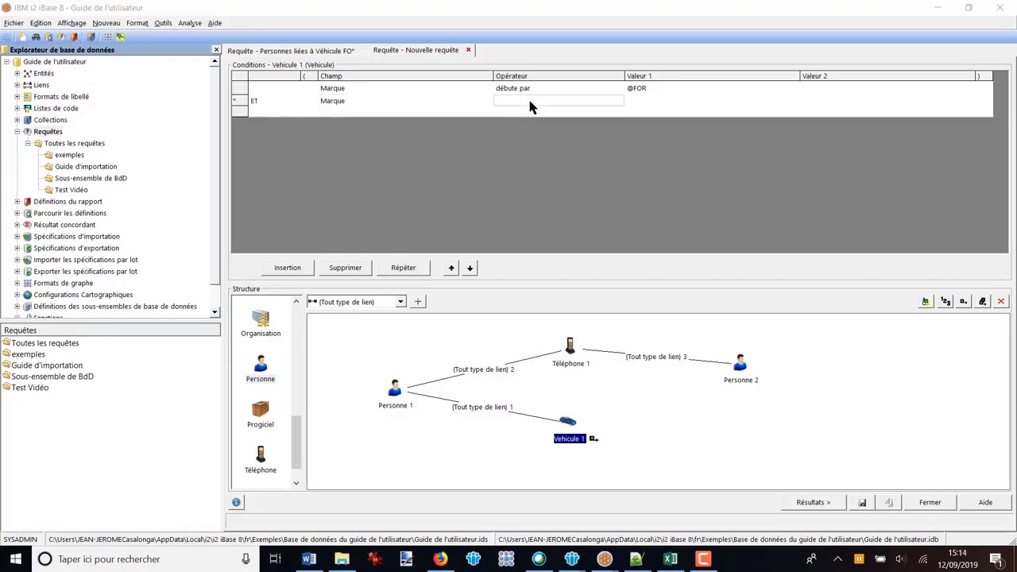
click(537, 103)
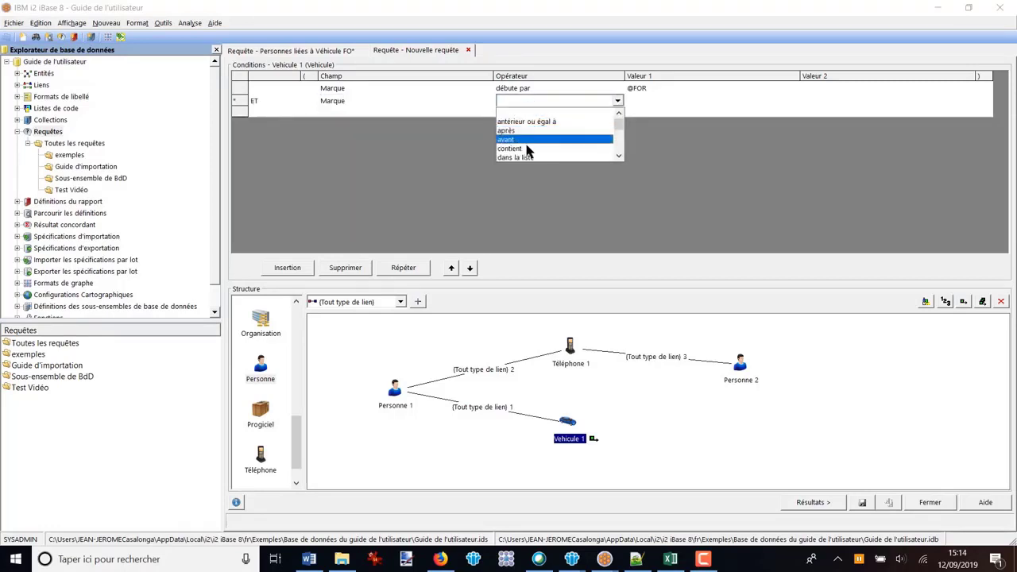
scroll(527, 151, up, 2)
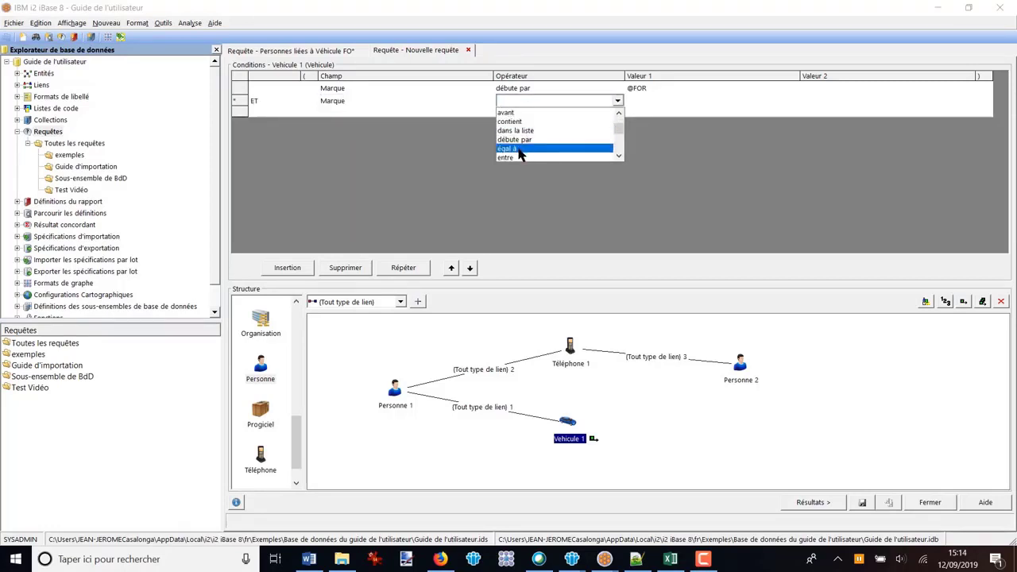
click(523, 150)
click(658, 100)
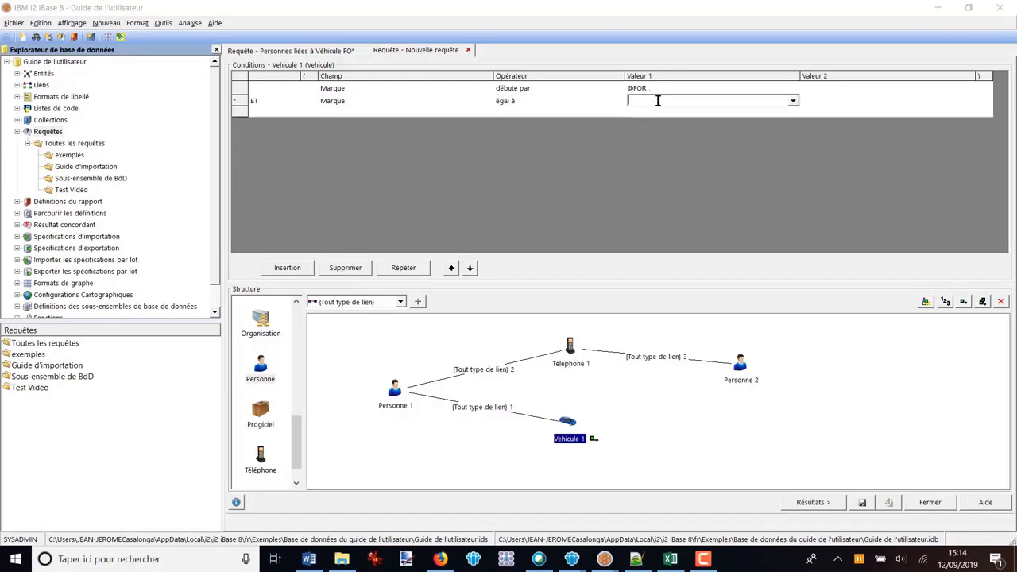
click(792, 100)
scroll(691, 127, down, 4)
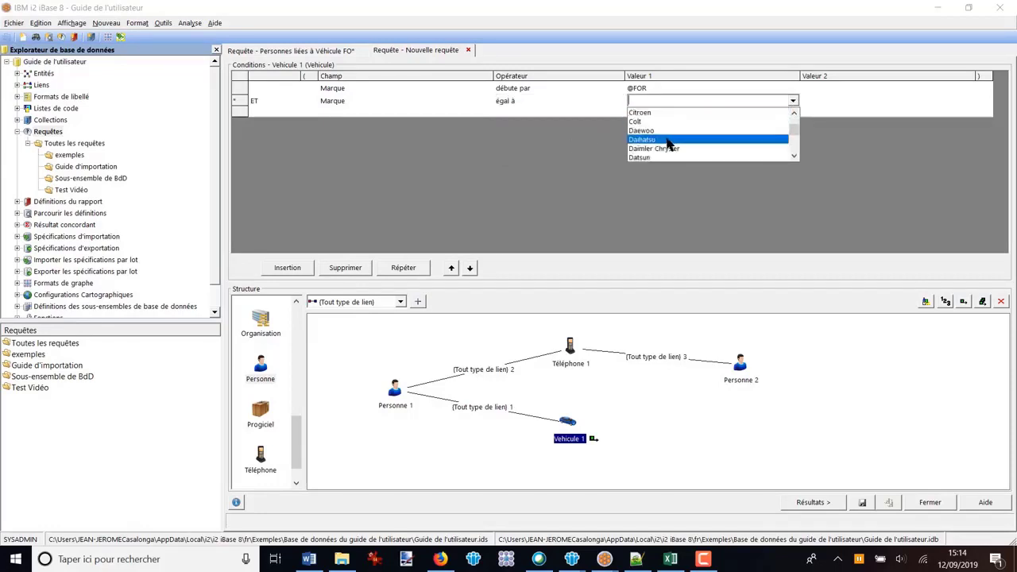
click(650, 114)
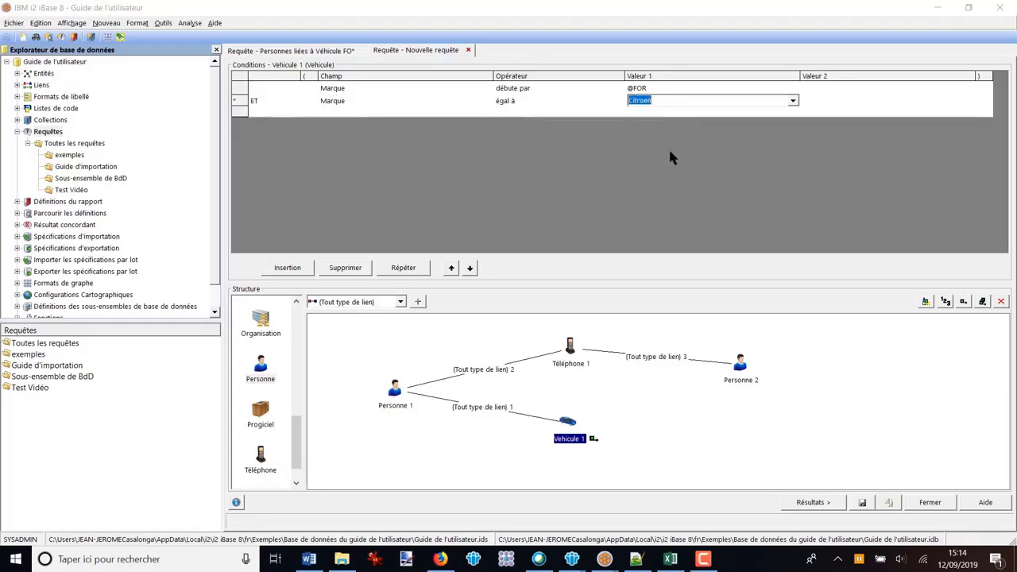
key(Return)
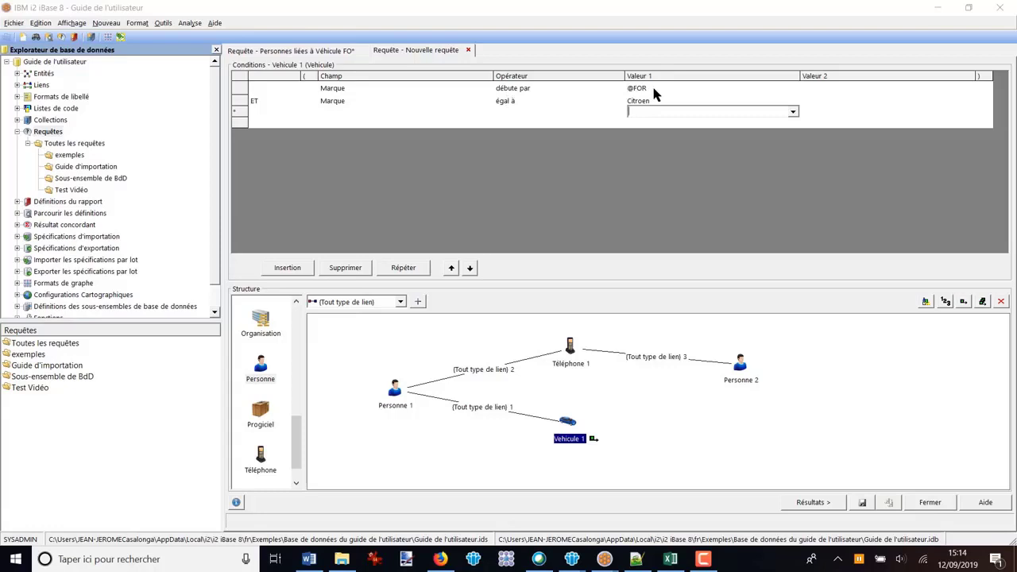
Step: Join the two Marque conditions of Vehicule 1 with OU and enclose both in one pair of parentheses
click(260, 102)
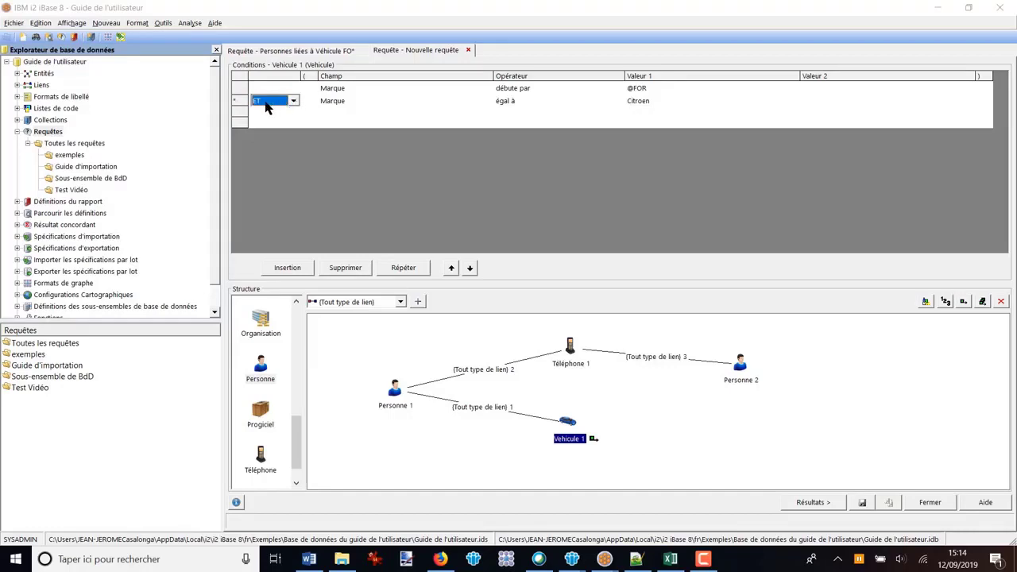
click(292, 101)
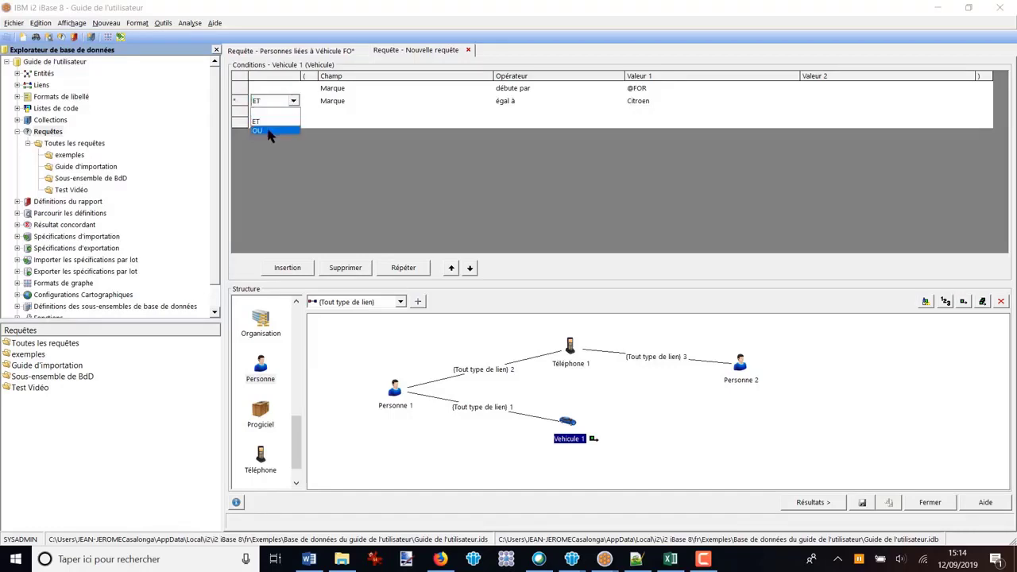
click(268, 131)
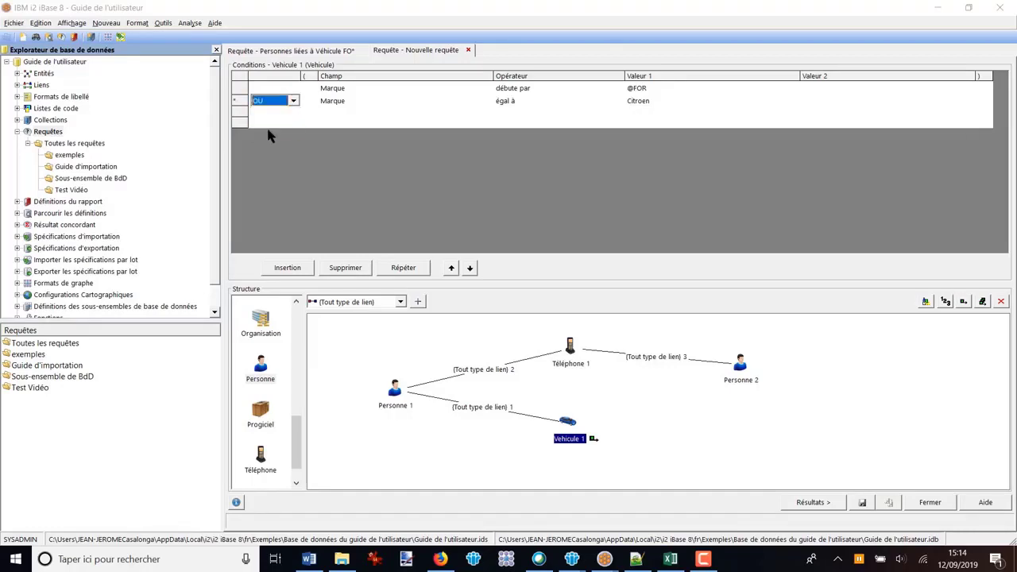
click(312, 93)
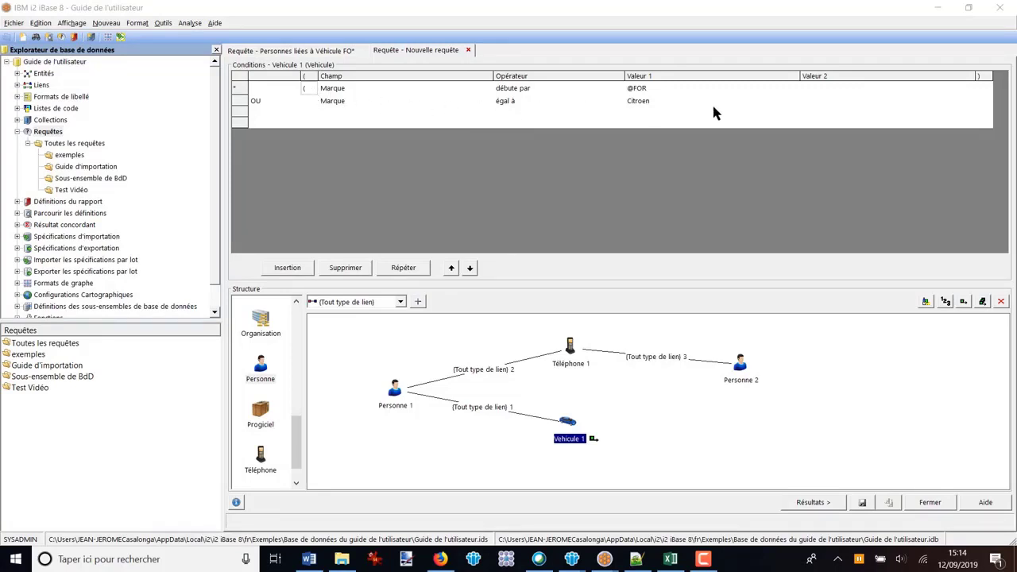
click(984, 102)
Step: Add a third condition on the Couleur field with the operator contient and the run-time parameter @ as its value
click(343, 114)
click(486, 112)
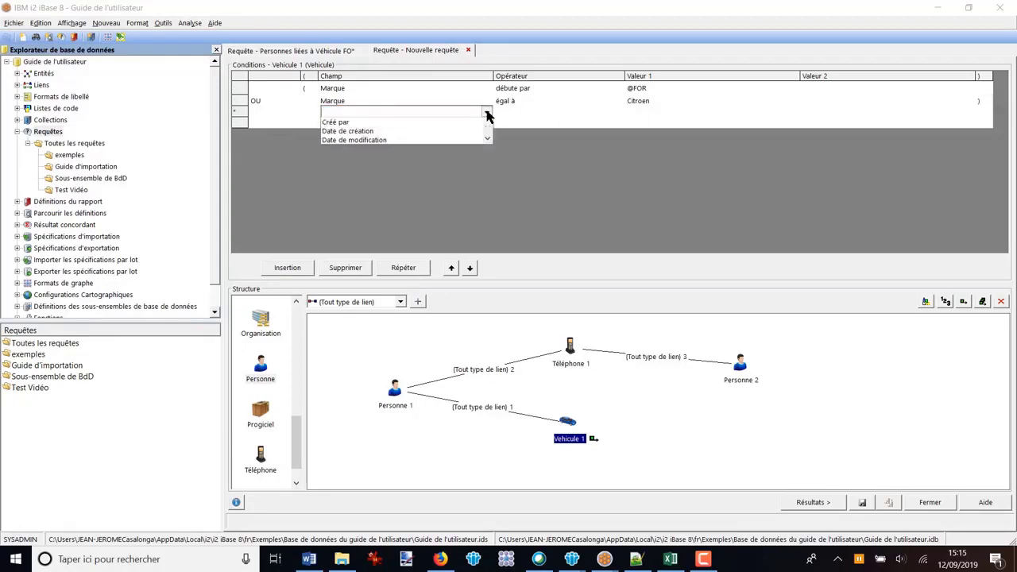
click(370, 142)
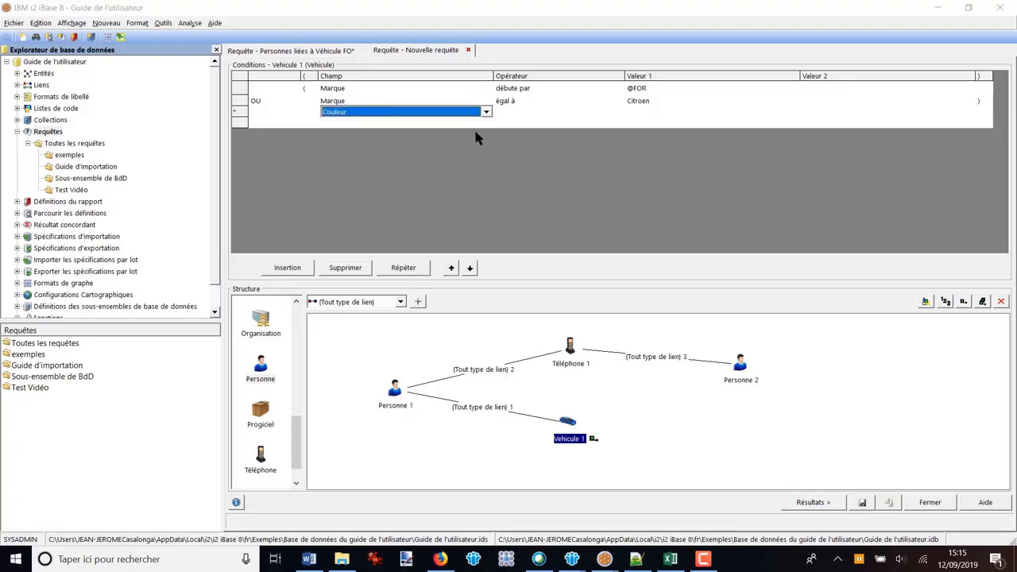
click(556, 114)
click(617, 112)
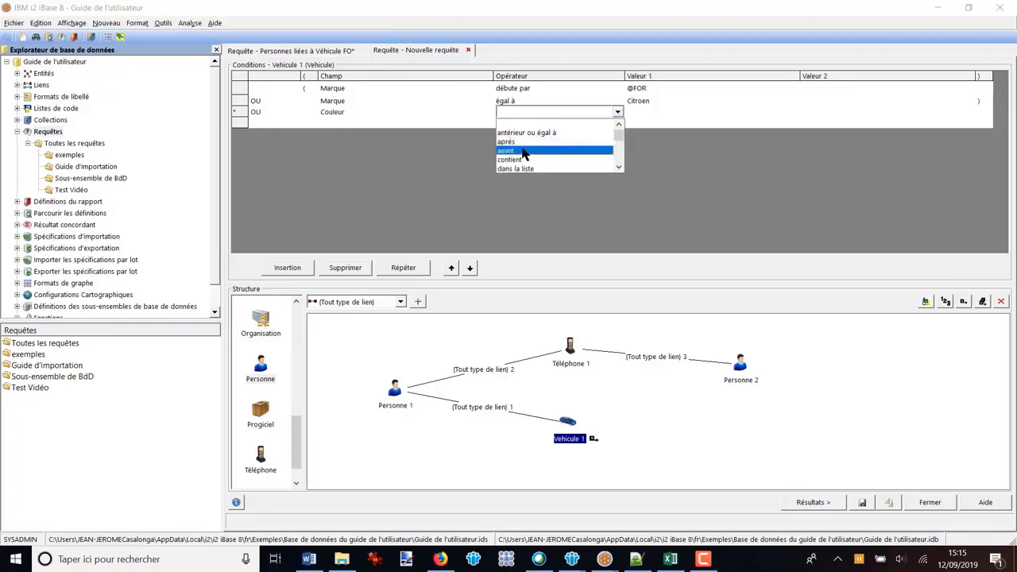
click(520, 161)
click(653, 113)
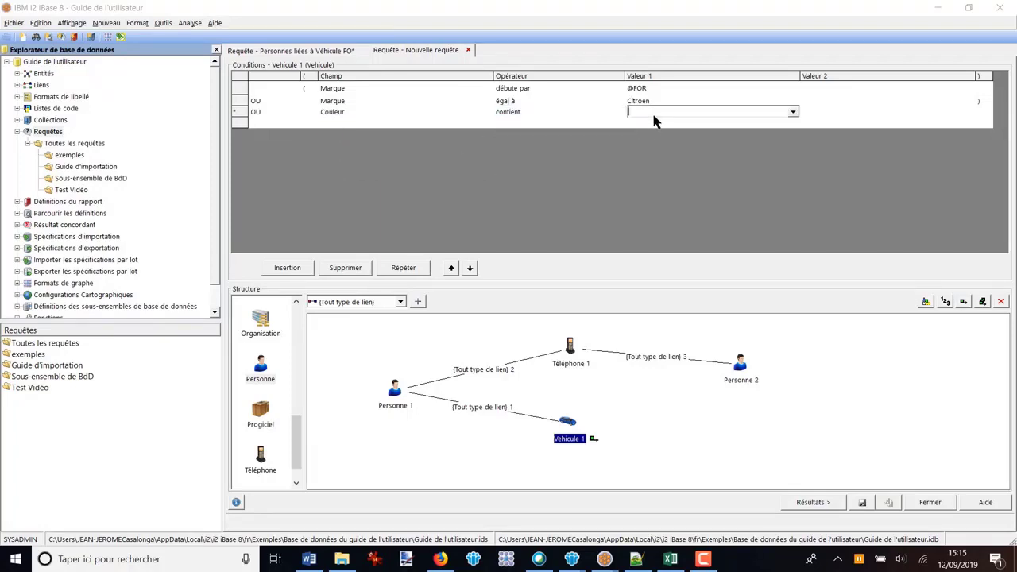
text(@)
Step: Change the Couleur condition's logical connector to ET, keeping @ as its value
click(267, 112)
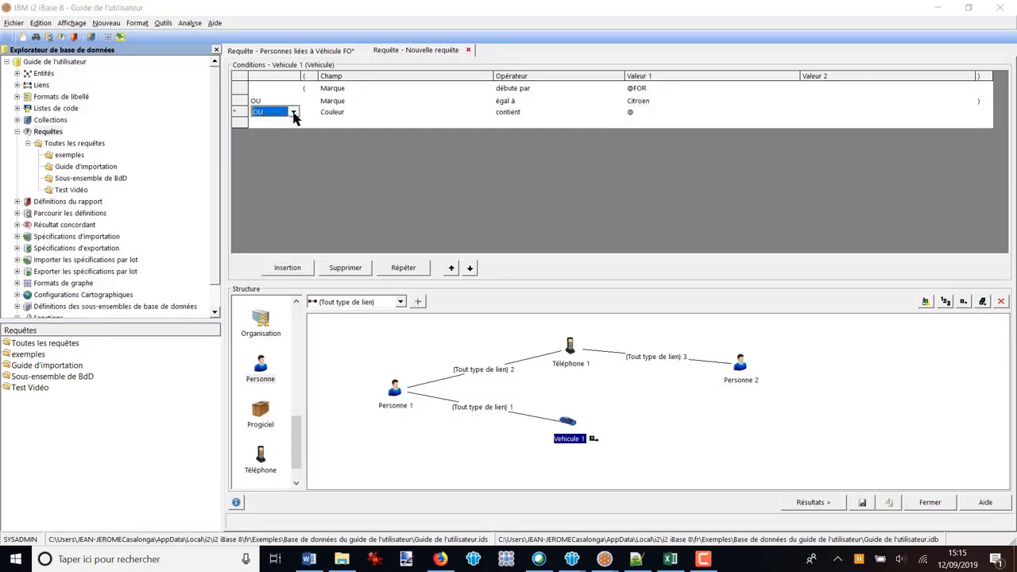
click(293, 112)
click(264, 132)
click(629, 111)
text(@)
Step: Run the query, keeping the default Ford as the Marque parameter, and return to the definition
click(812, 502)
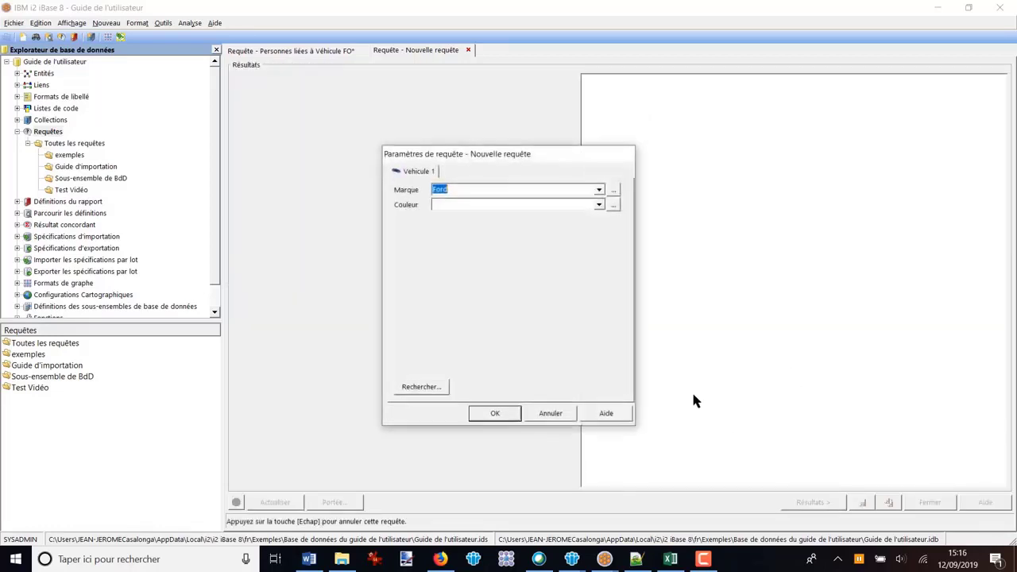
click(459, 203)
click(495, 415)
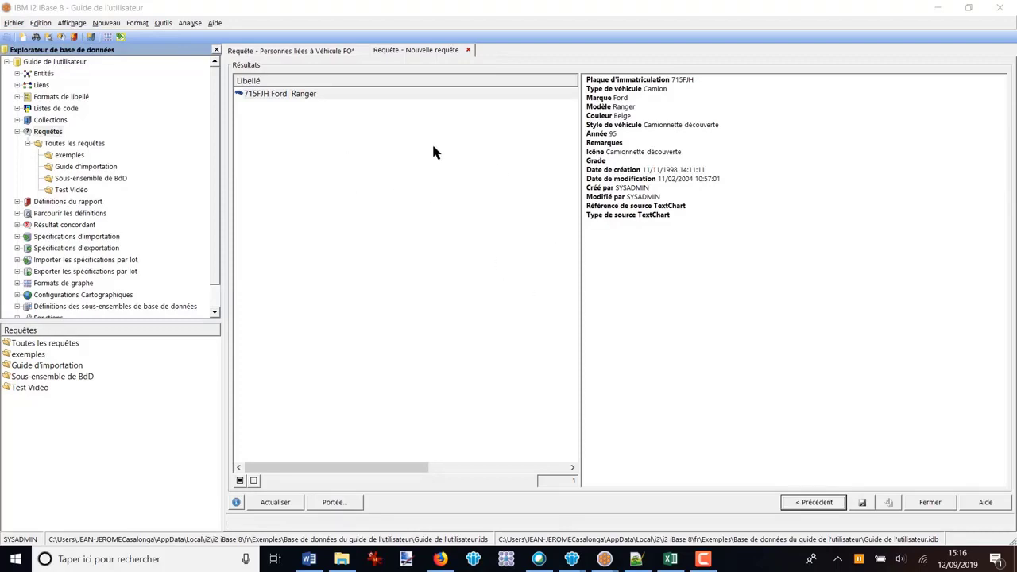
click(813, 504)
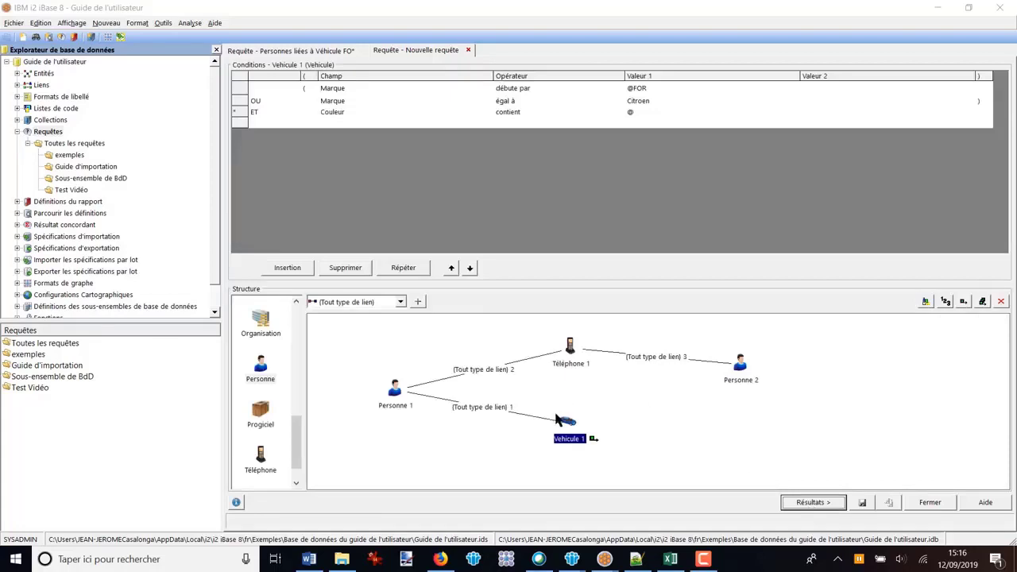